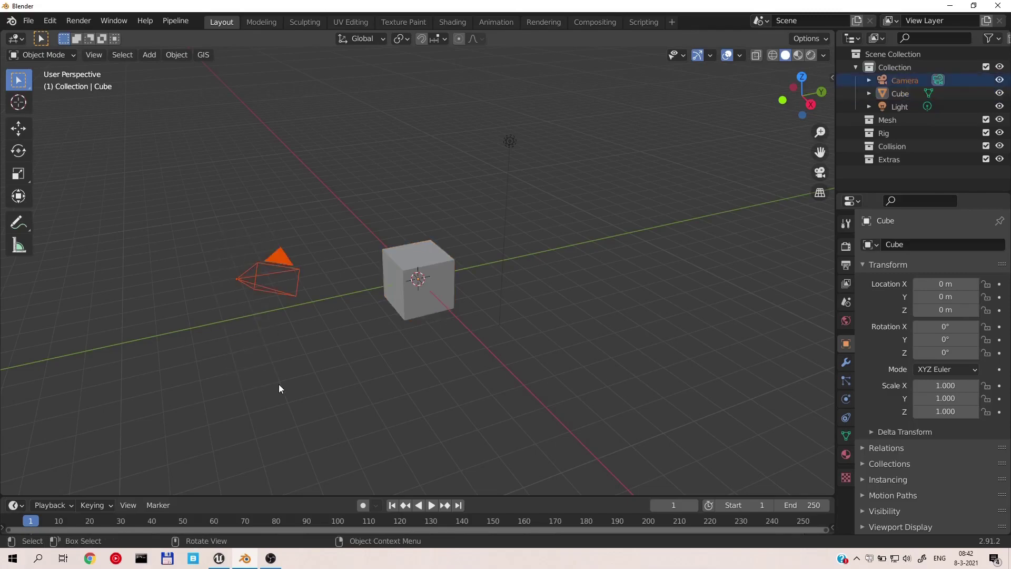
Step: Delete the default camera, light and cube from the scene
key(Delete)
middle_drag(624, 241, 418, 271)
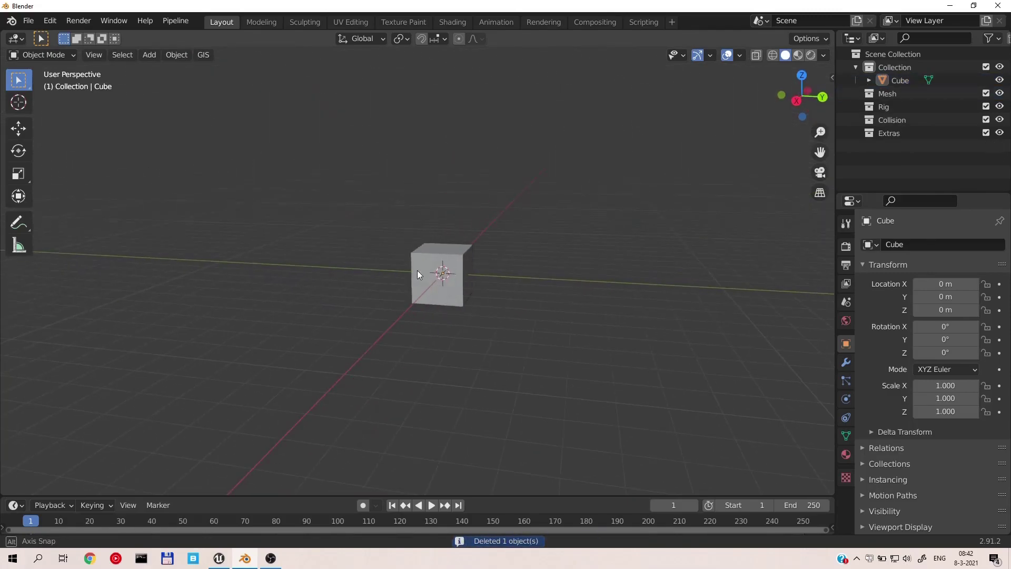
click(453, 272)
key(Delete)
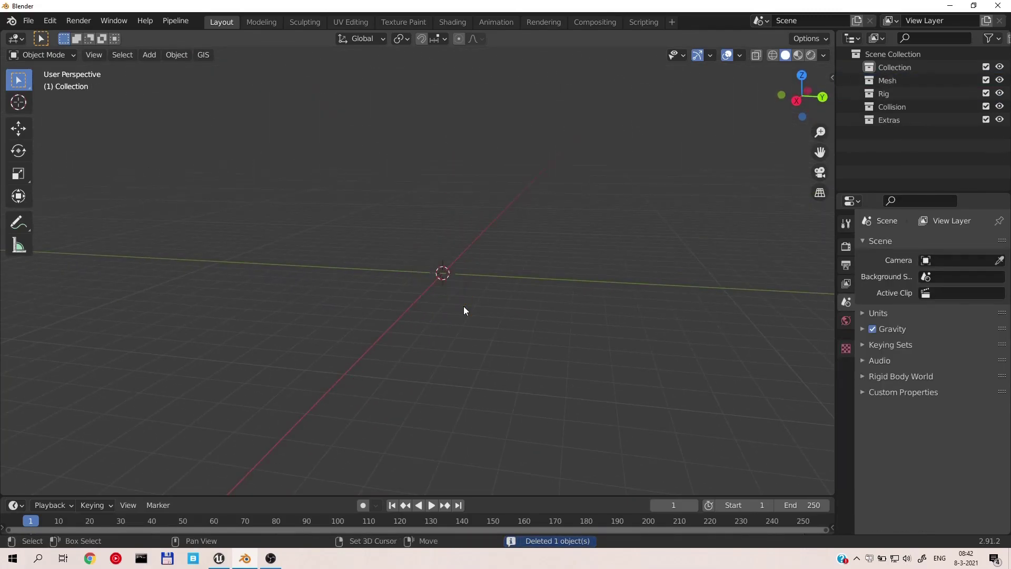
Step: Add a new cube mesh and raise it about 1.37 m along Z
key(shift+a)
mouse_move(456, 274)
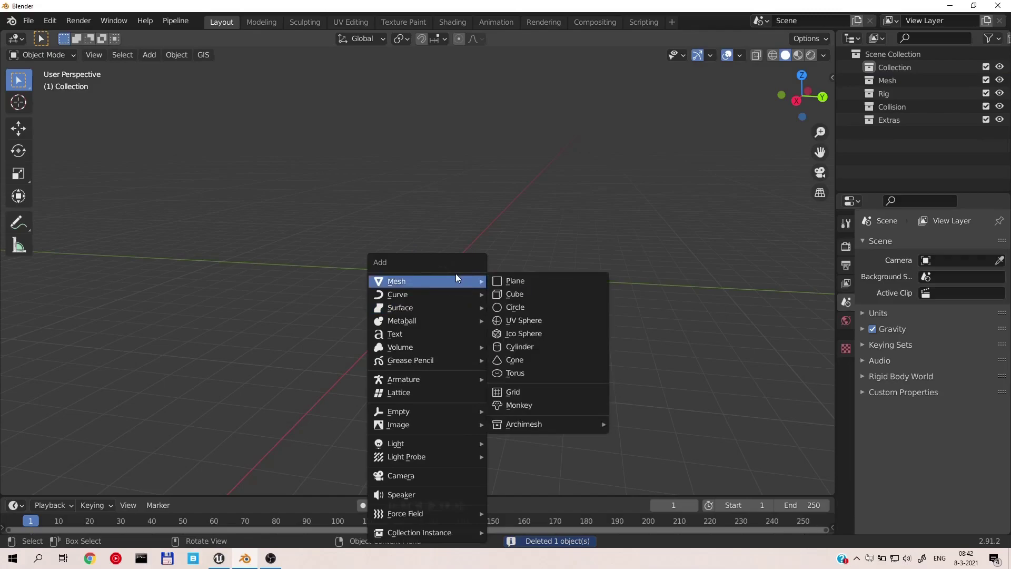
click(573, 294)
scroll(425, 270, up, 3)
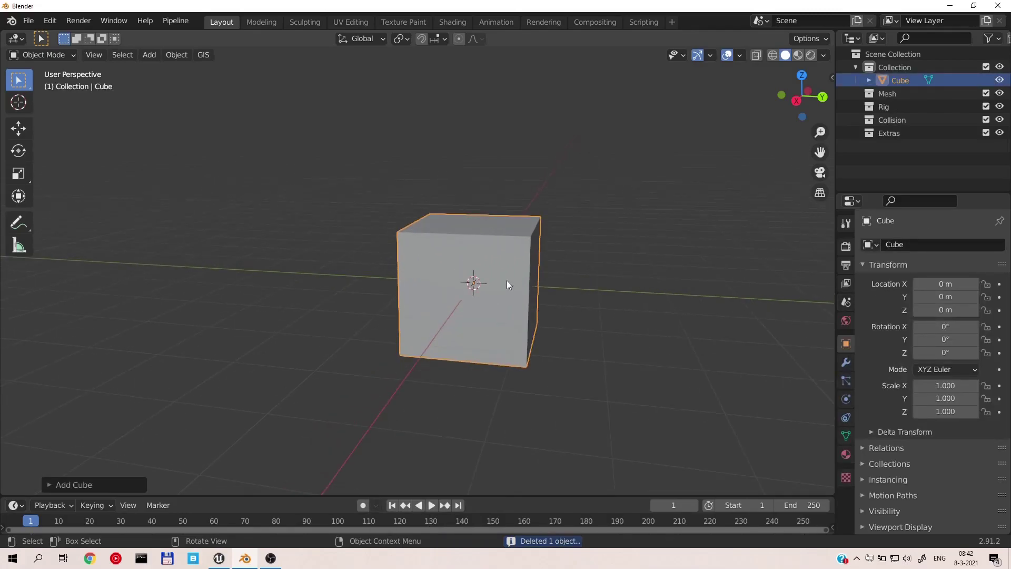
key(g)
key(shift+z)
key(z)
Step: Extrude the cube's side face about 1.5 m along the positive X axis to form the front section
key(e)
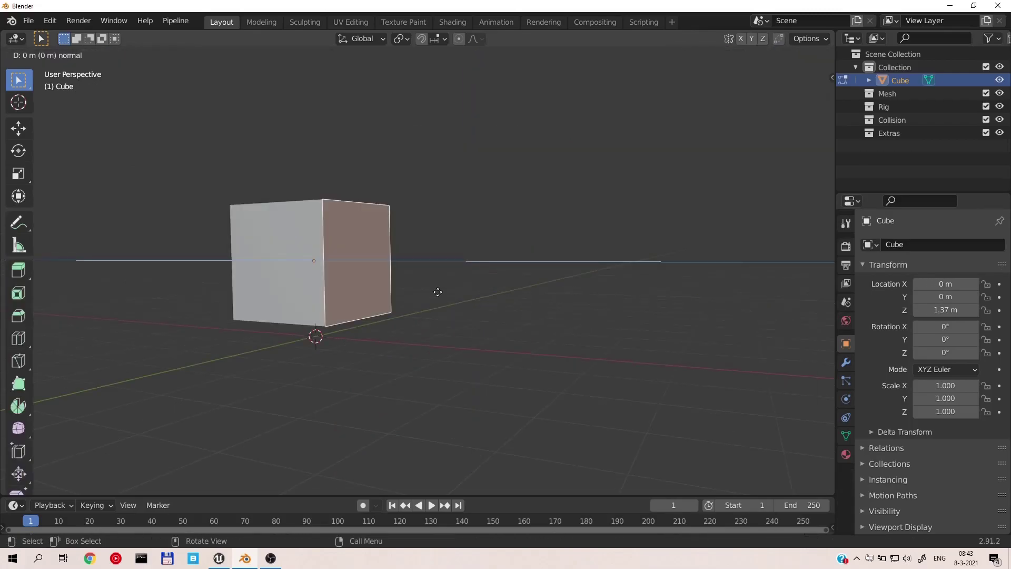
key(x)
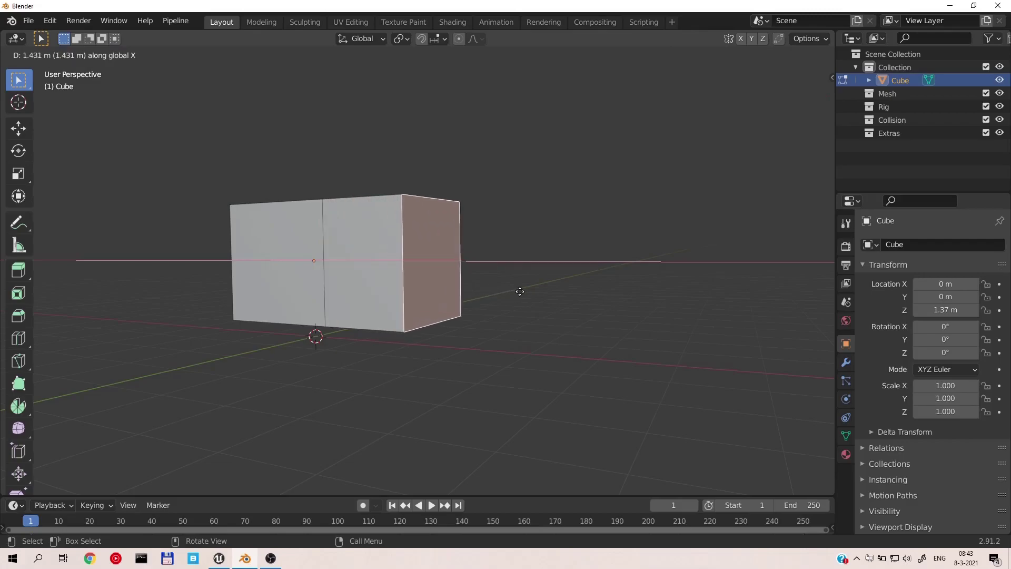
click(533, 293)
Step: Extrude the opposite end face outward to form a shorter rear section
middle_drag(95, 296, 185, 294)
click(184, 293)
key(e)
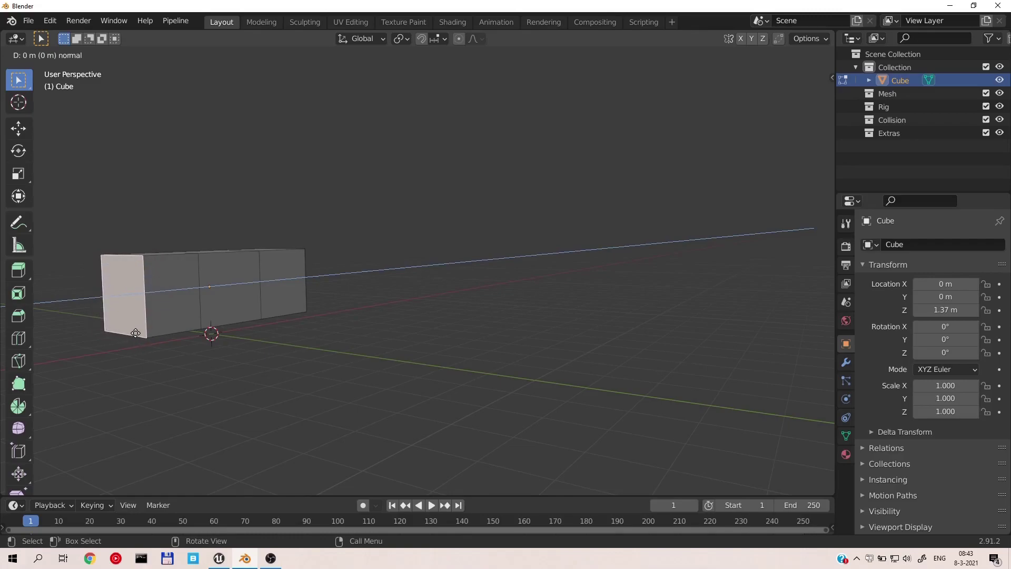
click(159, 334)
Step: Add loop cuts close to both sides of the edge between the middle and front sections
key(ctrl+r)
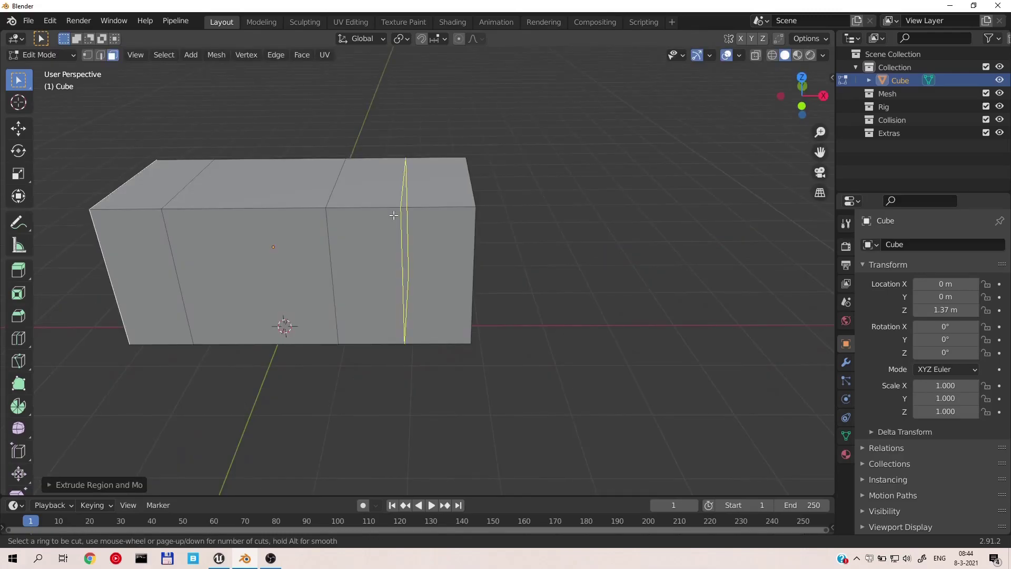
click(394, 215)
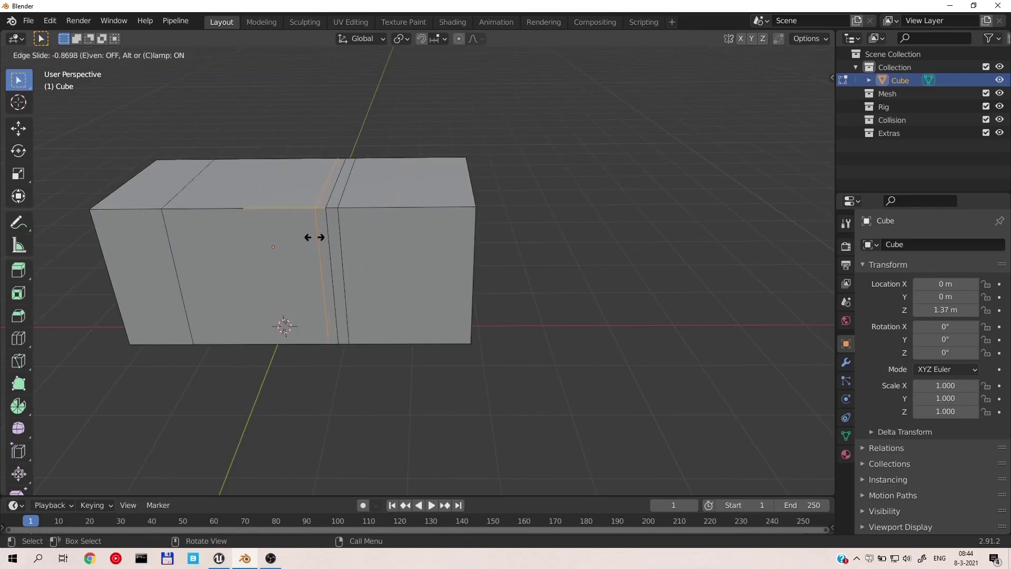
click(315, 237)
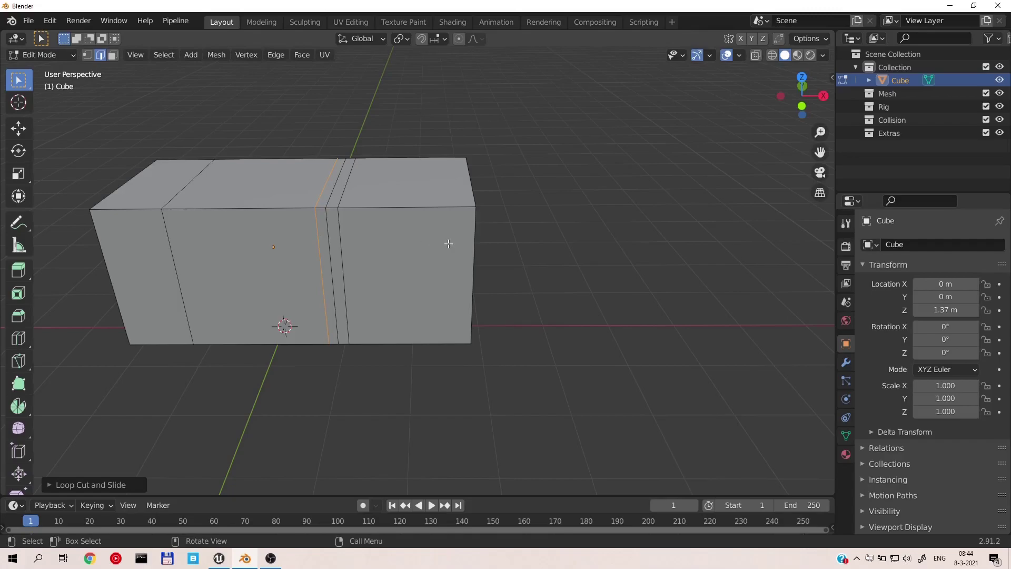
Step: Lower the top face of the front section about 1.3 m along Z to form a hood
key(3)
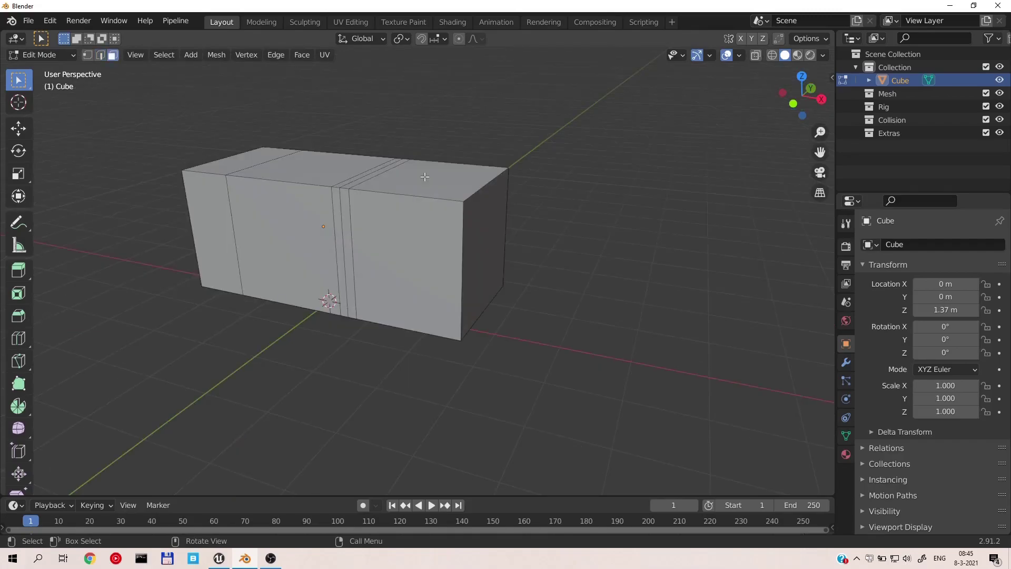
click(426, 183)
key(g)
key(z)
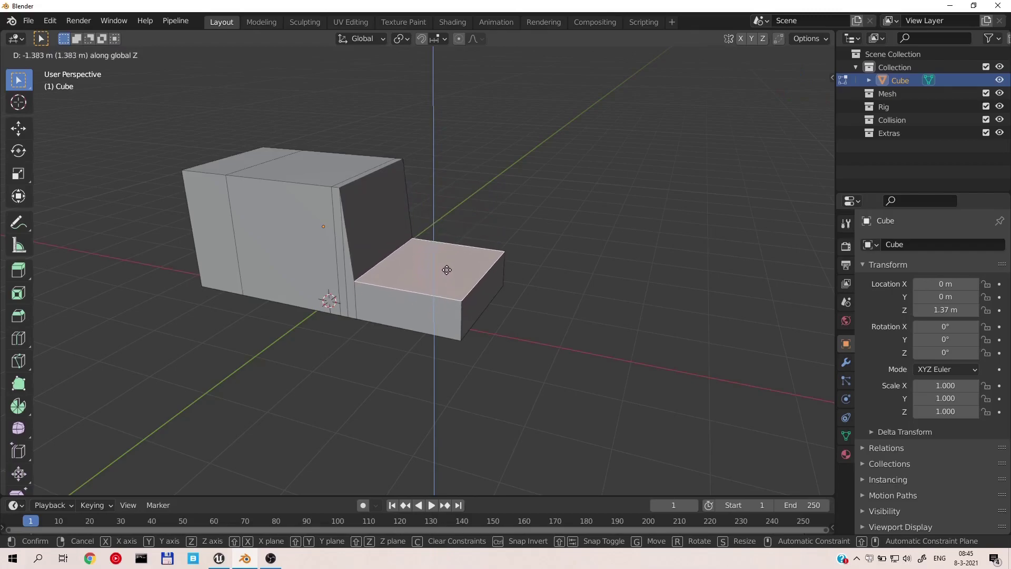
click(448, 259)
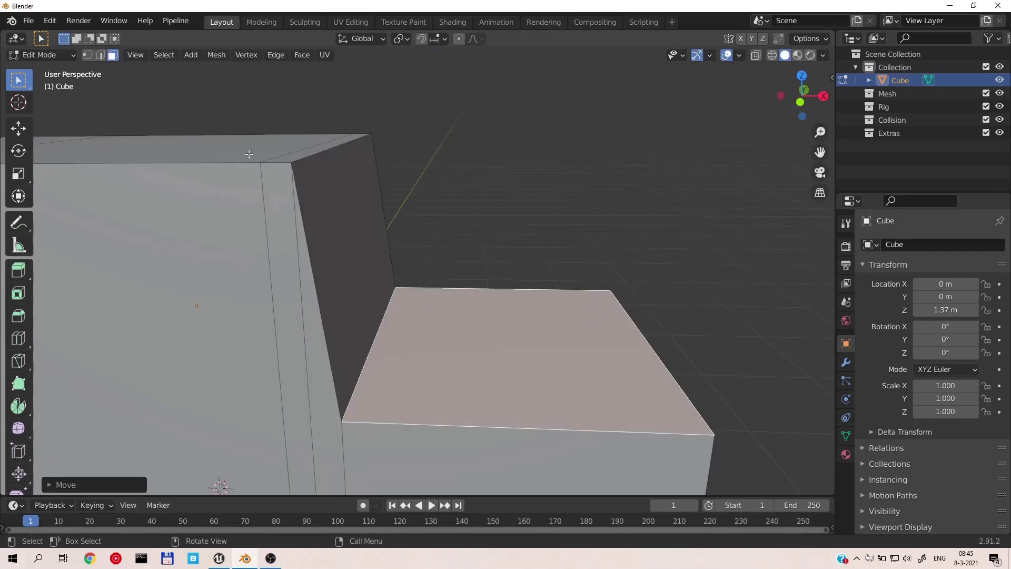
Step: Lower all the remaining high top faces of the cabin and rear section together by 0.5 m along Z
click(249, 155)
middle_drag(303, 139, 305, 171)
ctrl+click(298, 153)
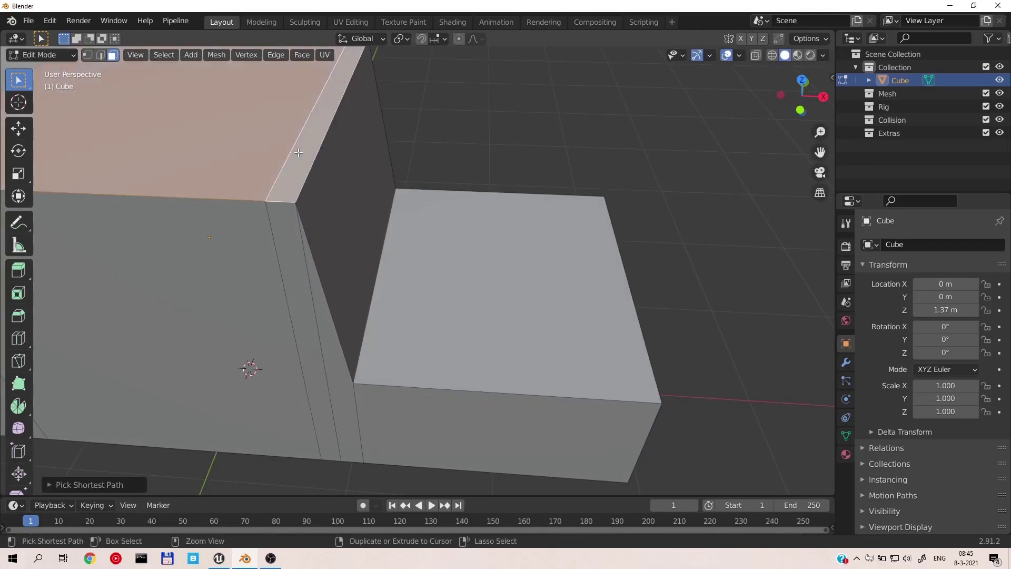
scroll(472, 106, down, 3)
ctrl+click(140, 115)
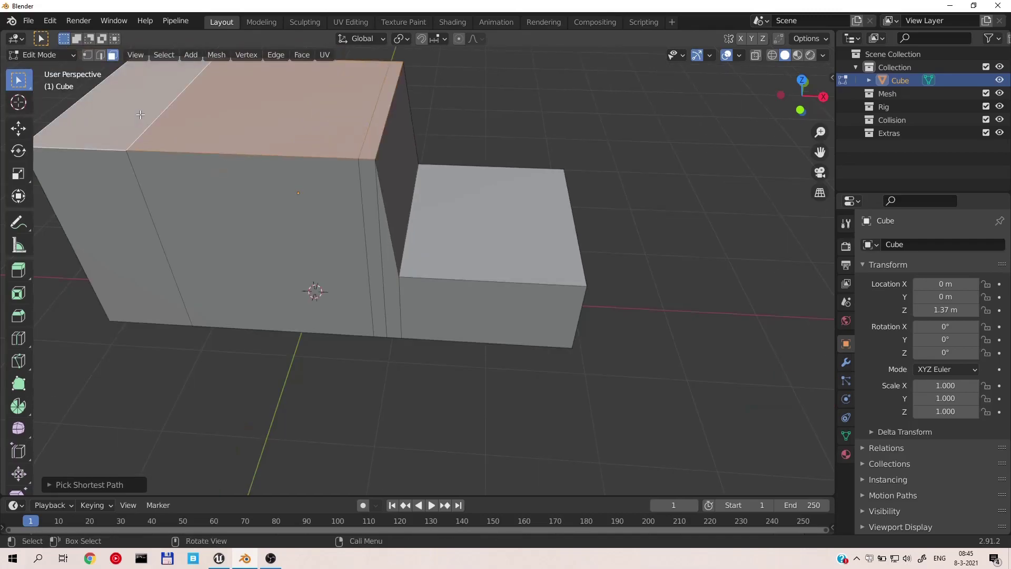
key(g)
key(z)
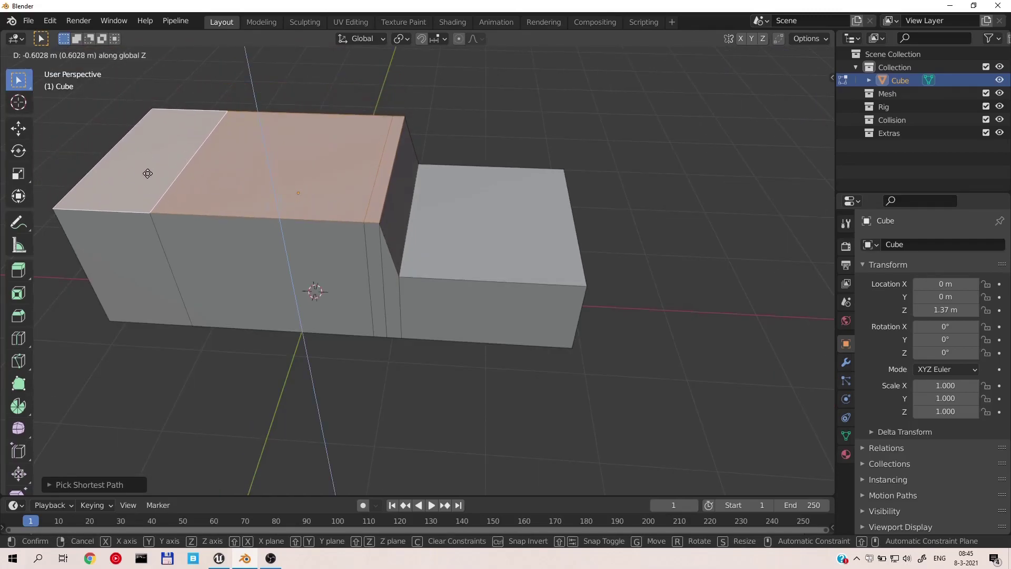
text(0.)
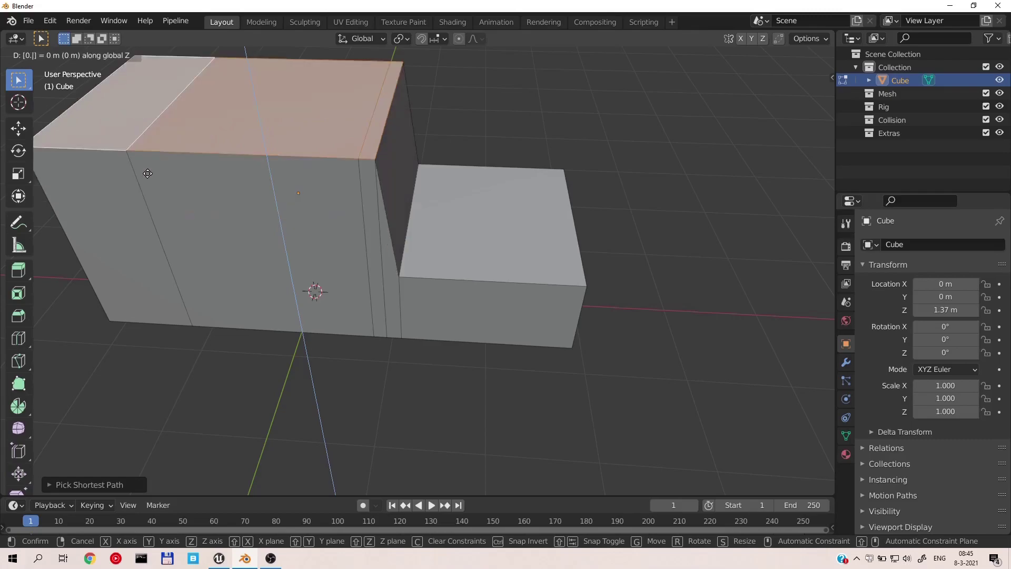
text(5)
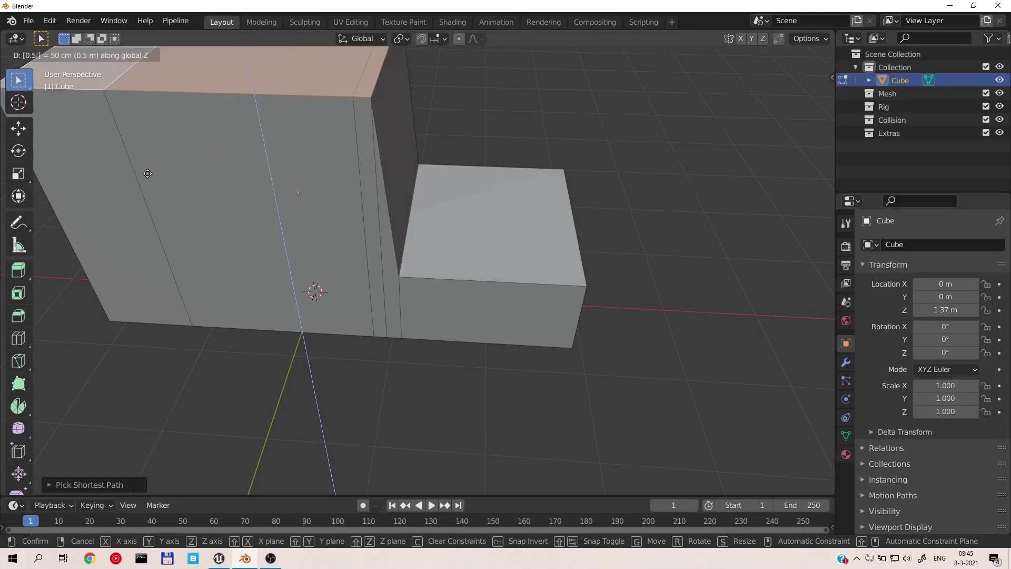
text(-)
key(Return)
Step: Add a loop cut around the rear section and slide it close to the cabin edge
middle_drag(149, 174, 284, 161)
key(ctrl+r)
click(300, 169)
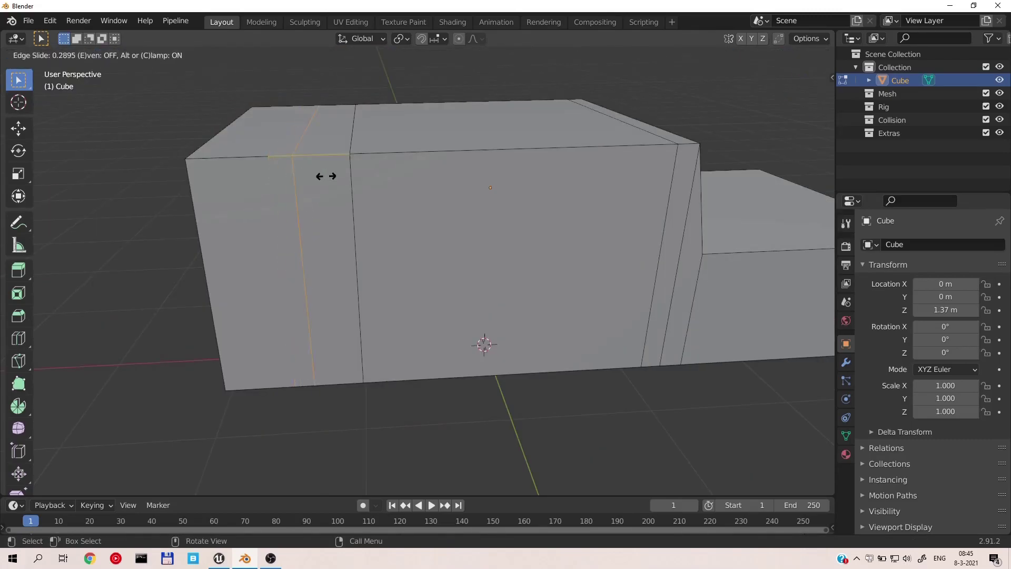
click(364, 181)
Step: Lower the rear section's top face about 1 m along Z to form the trunk
click(266, 127)
click(301, 145)
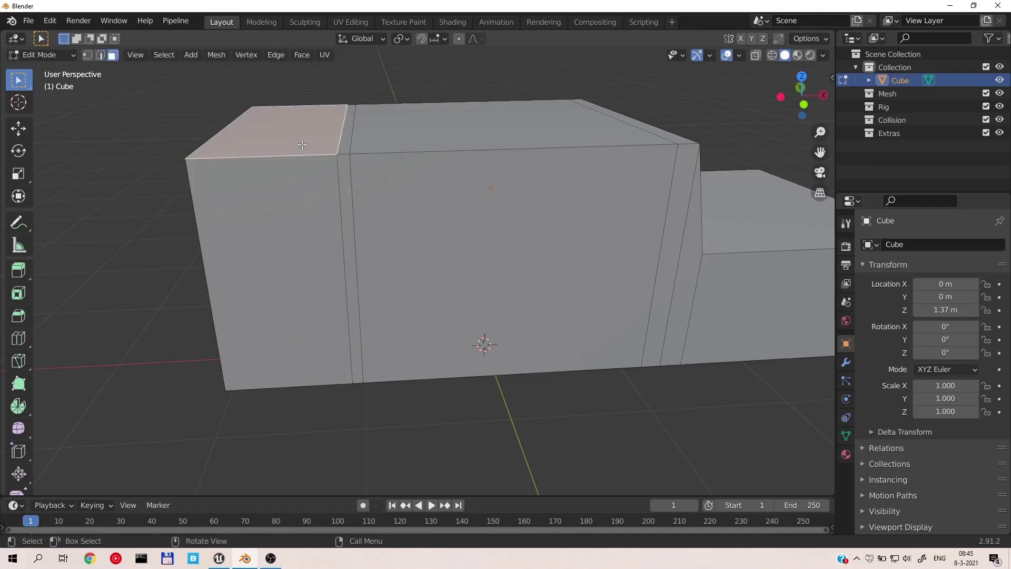
key(g)
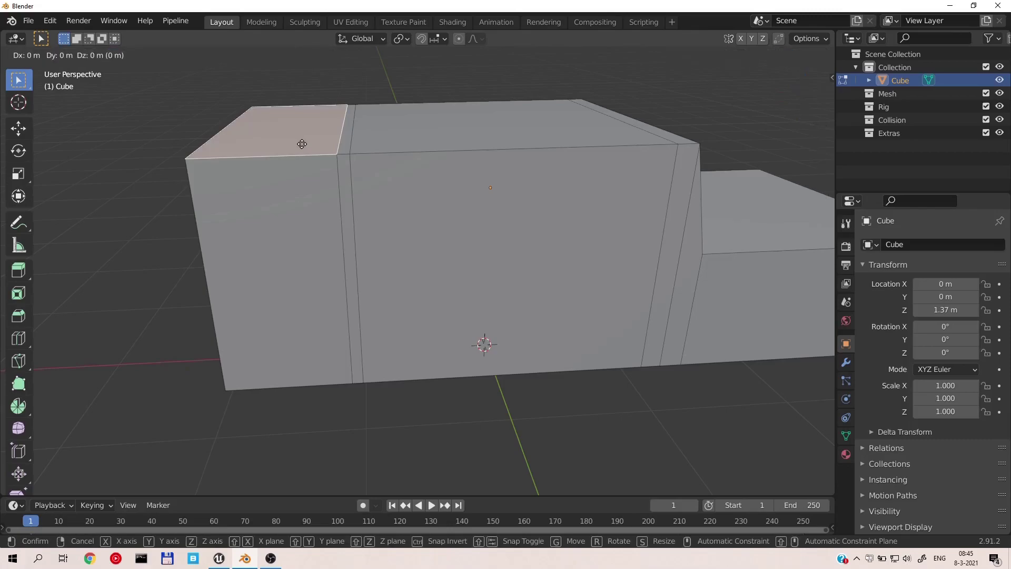
key(z)
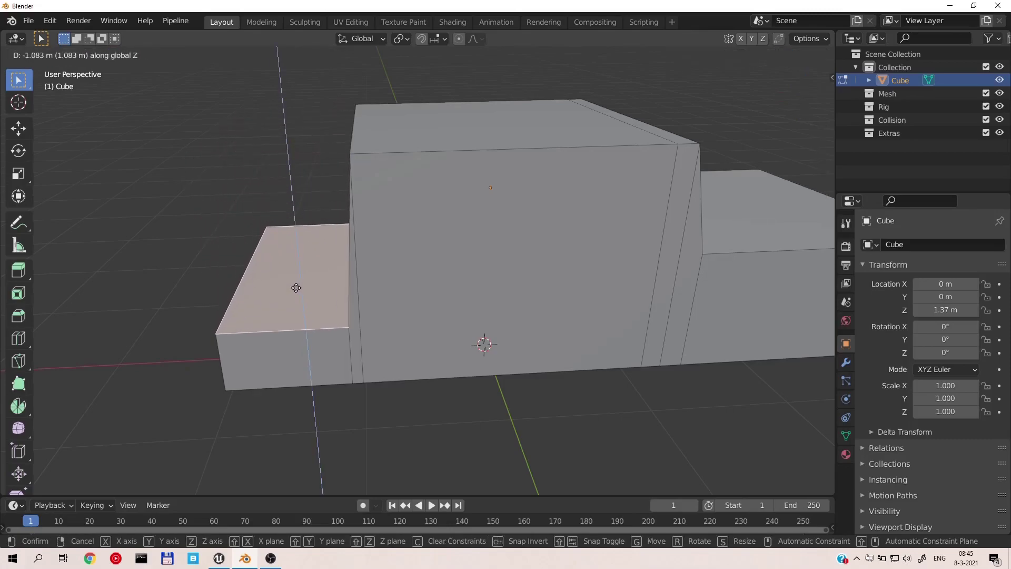
click(295, 281)
Step: Lower the outer top edge of the trunk about 0.2 m along Z so the trunk lid slopes down
middle_drag(269, 311, 326, 296)
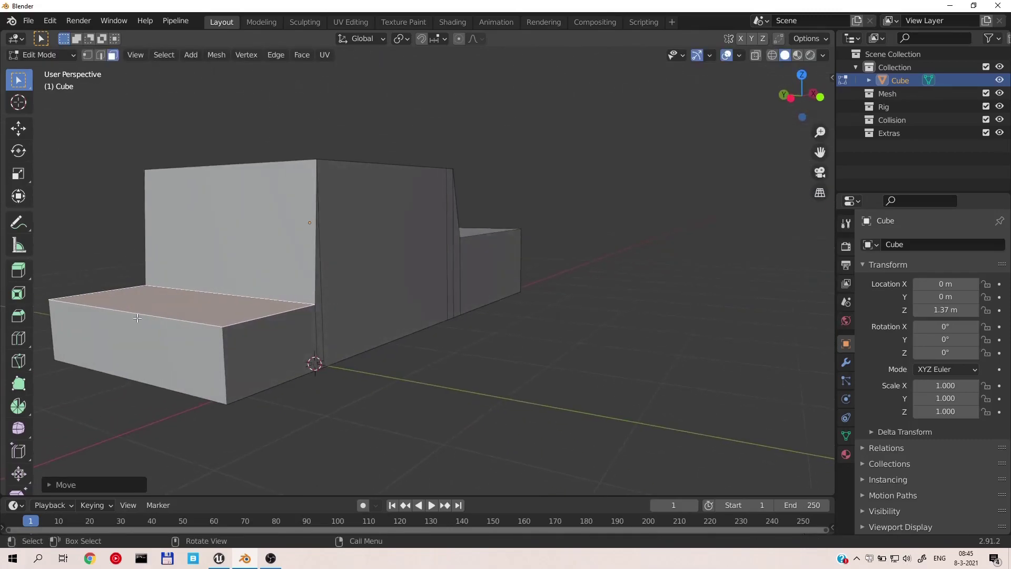
key(2)
click(142, 312)
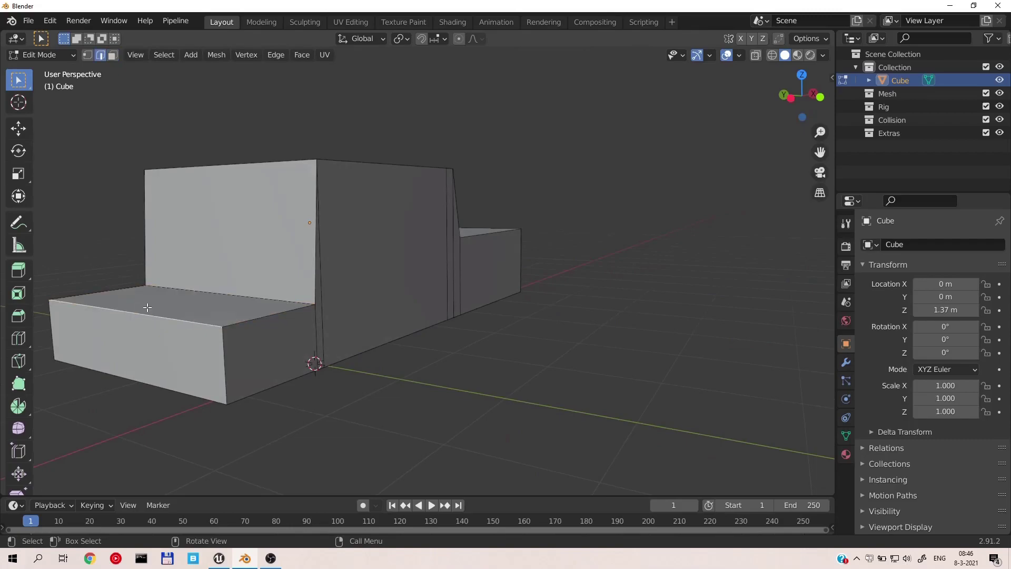
key(g)
key(z)
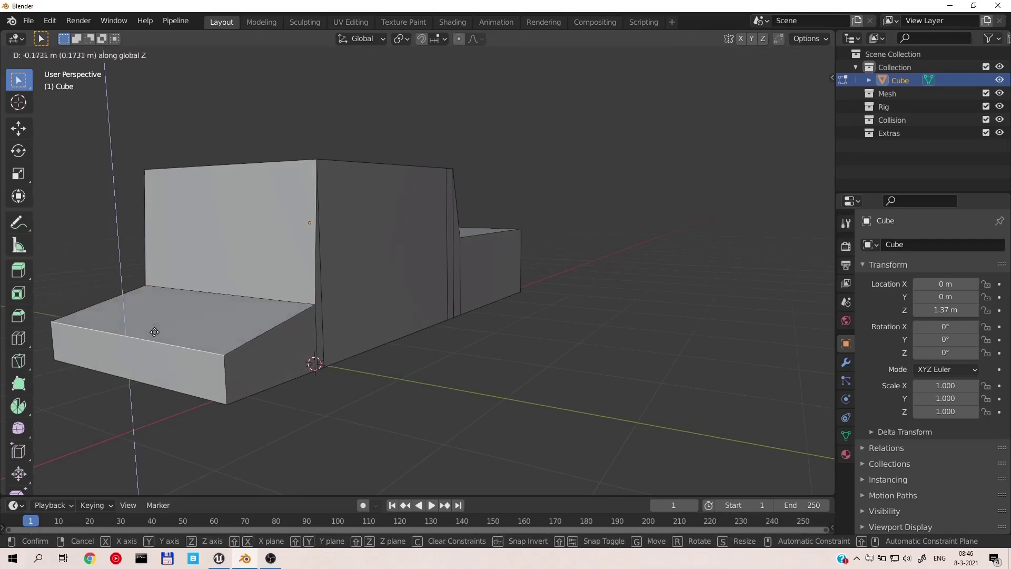
click(163, 332)
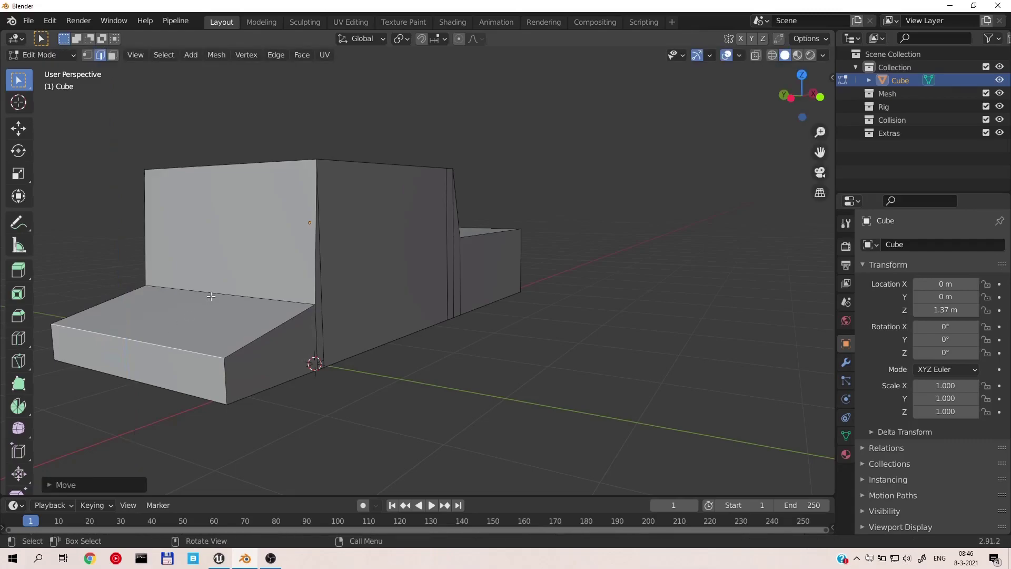
Step: Add a horizontal loop cut around the car body and slide it up near the top edges
middle_drag(214, 291, 453, 379)
key(ctrl+r)
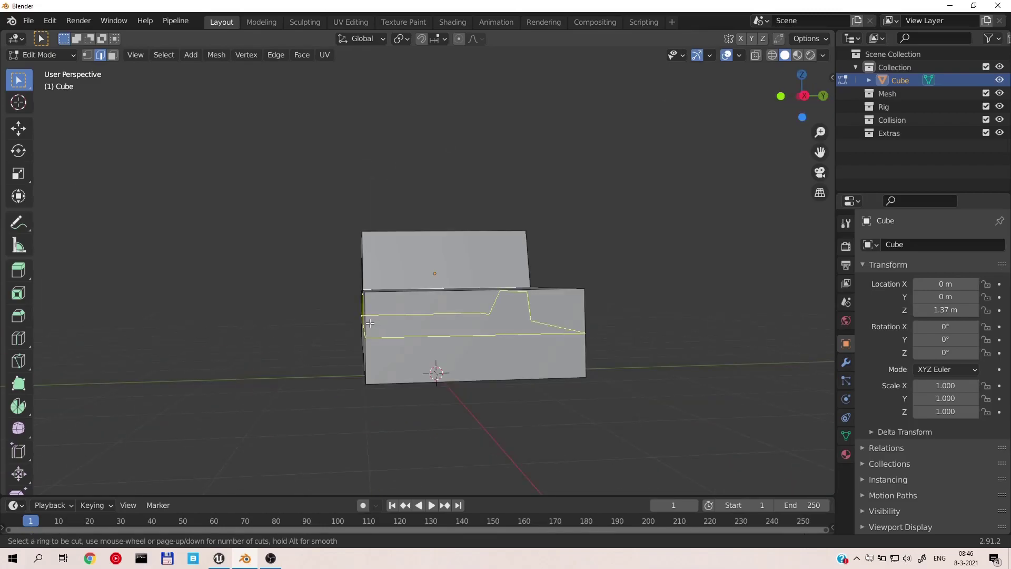
click(371, 324)
click(368, 294)
Step: Select the narrow strip face along the top of the car's front end and add two material slots
middle_drag(357, 330, 393, 334)
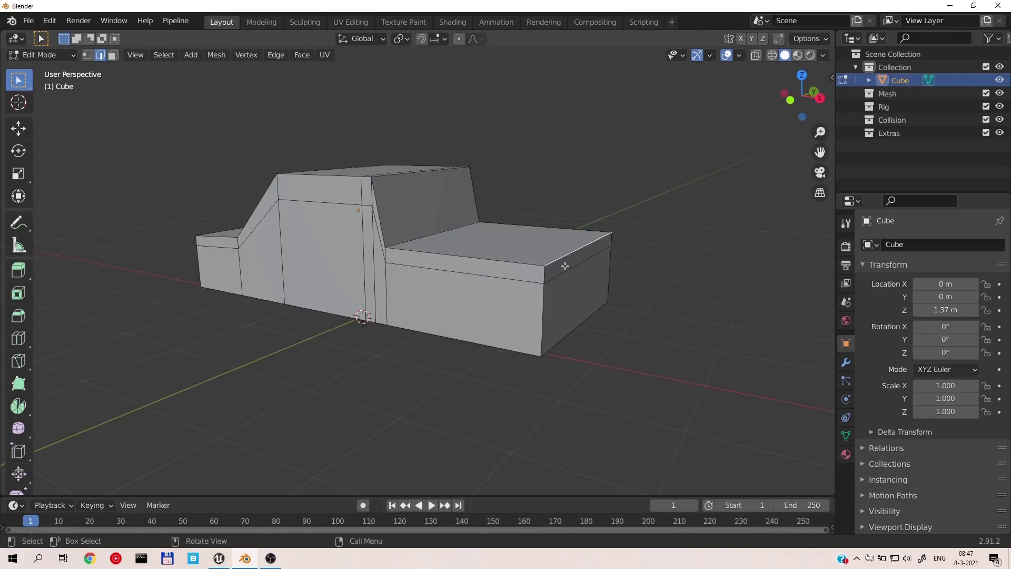
click(553, 255)
click(560, 265)
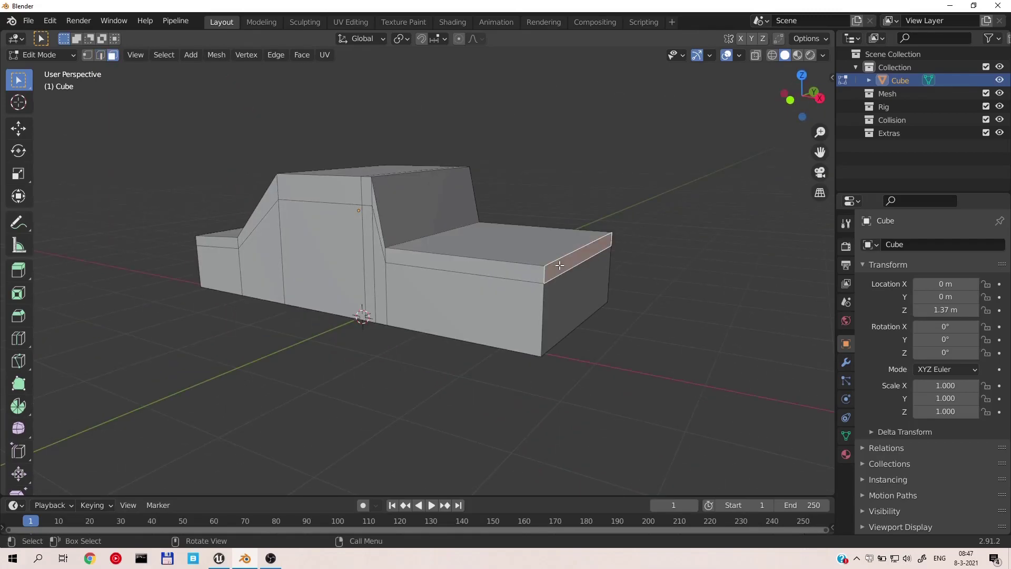
click(846, 455)
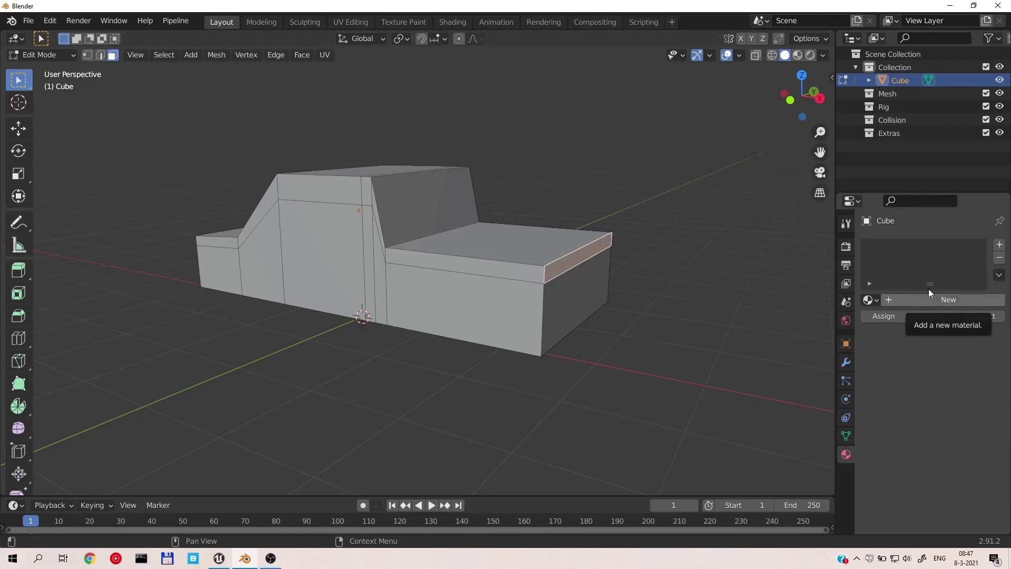
click(1000, 245)
click(999, 245)
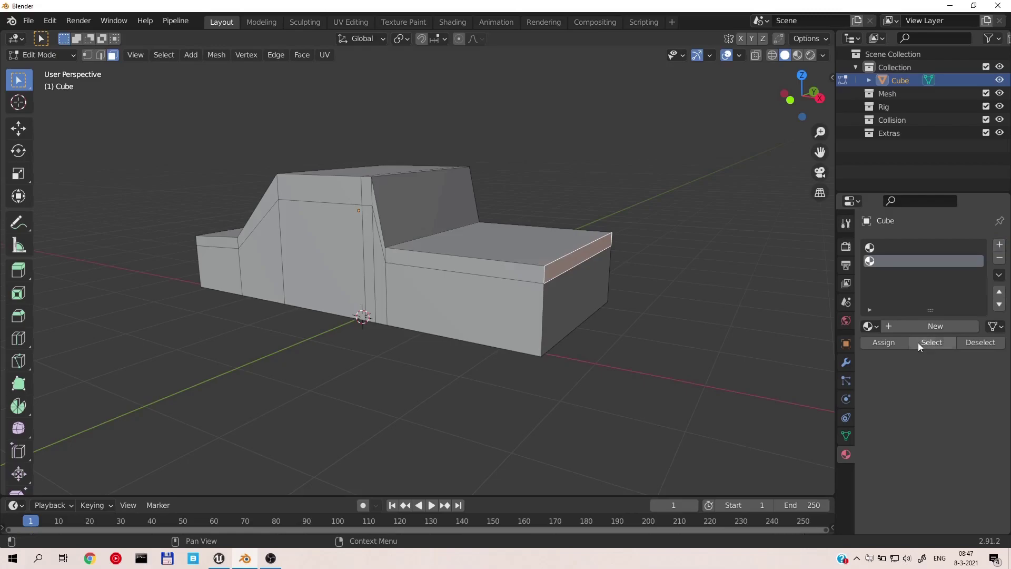
Step: Create a new material in the second slot and name it headlight
click(918, 326)
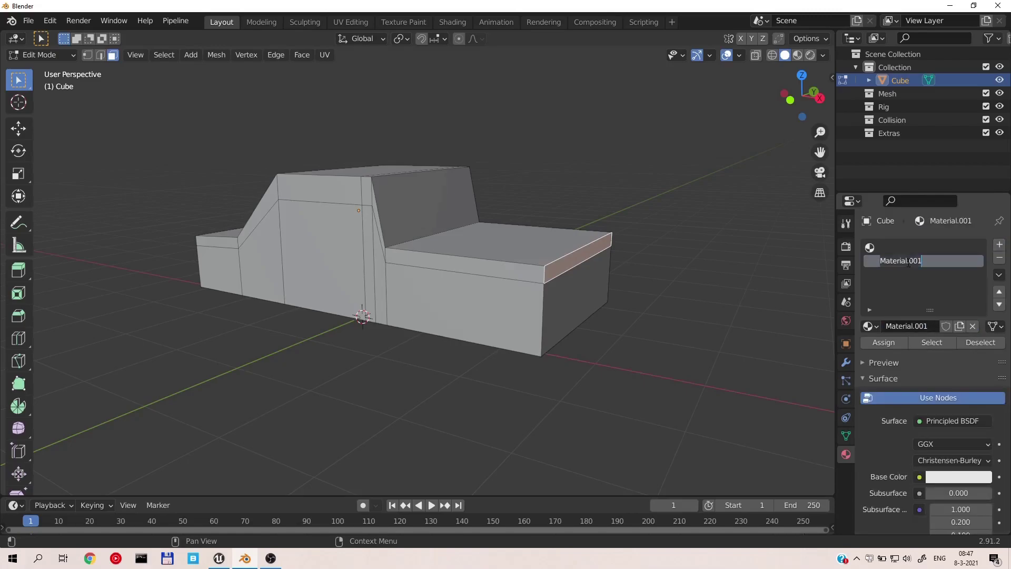
text(he)
text(adlight)
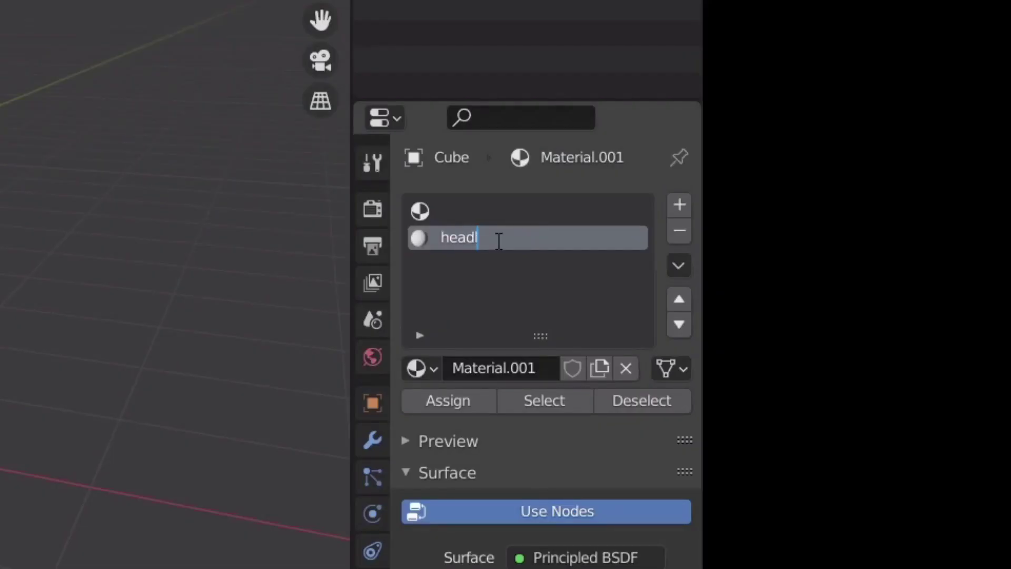
key(Return)
Step: Assign the headlight material to the selected front strip face and switch the viewport to Material Preview shading
click(436, 401)
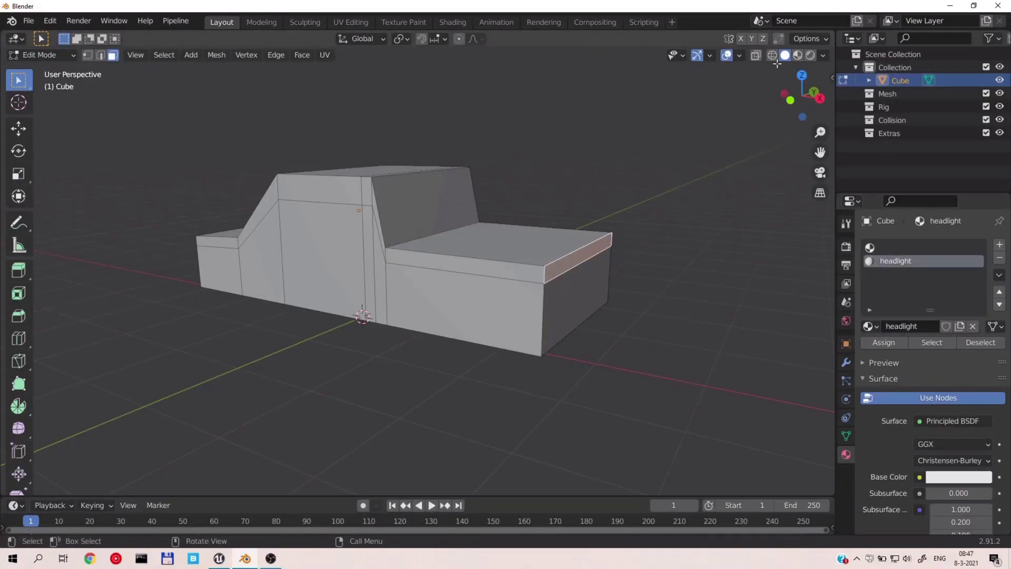
click(798, 55)
middle_drag(711, 272, 666, 263)
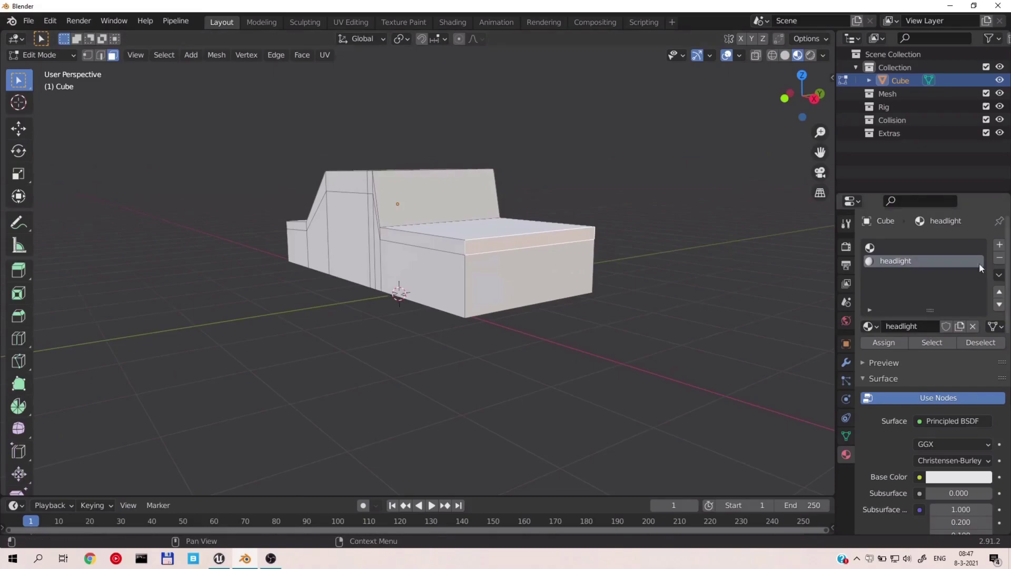
Step: Set the headlight material's base color to a saturated blue
click(950, 481)
drag(944, 342, 960, 305)
click(533, 379)
middle_drag(534, 364, 481, 316)
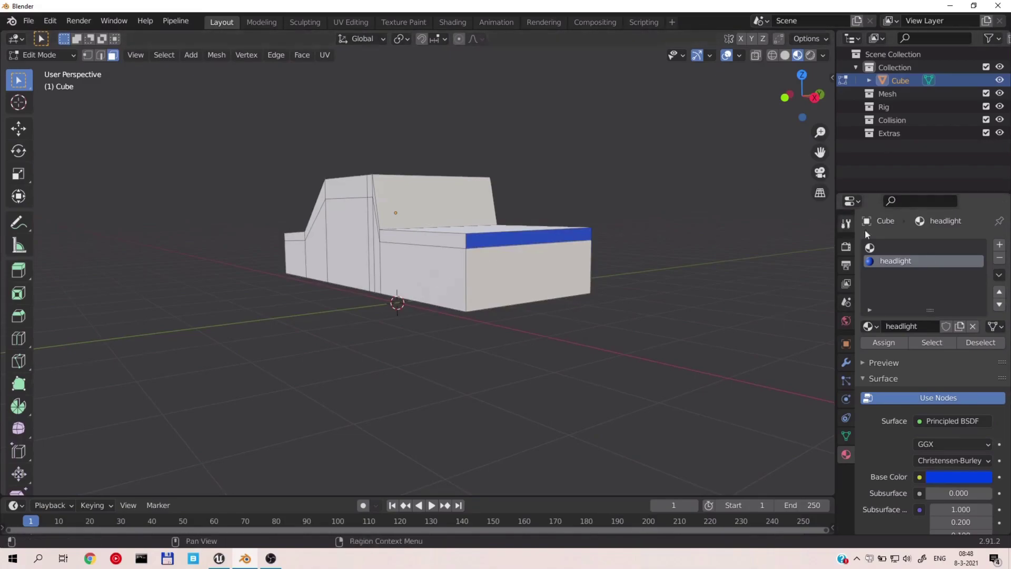
Step: Select every face of the car except the blue headlight strip by inverting the selection
click(881, 250)
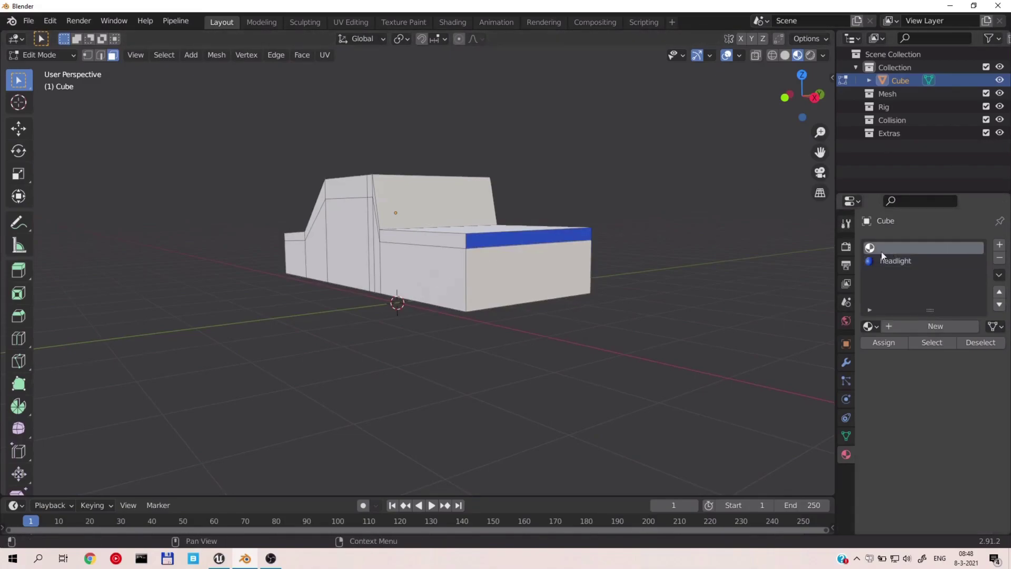
click(525, 240)
key(ctrl+i)
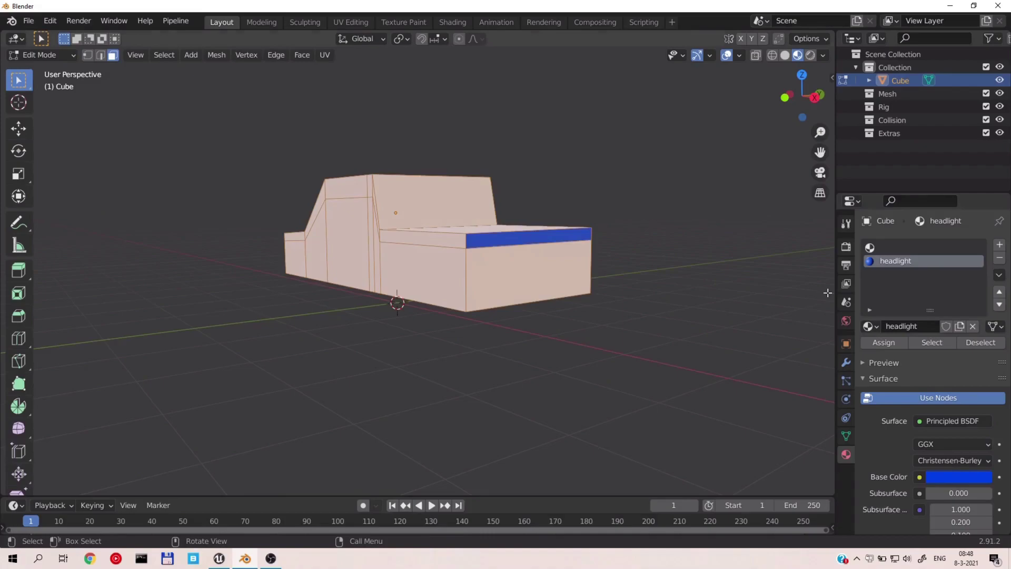
Step: Add a new slot with a red material named paint and assign it to the selected body faces
click(999, 244)
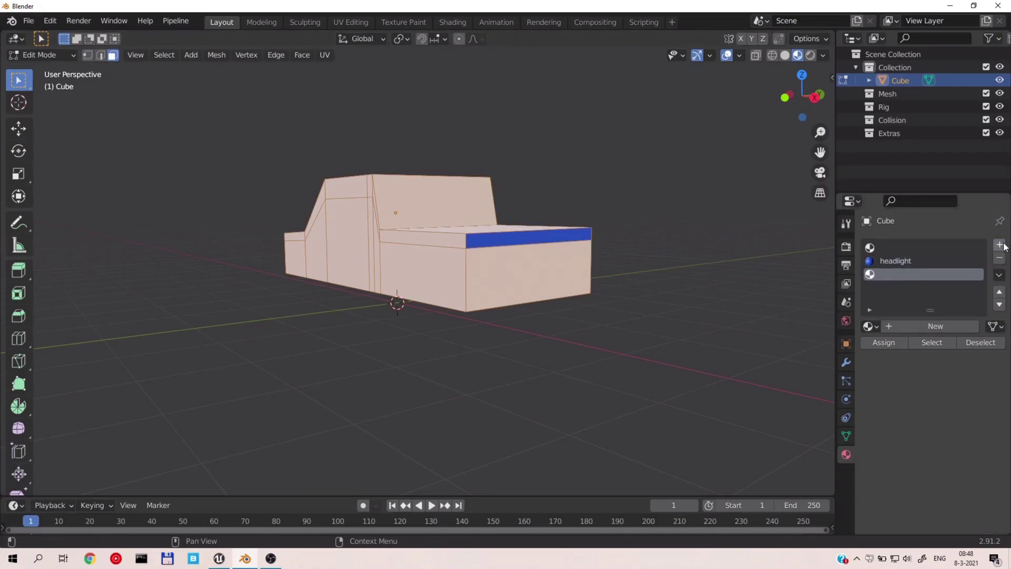
click(917, 326)
key(Return)
click(958, 477)
click(924, 380)
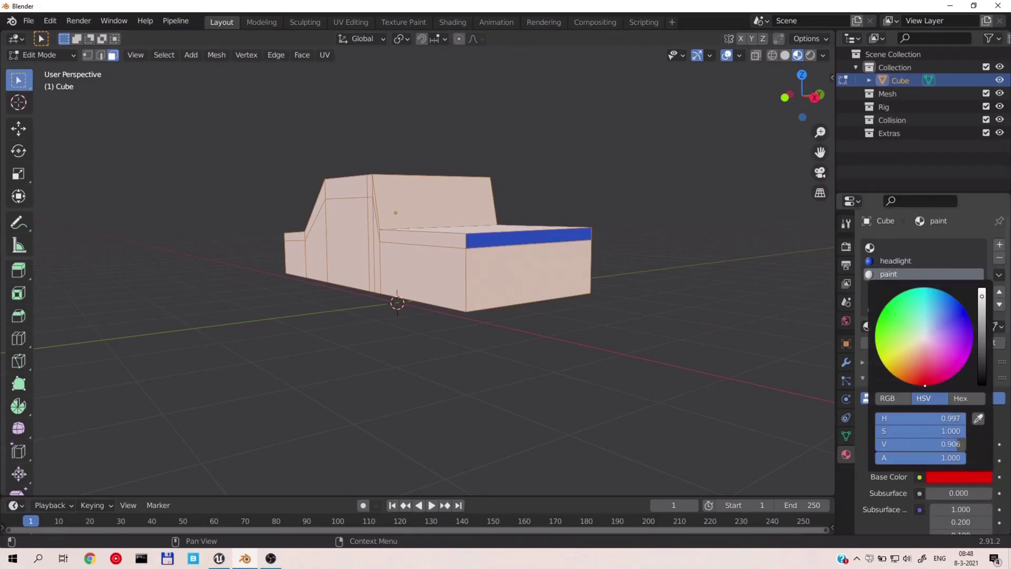
middle_drag(429, 320, 476, 350)
click(883, 343)
Step: Slide the edge above the door face and its short neighboring edge down the cab side to form the window's bottom
click(429, 249)
click(421, 190)
middle_drag(290, 188, 348, 216)
click(319, 184)
click(317, 191)
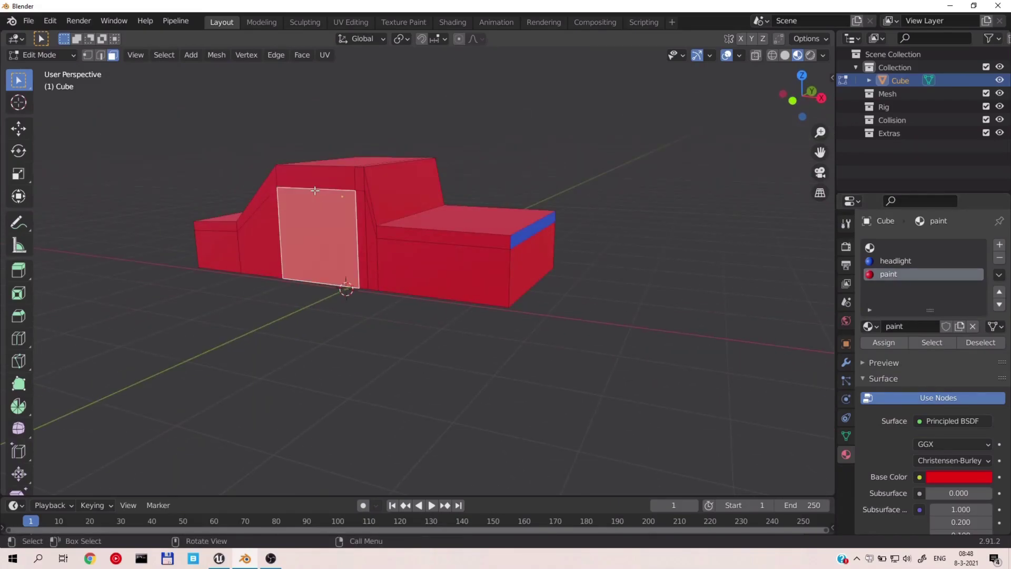
key(2)
click(317, 189)
key(g)
key(g)
right_click(319, 214)
scroll(362, 197, up, 1)
shift+click(354, 193)
key(g)
key(g)
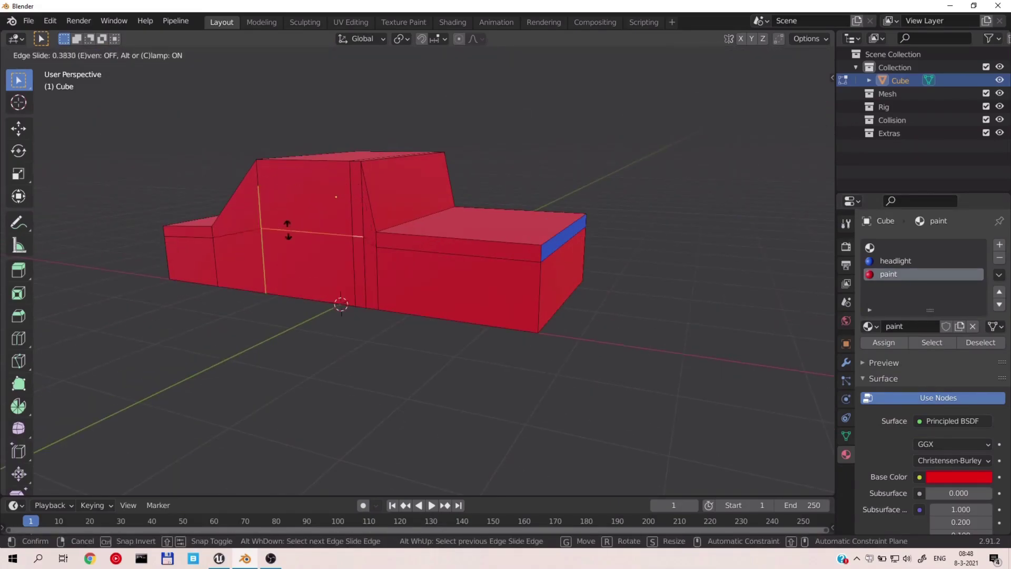
click(295, 228)
Step: Slide the matching edges on the opposite side of the cab down to form that side window's bottom
middle_drag(298, 216, 149, 221)
click(384, 245)
shift+click(441, 243)
key(g)
key(g)
click(443, 284)
middle_drag(421, 306, 354, 302)
click(651, 311)
click(569, 307)
shift+click(521, 307)
key(g)
key(g)
click(574, 311)
middle_drag(506, 303, 761, 289)
Step: Select the windshield and side window faces and create a material named glasswindoworsomething in the empty first slot
key(3)
middle_drag(363, 258, 195, 271)
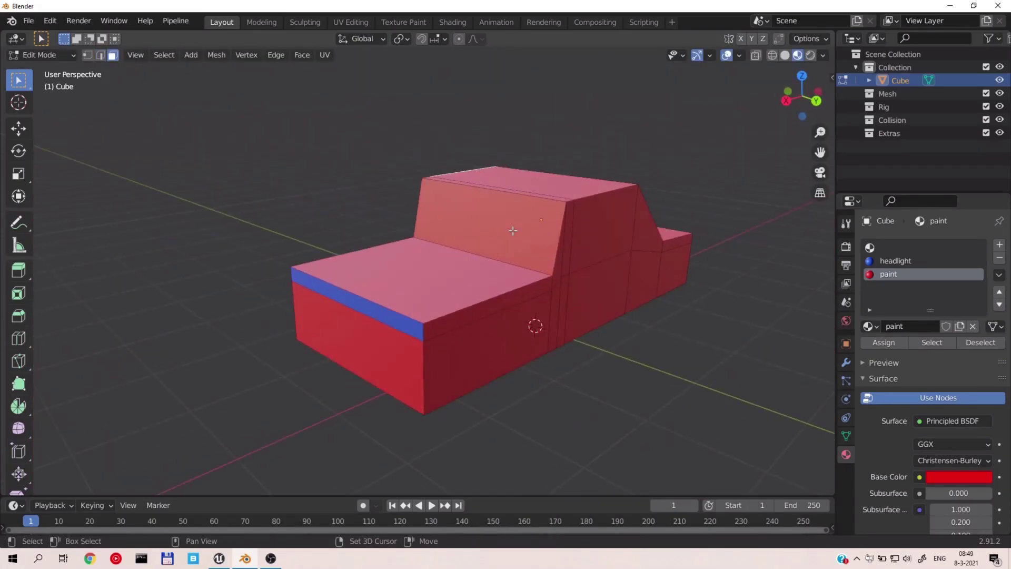
click(513, 230)
shift+click(597, 232)
click(905, 251)
click(925, 326)
double_click(914, 249)
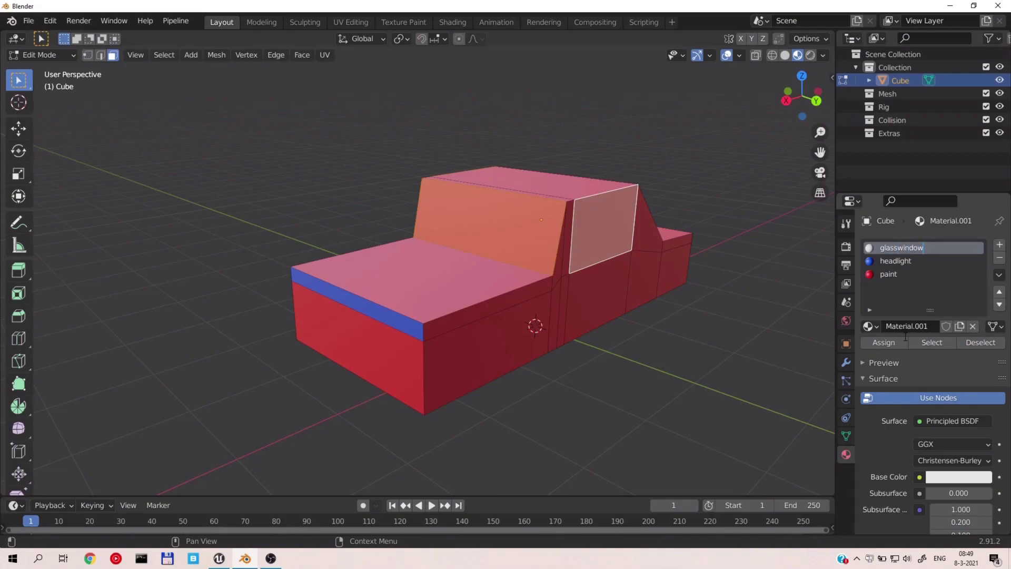
key(Return)
Step: Set the window material's base color to green and assign it to the selected window faces
click(950, 478)
click(893, 307)
click(884, 343)
Step: Assign the glasswindoworsomething material to the remaining window faces of the cab
middle_drag(403, 269, 643, 322)
click(311, 321)
click(897, 248)
click(884, 343)
mouse_move(472, 337)
middle_down()
mouse_move(374, 321)
mouse_move(469, 337)
middle_up()
Step: Inset the selected window face and the neighboring window face by 0.05 each
text(i)
text(0.05)
key(Return)
middle_drag(284, 325, 192, 314)
click(287, 276)
text(i0.05)
key(Return)
Step: Inset the windshield face and the remaining side window face by 0.05 each
key(KP_3)
click(456, 274)
text(ing)
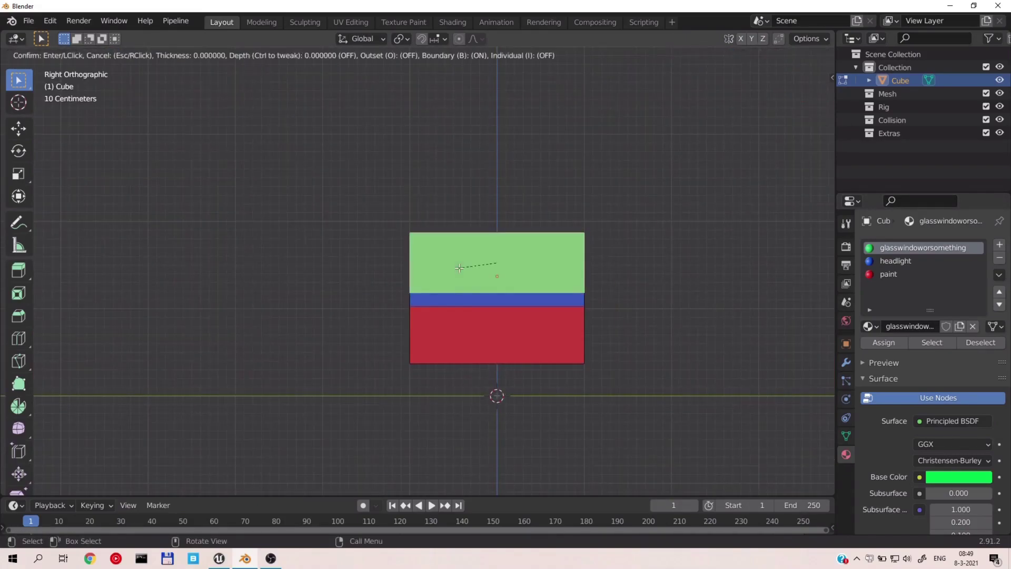
text(0.05)
key(Return)
middle_drag(527, 279, 448, 295)
text(5)
key(Return)
Step: Add a new slot with a material named rubber and select the first border face of the windshield
middle_drag(672, 271, 690, 235)
scroll(690, 235, up, 4)
click(999, 245)
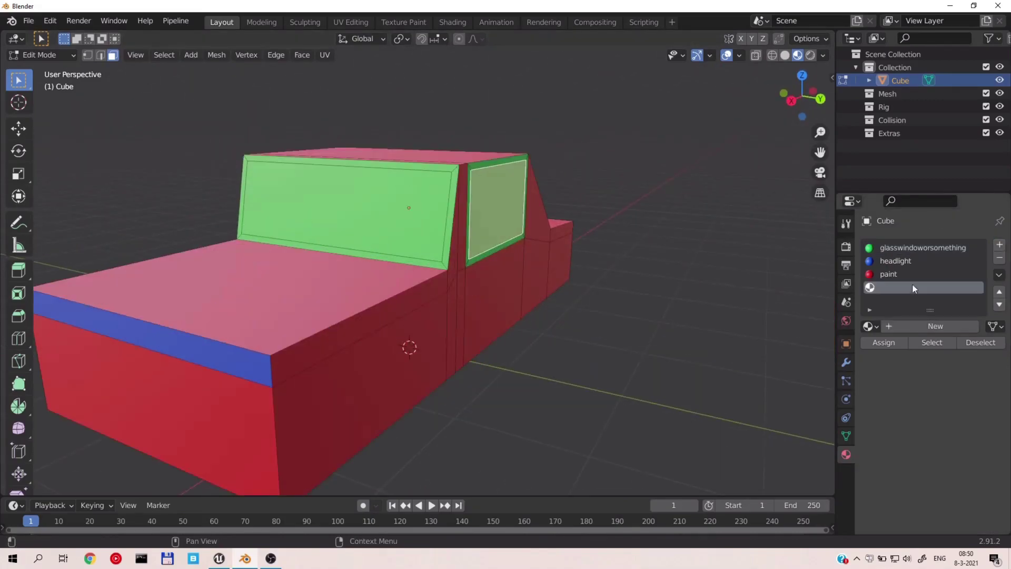
click(451, 222)
click(917, 287)
click(918, 327)
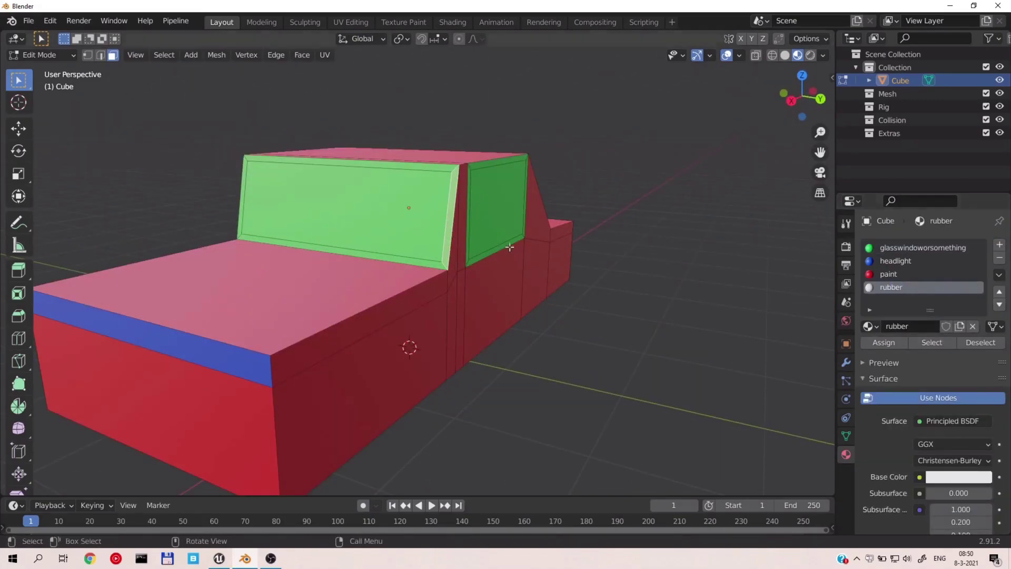
Step: Extend the selection to the border faces around the windshield and the adjacent side window
shift+click(418, 166)
shift+click(359, 253)
shift+click(243, 198)
shift+click(469, 226)
shift+click(495, 249)
shift+click(522, 205)
shift+click(522, 204)
middle_drag(522, 203, 443, 202)
shift+click(528, 199)
shift+click(460, 155)
Step: Add the border faces around the other side window to the selection and assign the rubber material to all of them
middle_drag(271, 165, 503, 168)
shift+click(338, 250)
shift+click(408, 203)
shift+click(319, 133)
shift+click(201, 184)
click(902, 288)
click(885, 343)
Step: Select the strip face along the top of the rear end and add a material named taillights in a new slot
click(569, 148)
middle_drag(569, 148, 606, 345)
mouse_move(132, 258)
middle_down()
mouse_move(153, 291)
mouse_move(274, 274)
middle_up()
scroll(321, 226, up, 3)
click(332, 214)
mouse_move(337, 221)
middle_down()
mouse_move(282, 210)
mouse_move(403, 221)
middle_up()
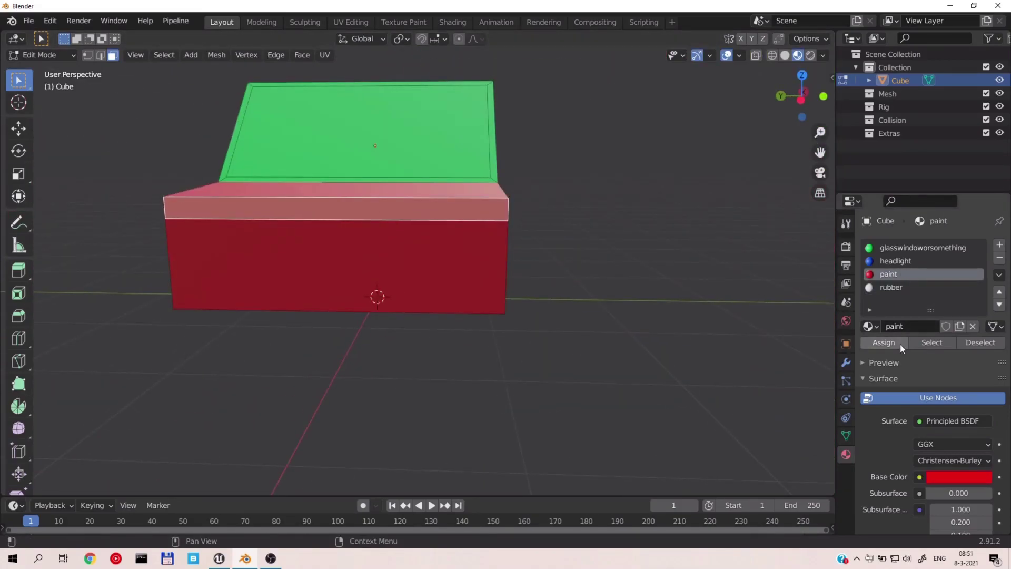
click(999, 245)
click(901, 326)
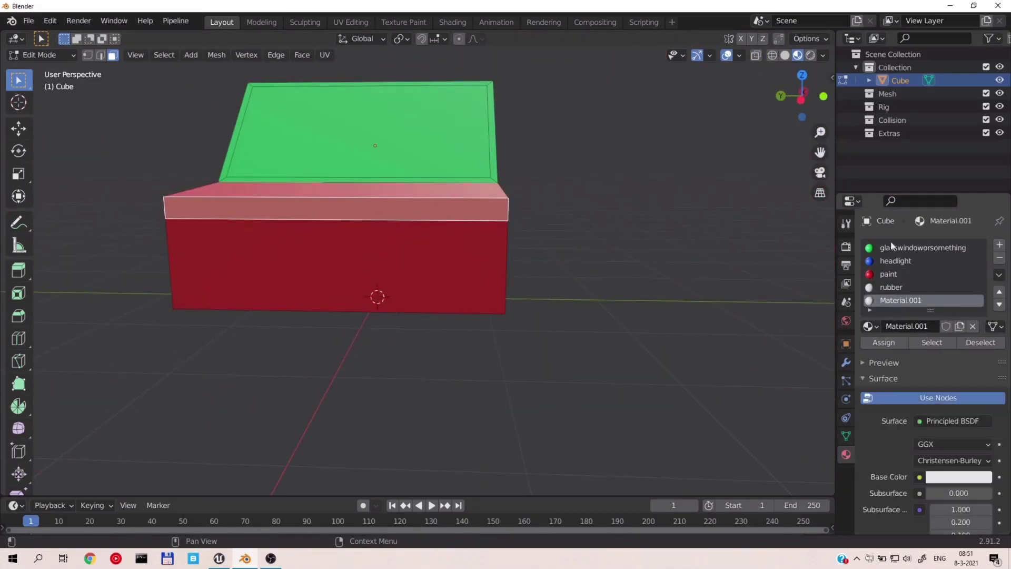
key(Return)
Step: Set the taillights material's base color to pink and assign it to the rear strip face
click(945, 476)
click(949, 365)
click(406, 235)
click(436, 212)
click(894, 300)
click(890, 342)
Step: Select the border faces around the rear window
middle_drag(645, 294, 537, 337)
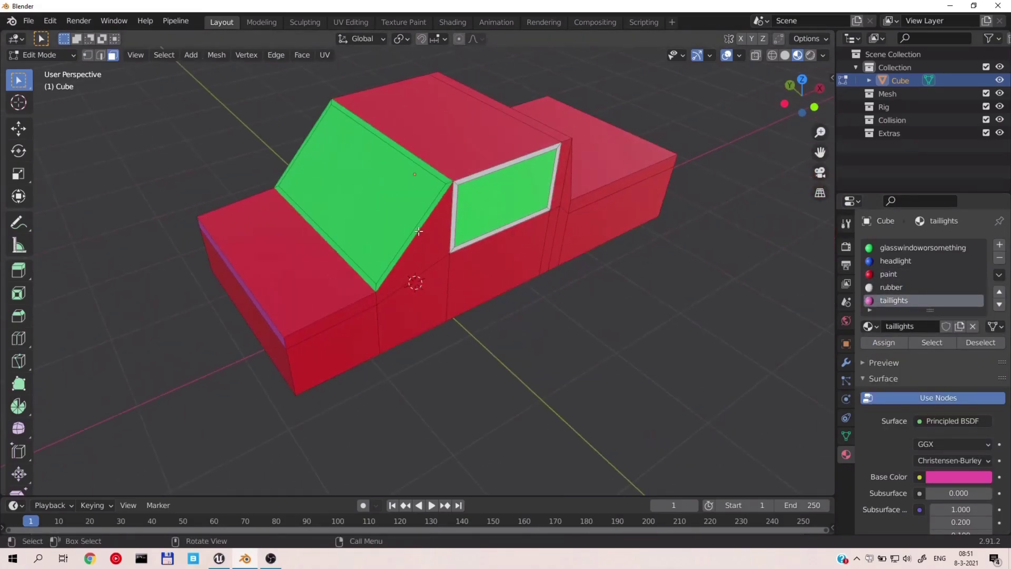
click(403, 229)
click(410, 234)
ctrl+click(394, 141)
ctrl+click(330, 245)
middle_drag(329, 245, 405, 242)
click(303, 125)
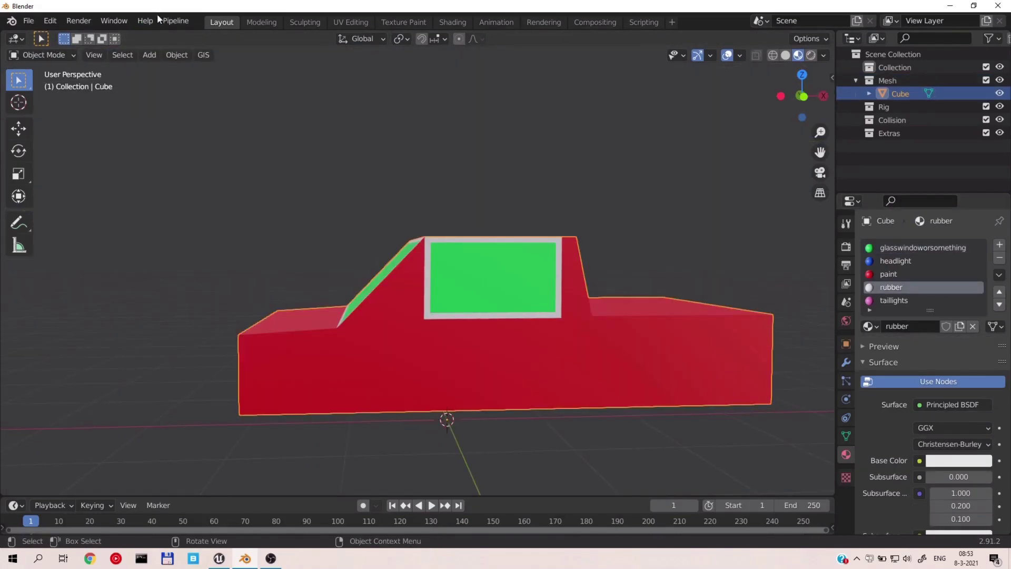
Step: Export the car with Send to Unreal and switch to the Unreal Editor
click(168, 22)
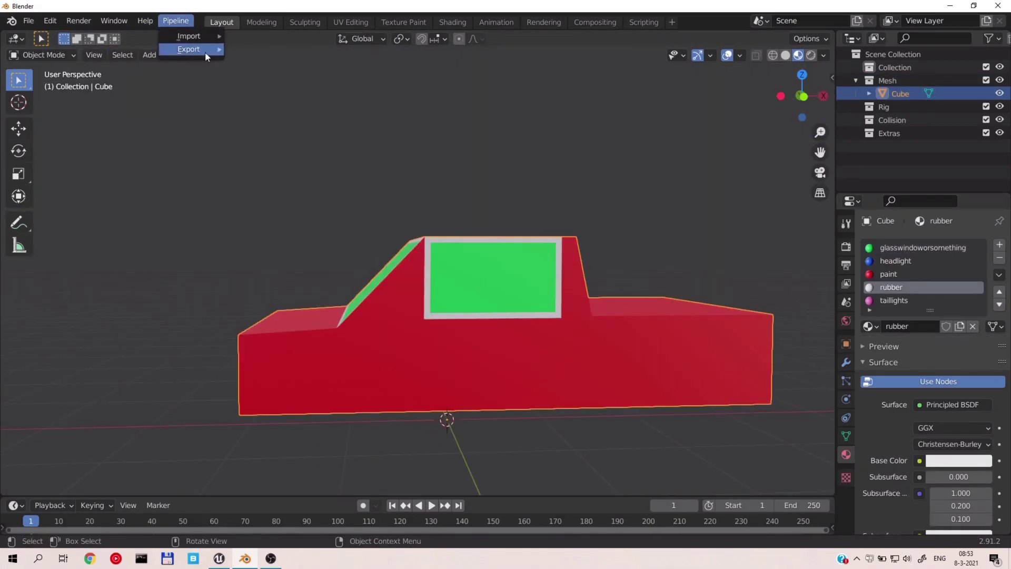
mouse_move(206, 50)
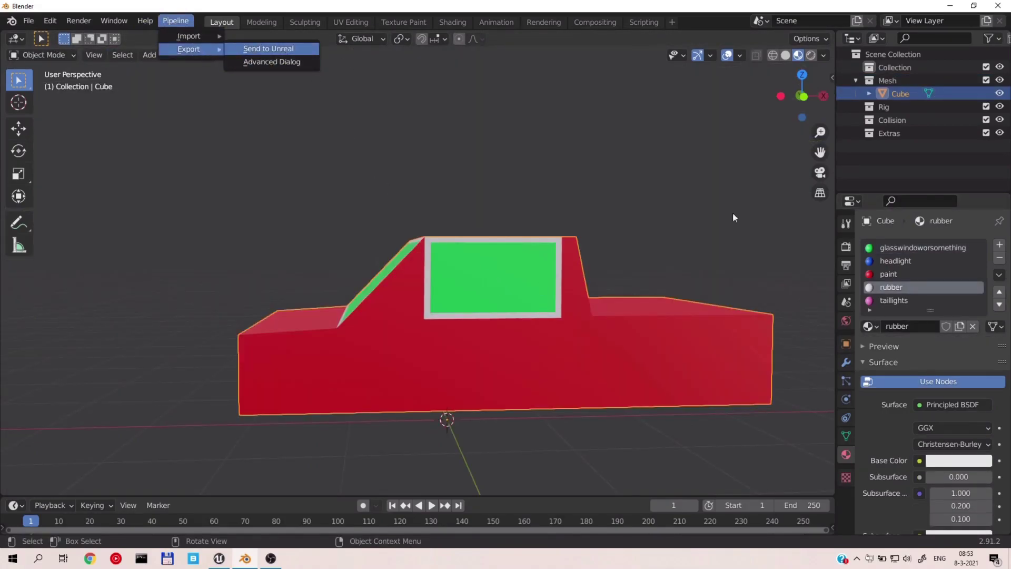
key(alt+Tab)
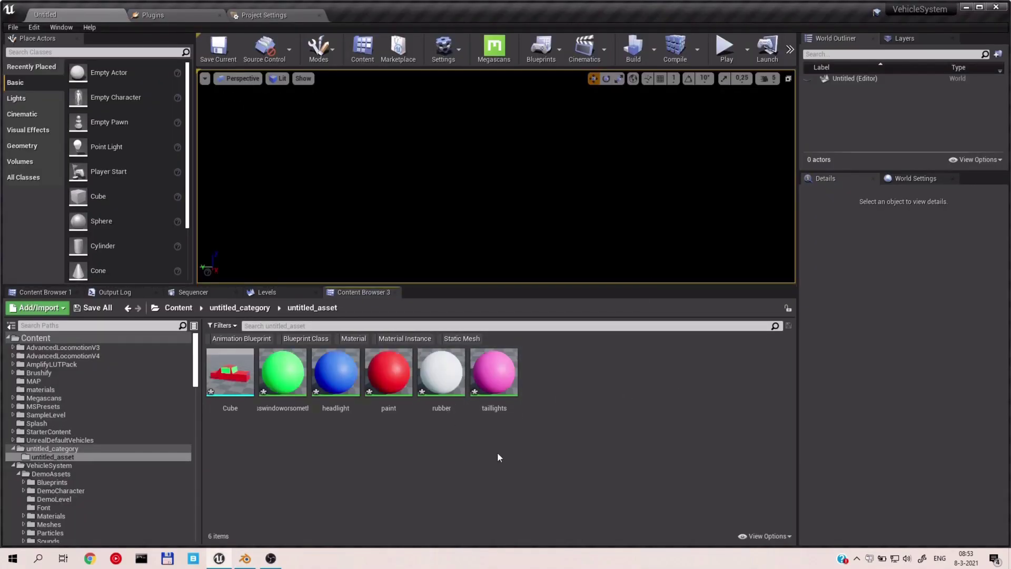
Step: Filter the Content folder by Level assets and open the DemoLevel_Simple level
click(179, 308)
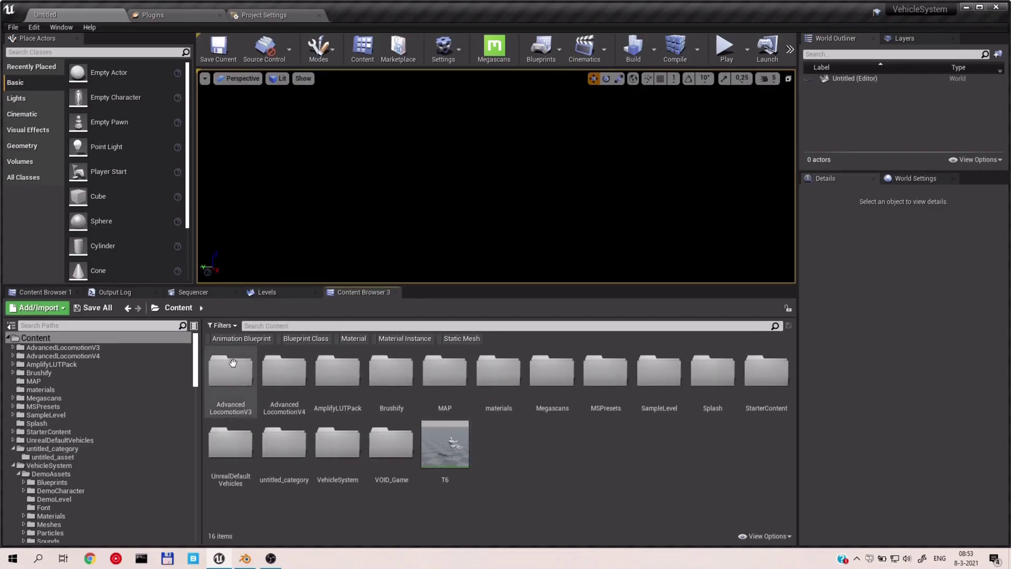
click(210, 322)
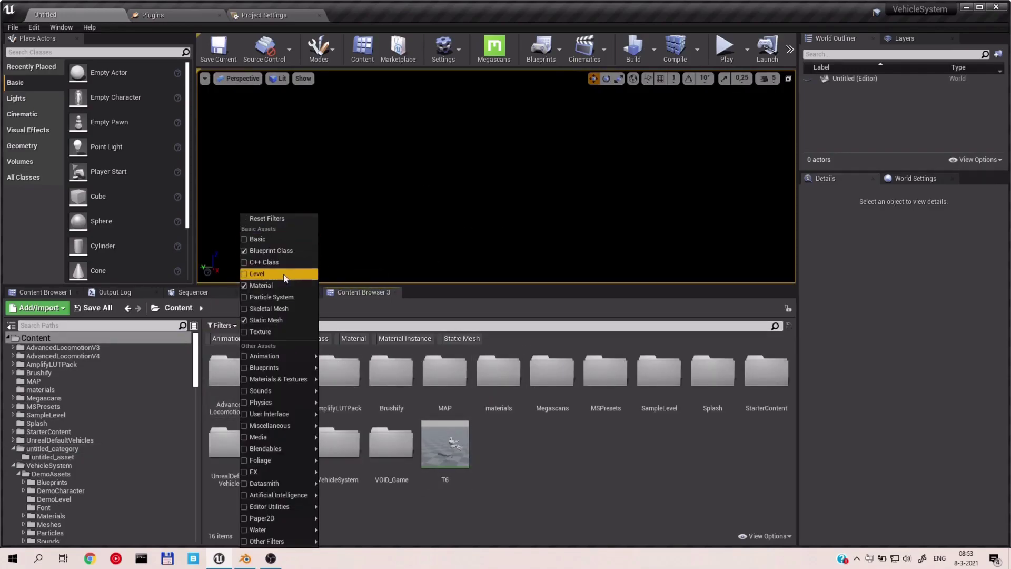
click(258, 272)
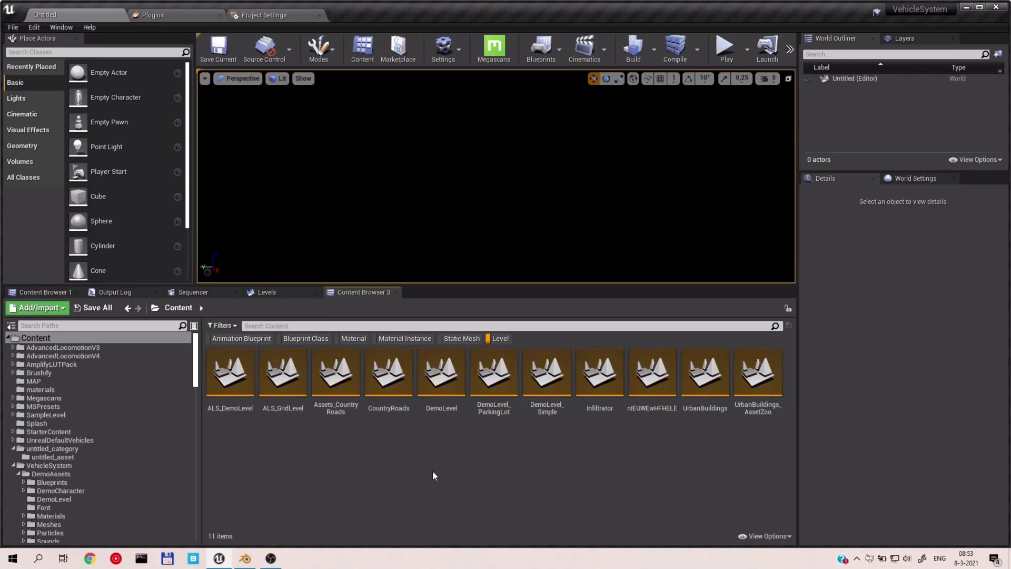
double_click(547, 374)
Step: Save all modified assets of the project
right_drag(497, 177, 562, 226)
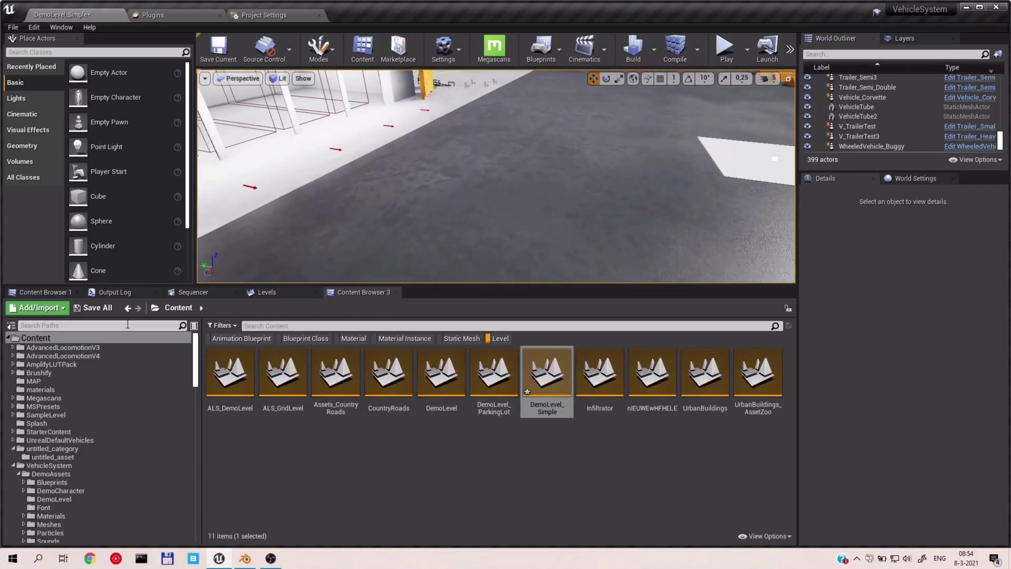
click(93, 308)
click(586, 379)
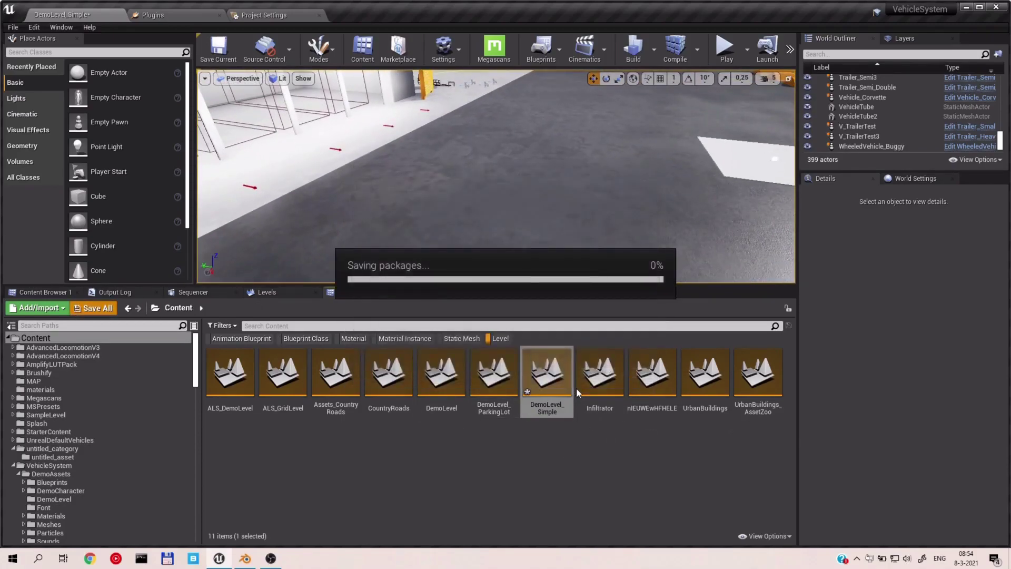
right_drag(384, 265, 569, 163)
right_drag(444, 183, 447, 192)
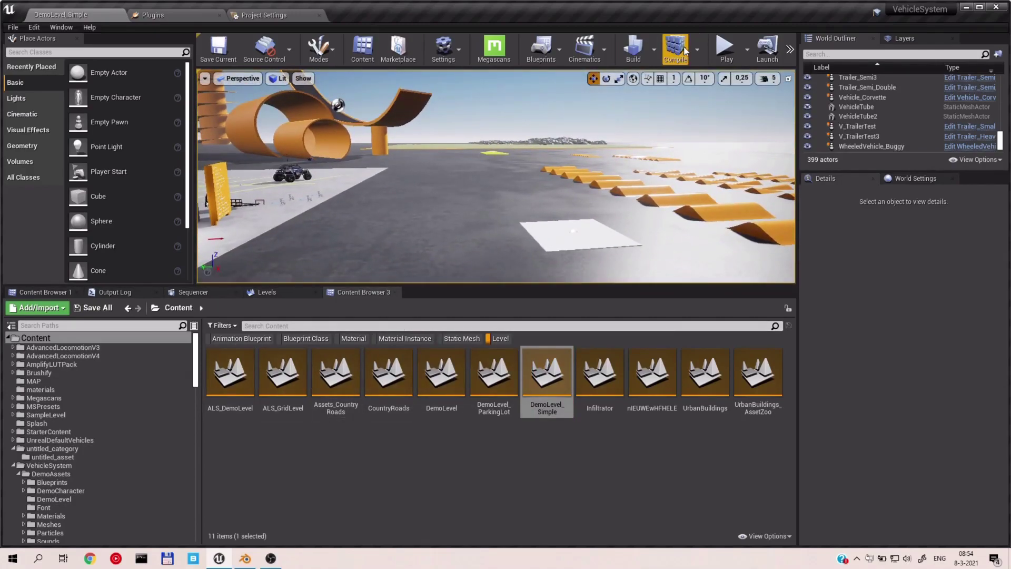
Step: Play the level in full screen and spawn a Hatchback from the in-game vehicle menu
click(725, 48)
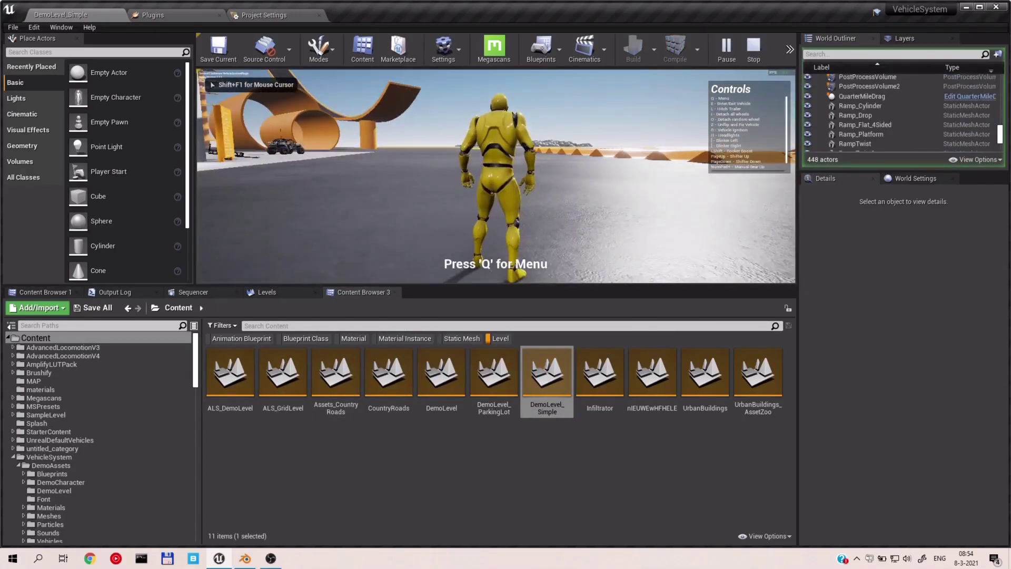
key(F11)
key(q)
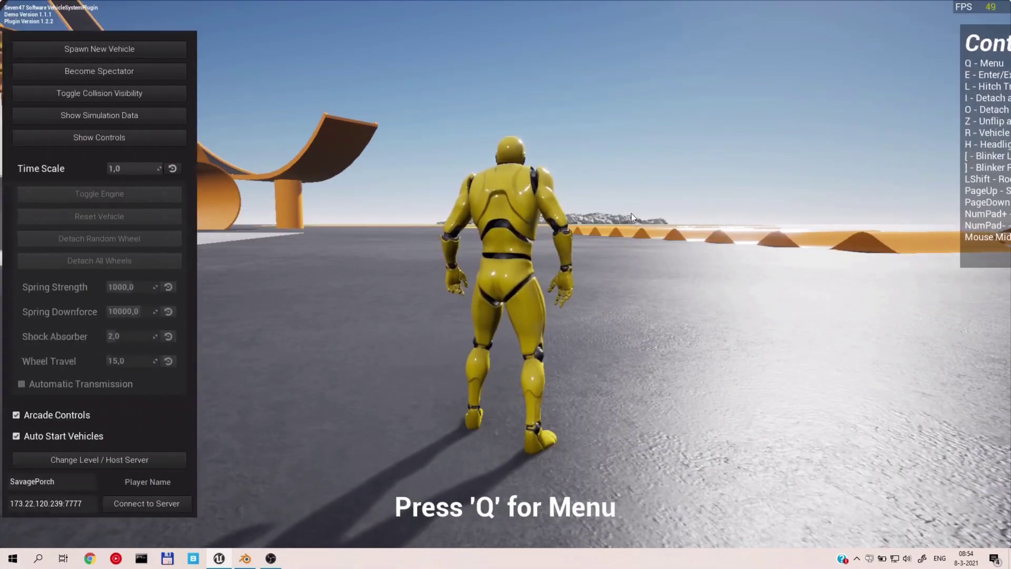
click(166, 55)
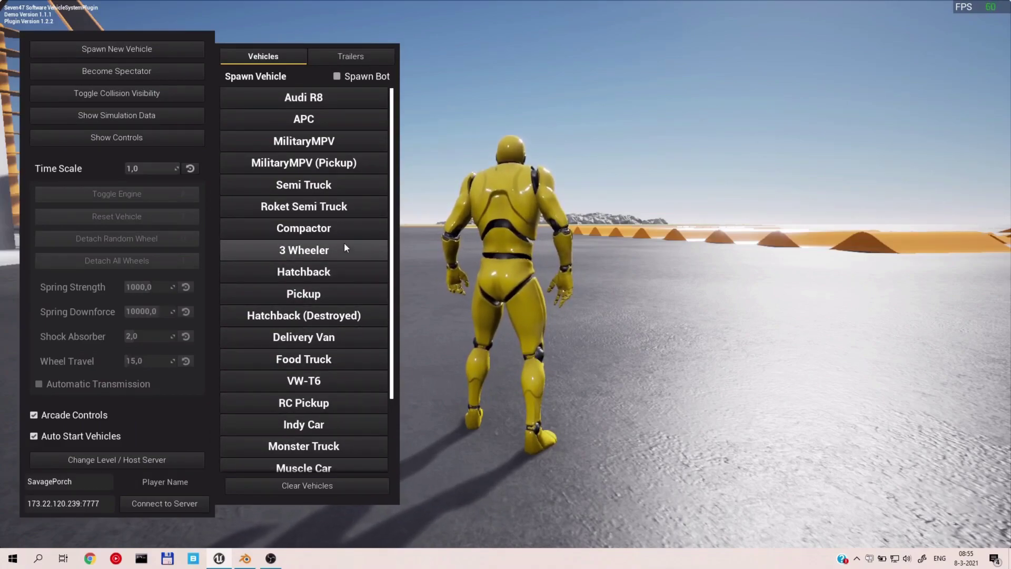
click(329, 278)
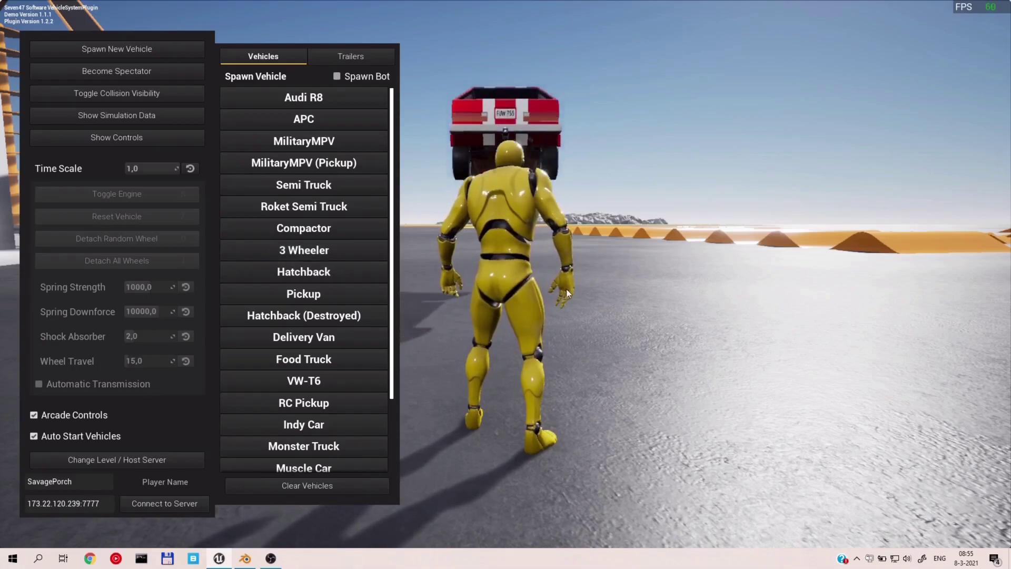
Step: Walk the character to the spawned hatchback, get in and drive it forward
key(w)
click(535, 355)
key(f)
key(w)
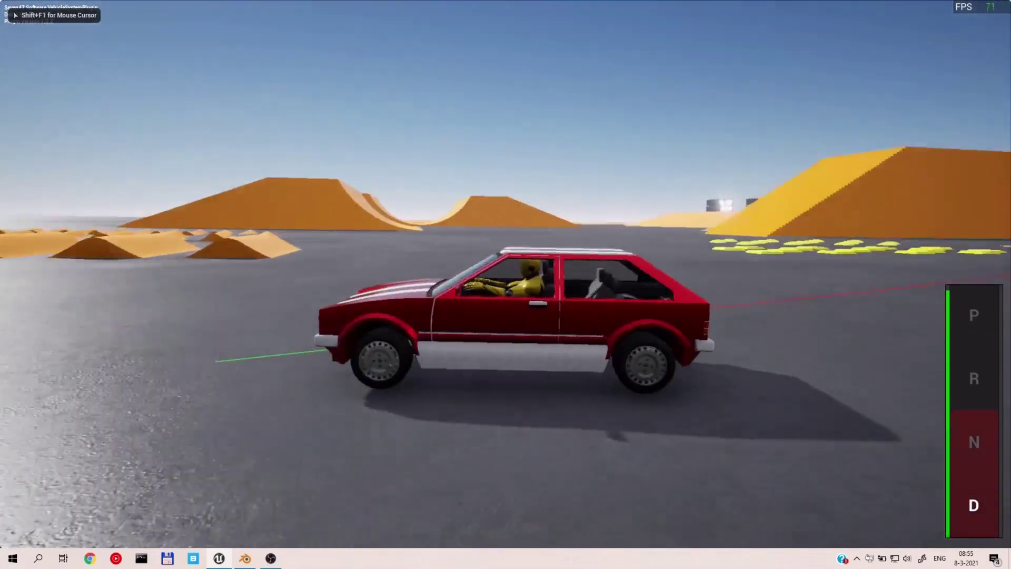
key(w)
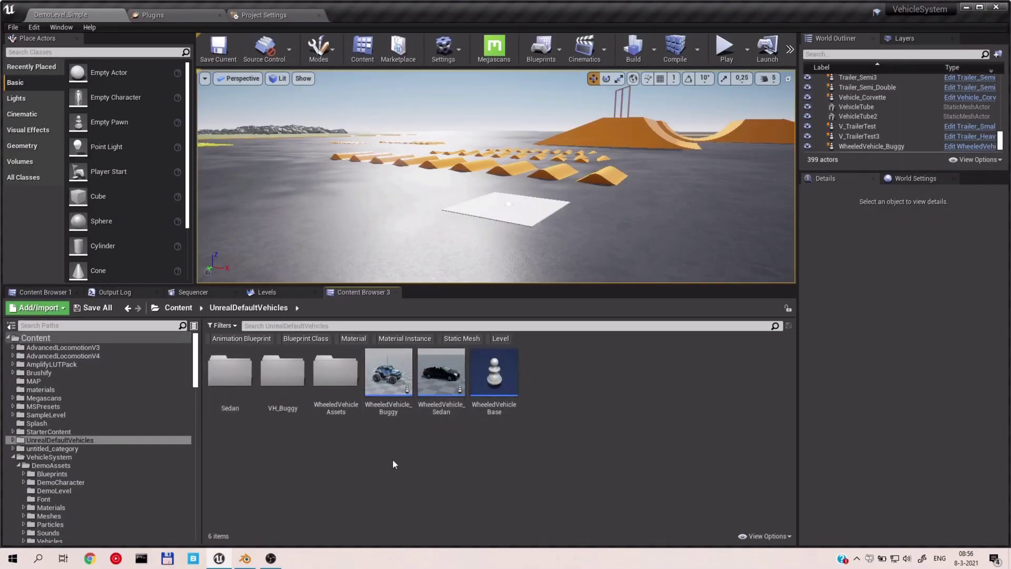
Step: Open the five imported car materials in the untitled_asset folder for editing together
key(alt+Left)
double_click(285, 461)
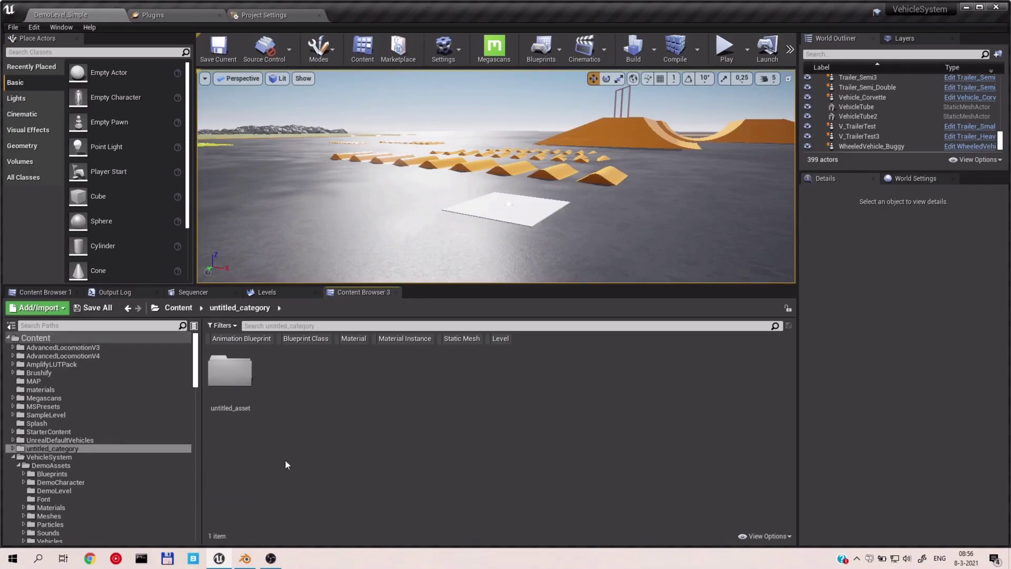
double_click(241, 370)
click(283, 372)
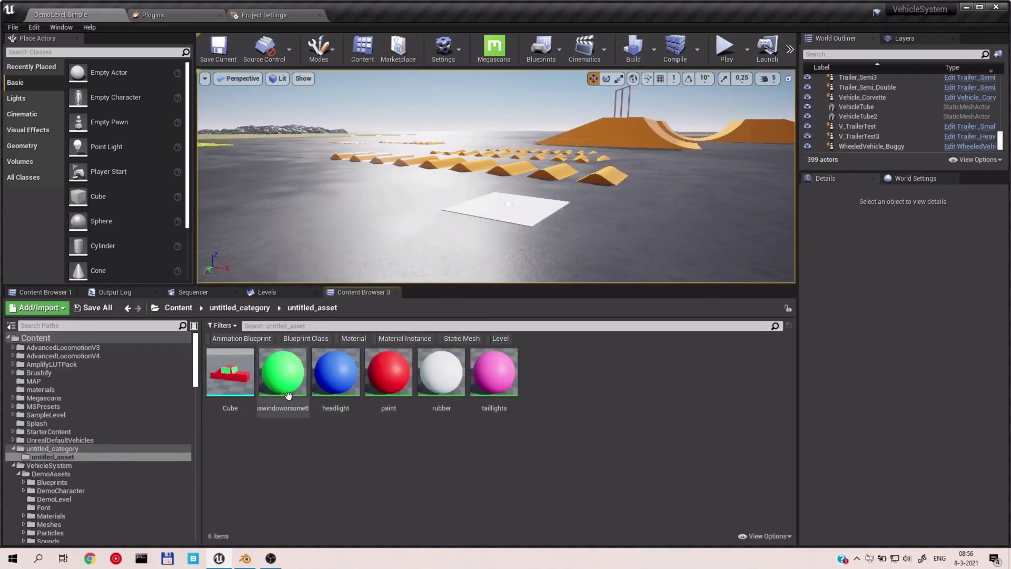
shift+click(478, 382)
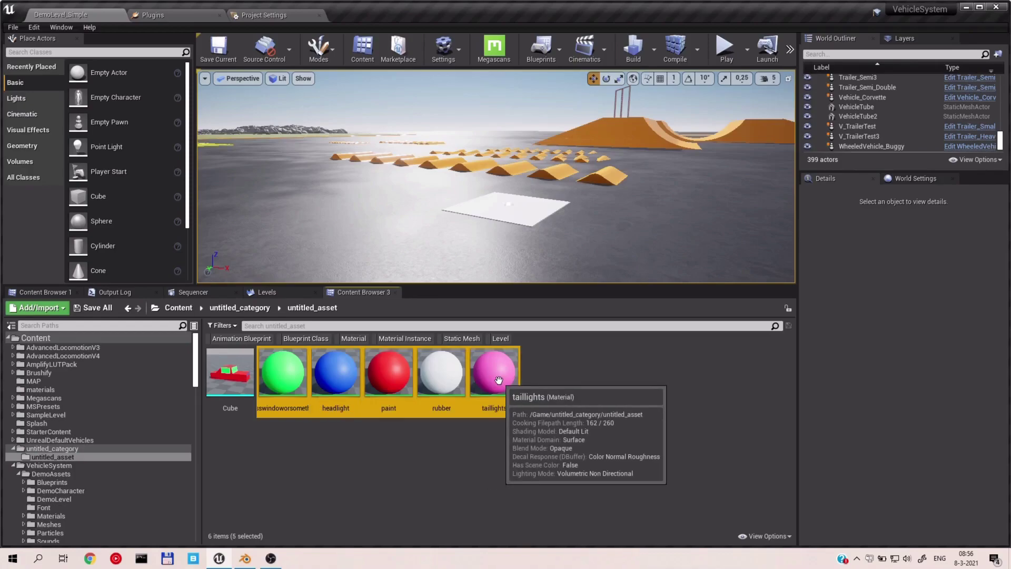
right_click(498, 377)
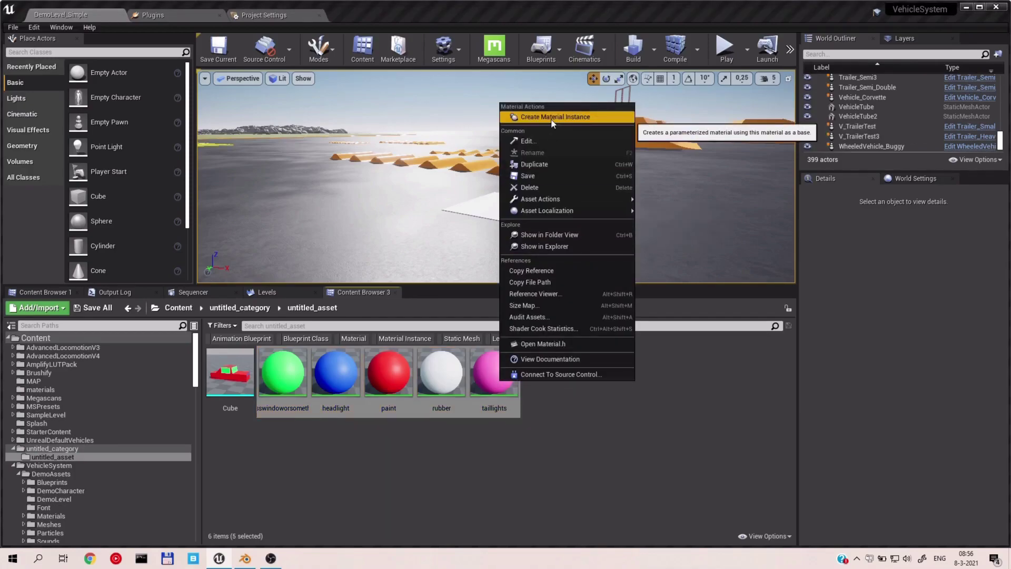
click(563, 143)
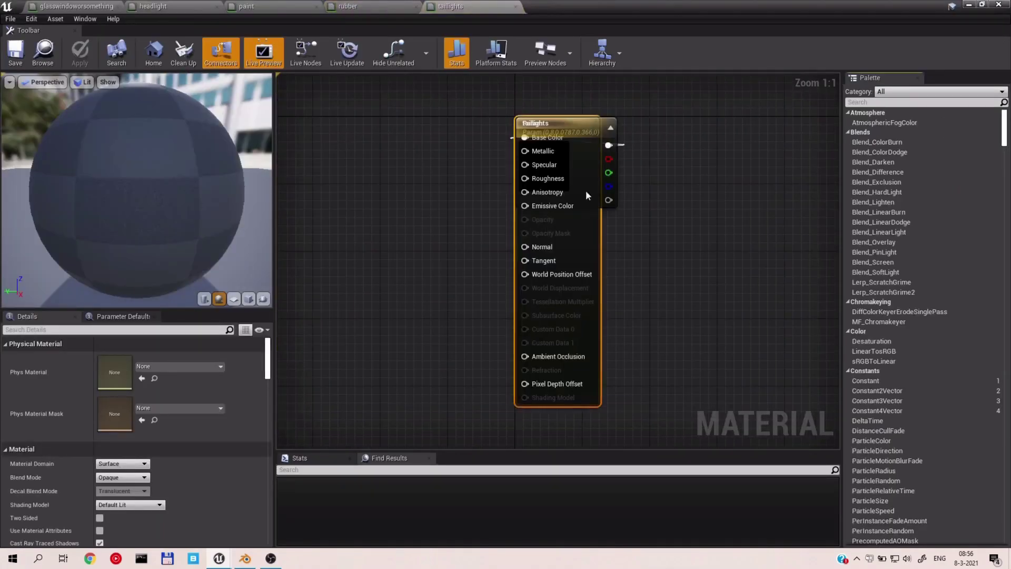
Step: Separate the two overlapping taillights nodes and set the colour parameter to bright red (1, 0.0303, 0)
drag(550, 185, 465, 175)
double_click(465, 176)
drag(619, 228, 596, 199)
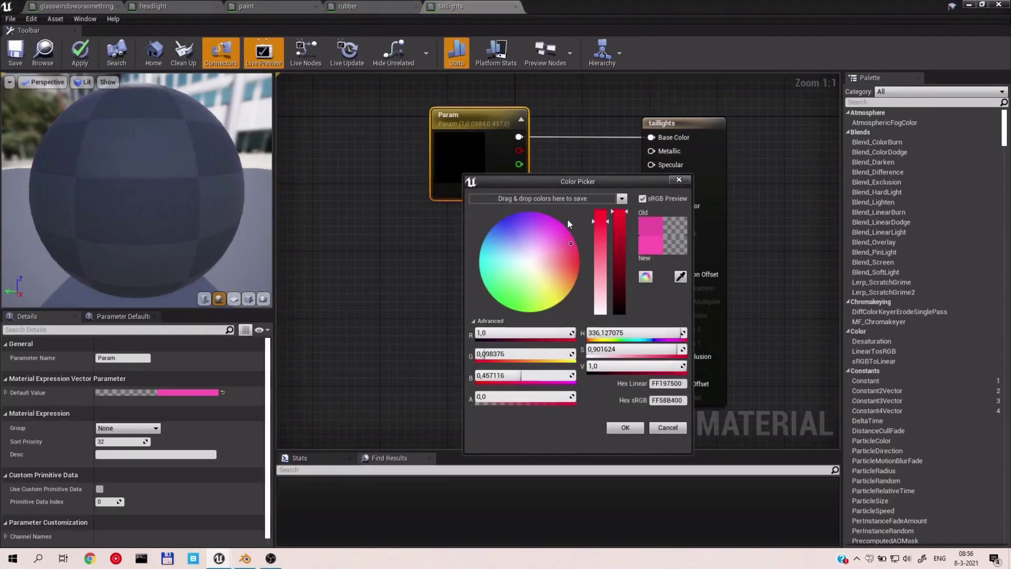
drag(592, 262, 592, 263)
click(630, 428)
Step: Add a constant, multiply it with the red colour parameter and feed the result into the taillights' Emissive Color
click(466, 273)
key(1)
click(473, 247)
drag(492, 267, 569, 238)
text(mul)
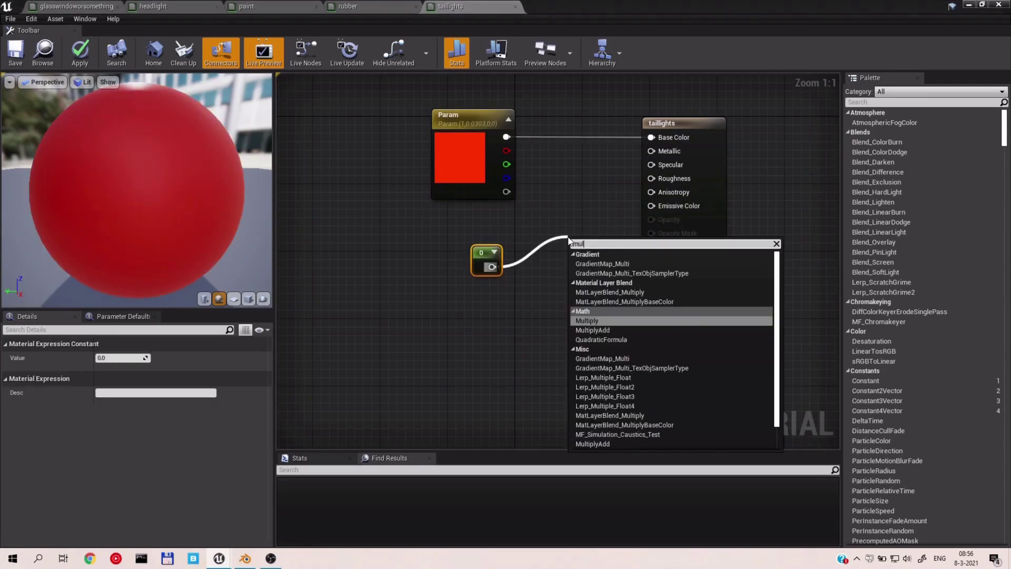
click(606, 320)
drag(506, 138, 652, 206)
Step: Set the taillights' emissive multiplier constant to 4, place it above the Multiply node and apply the material
drag(473, 273, 575, 237)
text(4)
key(Return)
click(80, 53)
right_drag(553, 345, 487, 335)
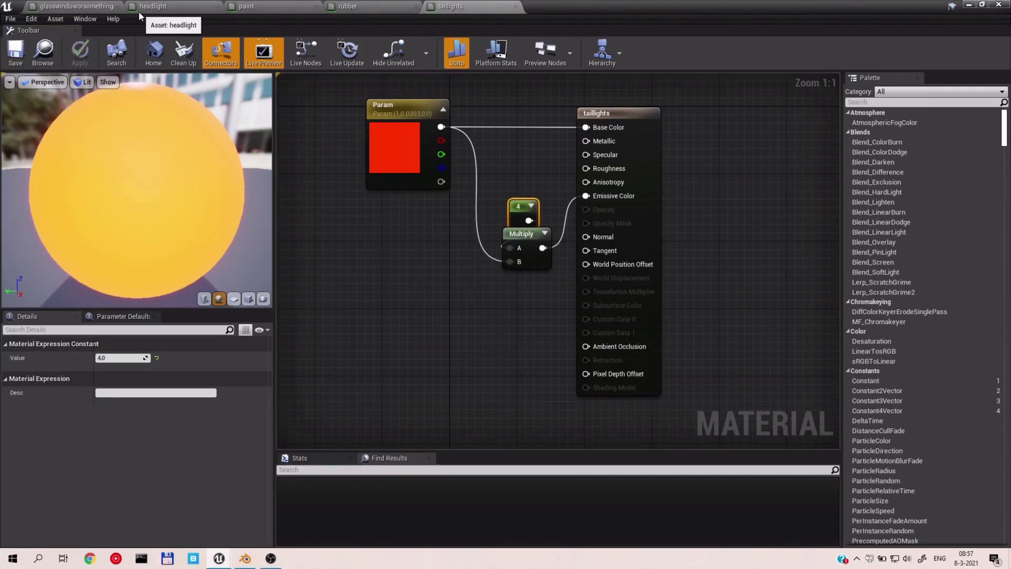
Step: Bring up the headlight material, spread out its nodes and set the colour parameter to off-white (0.8, 0.717, 0.79)
click(118, 7)
click(75, 7)
drag(580, 232, 748, 233)
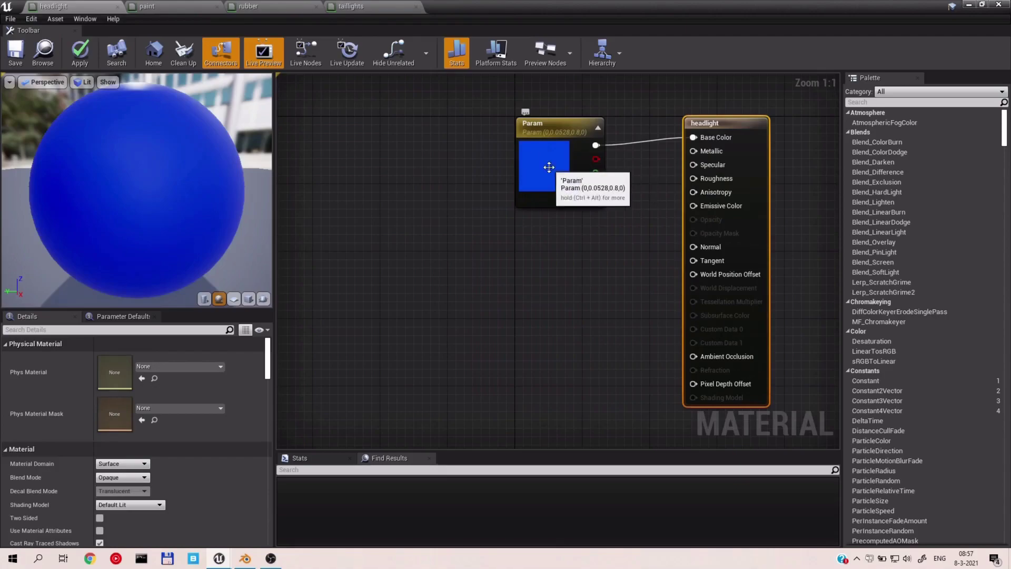
double_click(549, 167)
click(621, 254)
click(714, 422)
Step: Connect one new constant to the headlight's Metallic and another to its Roughness, and set the Metallic constant to 0.9
key(1)
click(533, 257)
drag(550, 274, 694, 151)
key(1)
click(554, 325)
drag(569, 343, 693, 179)
click(538, 269)
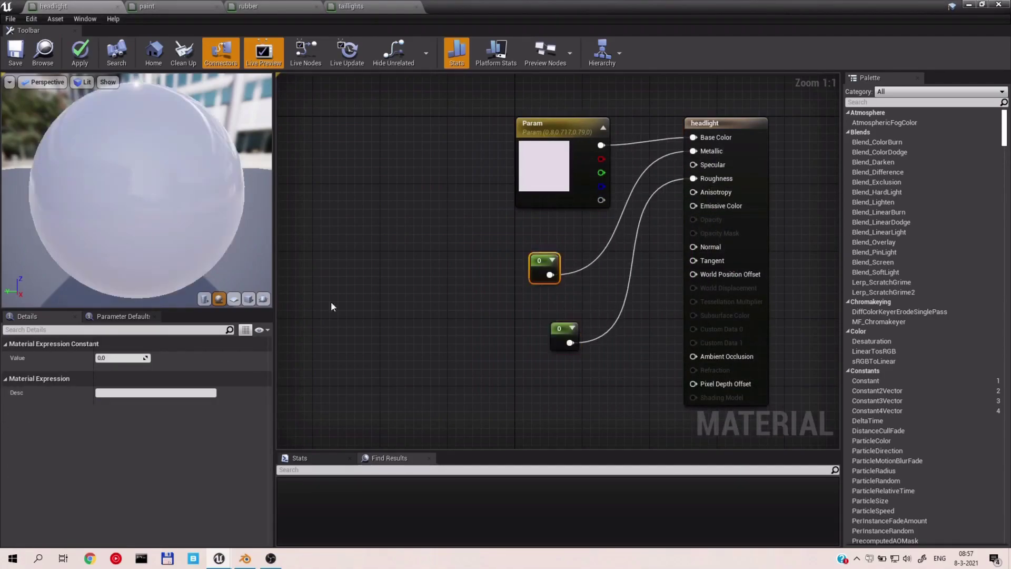
text(0.9)
key(Return)
Step: Set the headlight's Roughness constant to 0.1
drag(559, 336, 533, 325)
click(122, 359)
text(0.1)
key(Return)
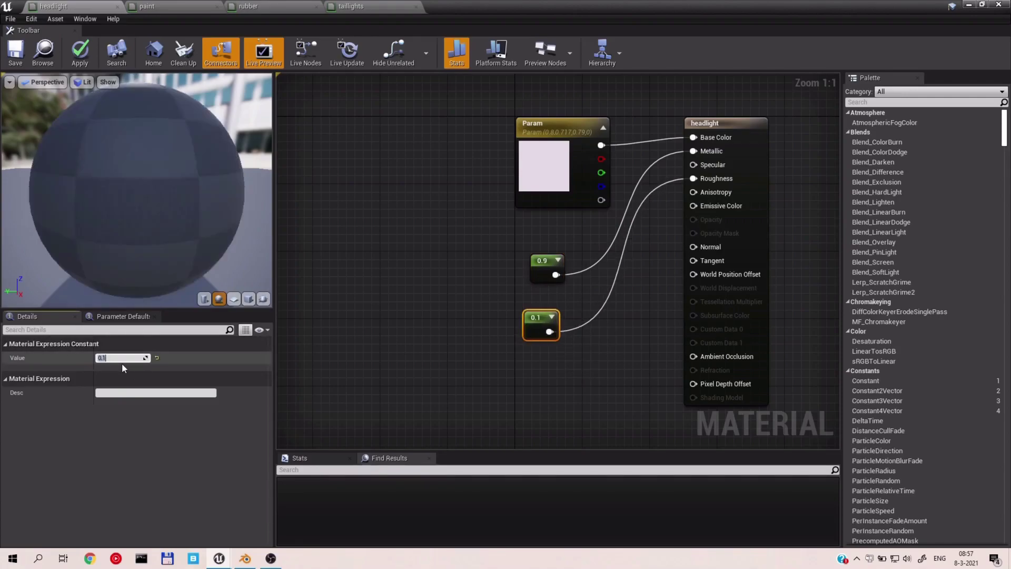
Step: Tidy the headlight's input nodes further from the material node, set the Roughness constant to 0.2 and save
click(457, 314)
mouse_move(174, 210)
mouse_down()
mouse_move(221, 205)
mouse_move(182, 218)
mouse_up()
drag(541, 185, 473, 168)
drag(538, 279, 488, 243)
drag(530, 339, 496, 292)
click(121, 358)
text(0.2)
key(Return)
click(15, 54)
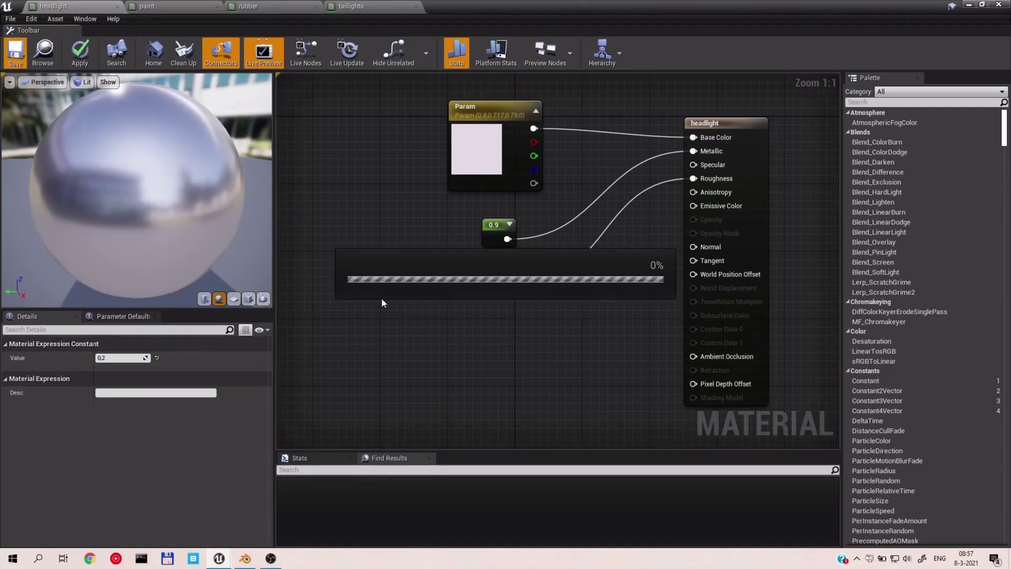
Step: Multiply a new constant with the headlight's colour parameter and feed the result into Emissive Color
click(547, 320)
key(1)
click(546, 321)
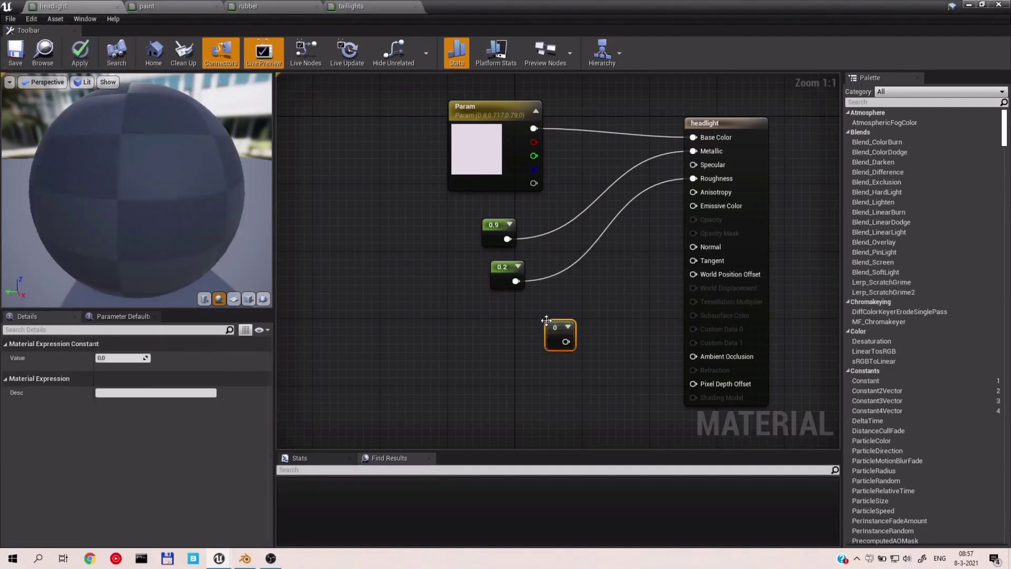
drag(565, 342, 609, 301)
text(mul)
click(628, 384)
drag(552, 342, 628, 292)
drag(534, 128, 693, 206)
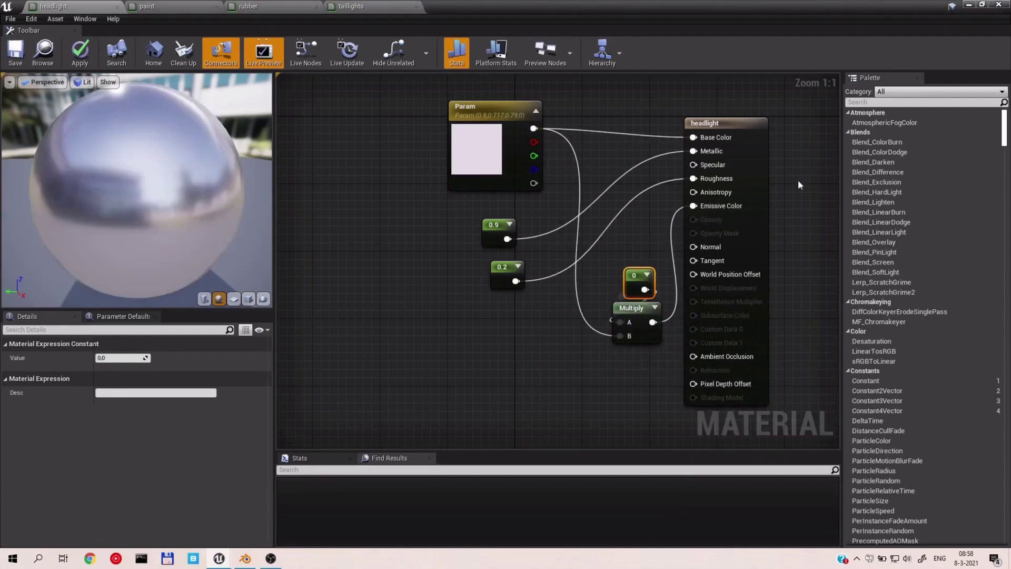
Step: Set the headlight's emissive multiplier constant to 4 and save the material
click(135, 362)
text(4)
key(Return)
click(19, 57)
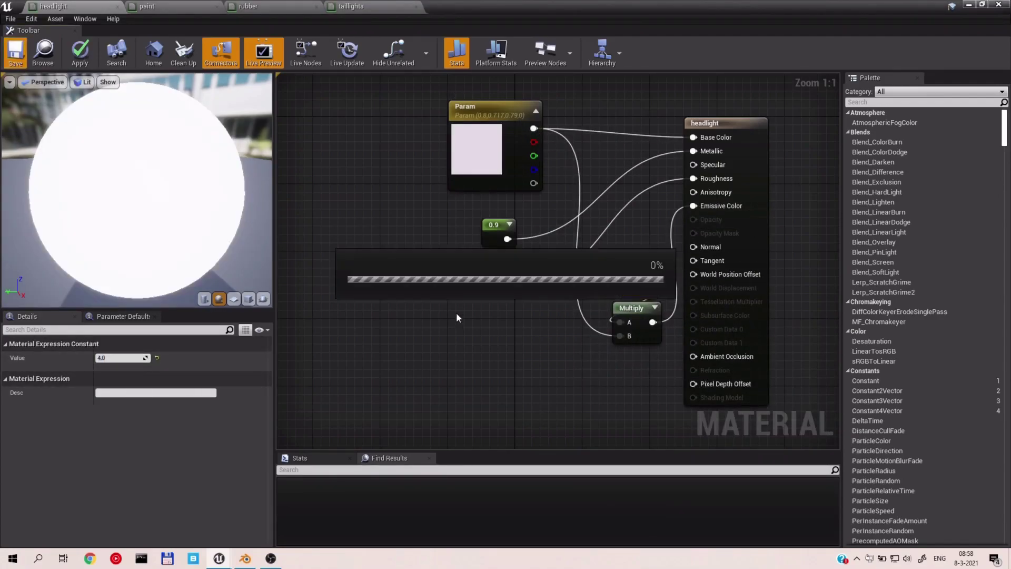
Step: Close the headlight material, connect a 0.9 constant to the paint material's Metallic input, then save and close it
click(117, 6)
drag(548, 123, 649, 107)
click(492, 294)
key(1)
click(501, 249)
click(128, 358)
text(0.9)
key(Return)
drag(525, 269, 626, 135)
drag(561, 127, 477, 109)
click(16, 50)
click(120, 6)
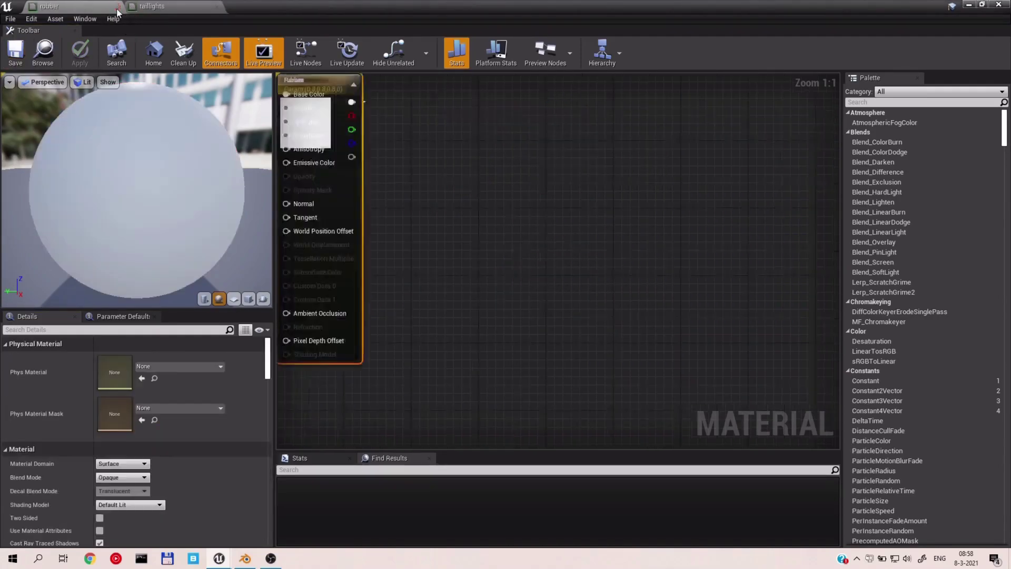
Step: Set the rubber material's colour to a near-black grey of about 0.026, save it and close the remaining material editors
drag(553, 126, 730, 151)
double_click(554, 162)
mouse_move(716, 295)
mouse_down()
mouse_move(716, 256)
mouse_move(713, 305)
mouse_up()
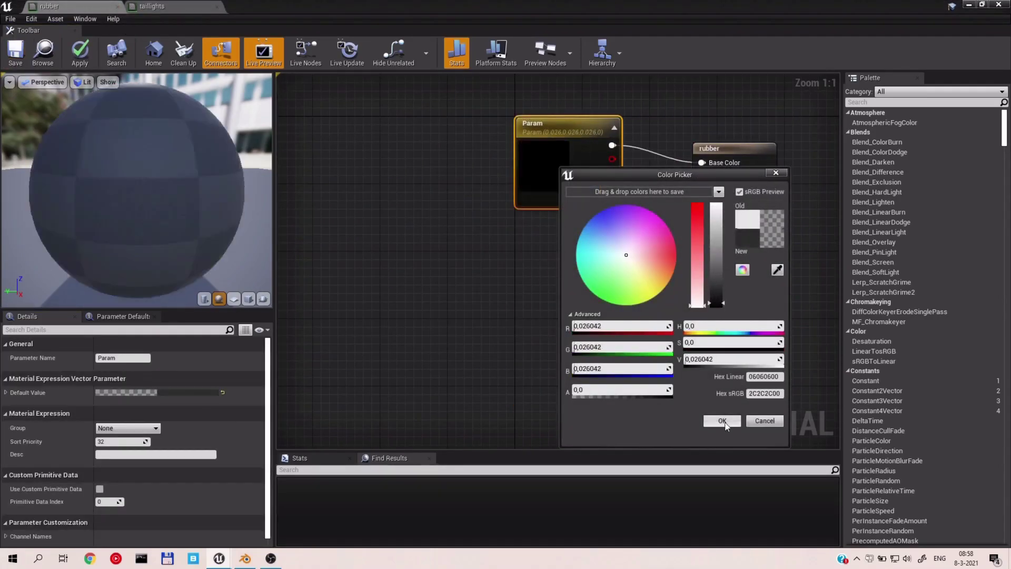
click(722, 422)
click(602, 292)
click(20, 55)
drag(155, 269, 181, 99)
click(118, 7)
click(118, 6)
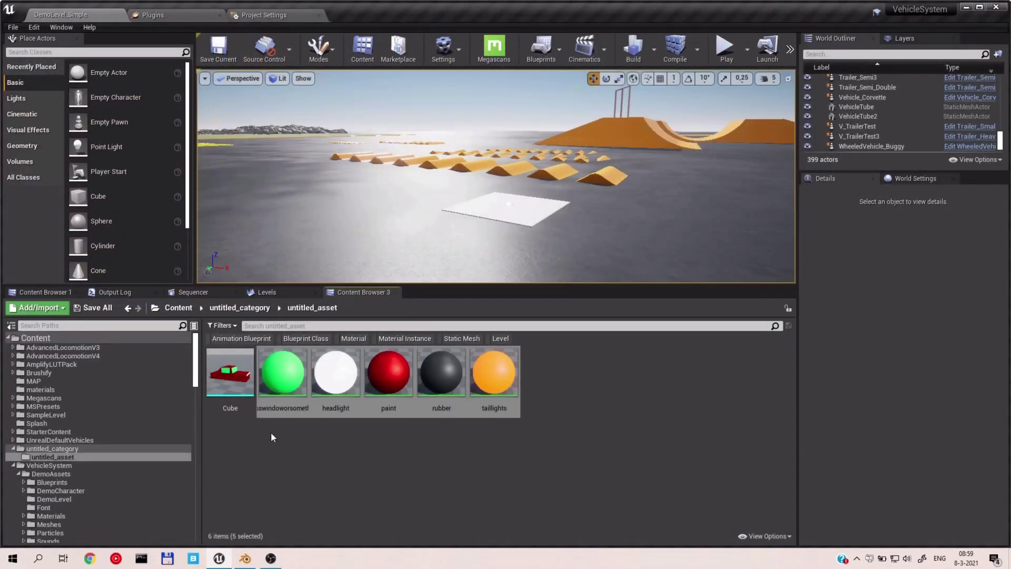
Step: Open the glasswindoworsomething material and set its colour parameter to a dark grey (0.0479, 0.0521, 0.0469)
double_click(280, 371)
drag(553, 125, 721, 117)
double_click(546, 167)
click(610, 261)
drag(701, 289, 701, 302)
click(711, 423)
click(586, 287)
Step: Connect a constant of 0 to the glass material's Roughness, then save and close the material
key(1)
click(555, 254)
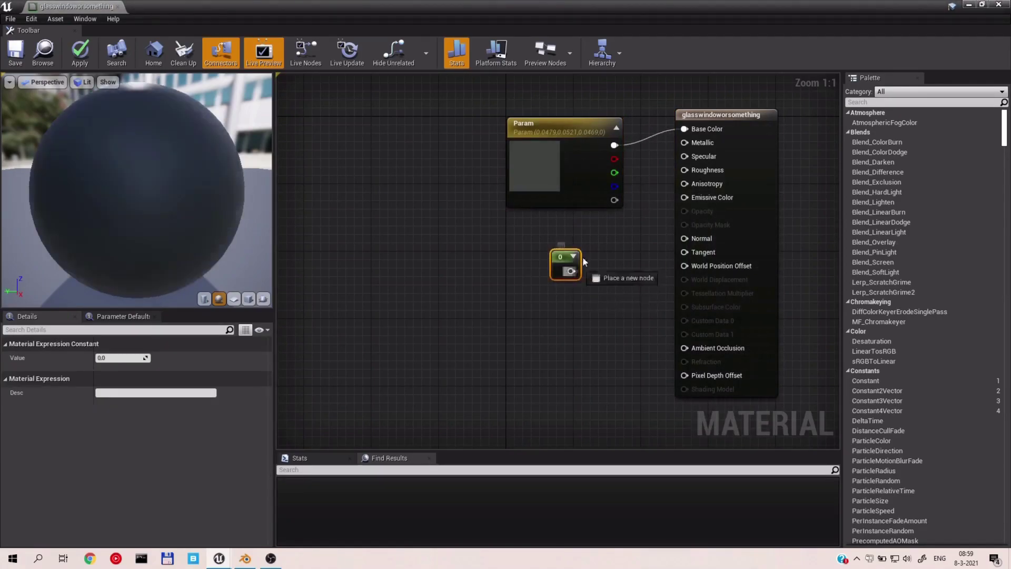
drag(688, 174, 685, 170)
click(15, 53)
click(117, 7)
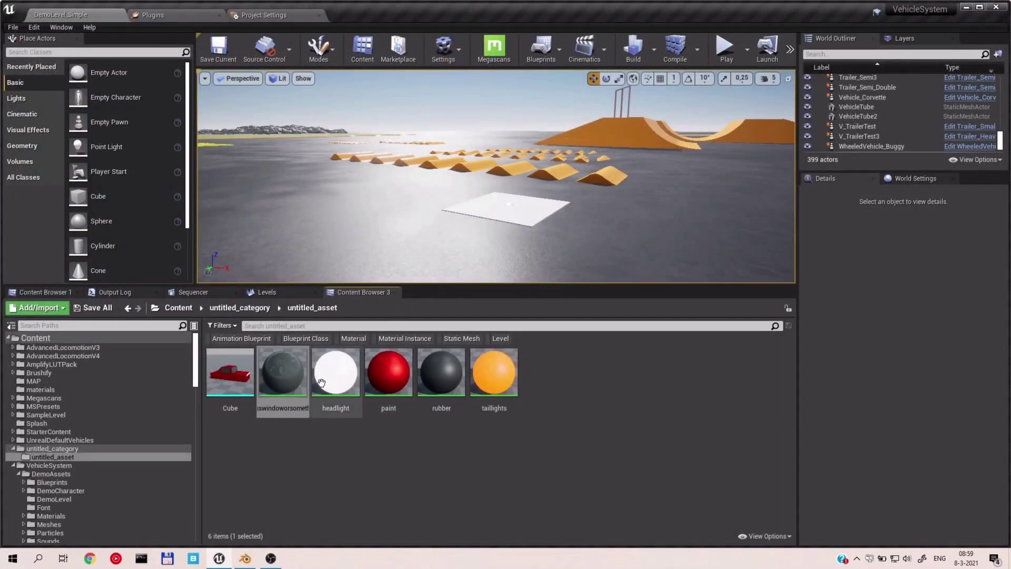
Step: Place the Cube car mesh from the untitled_asset folder on the ground of the demo level
drag(231, 380, 351, 210)
key(w)
right_drag(350, 211, 182, 211)
key(w)
key(d)
key(d)
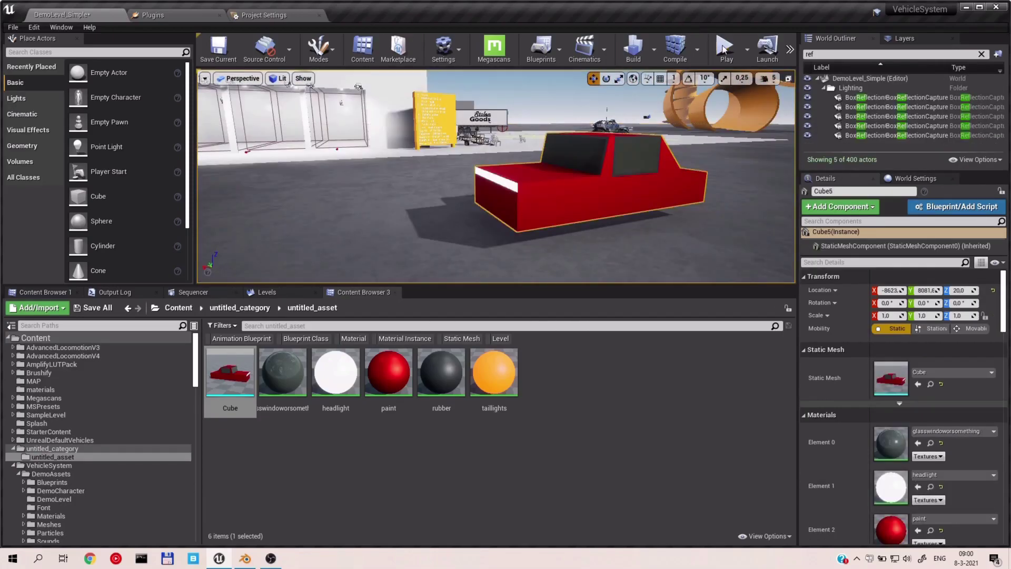
Step: Play the level, run and jump the character against the placed car to test its collision, and stop playing
click(724, 48)
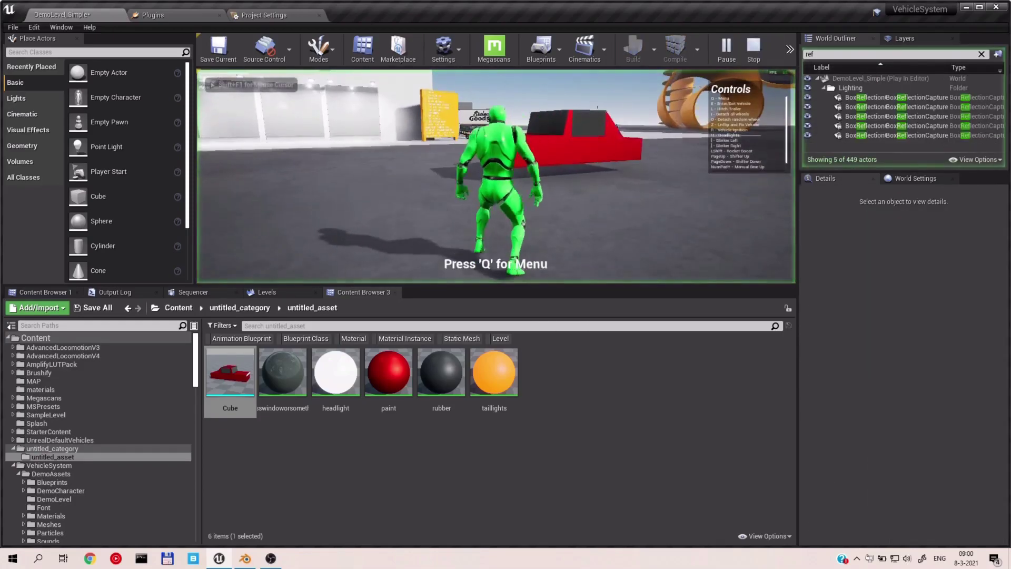
key(w)
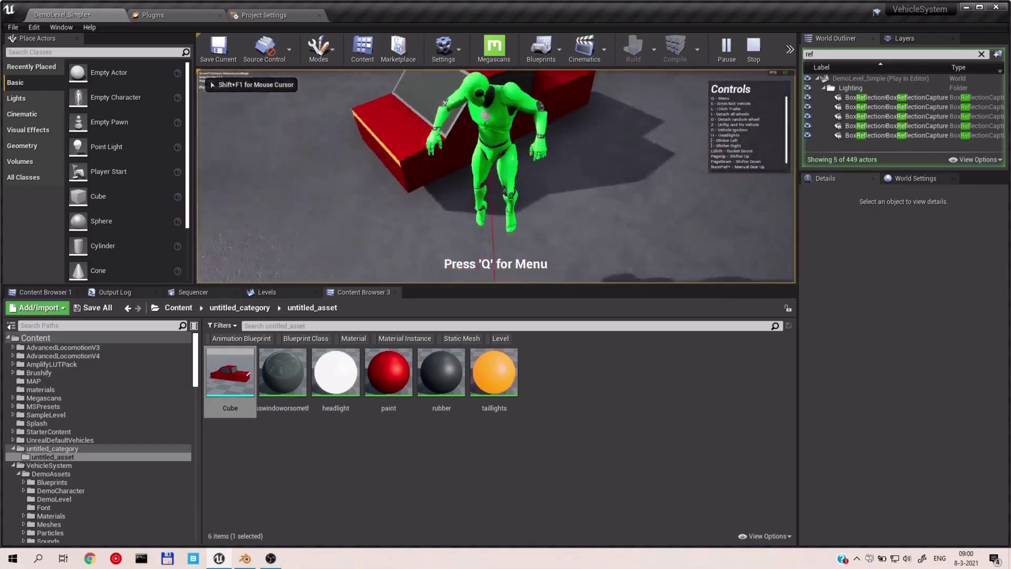
key(space)
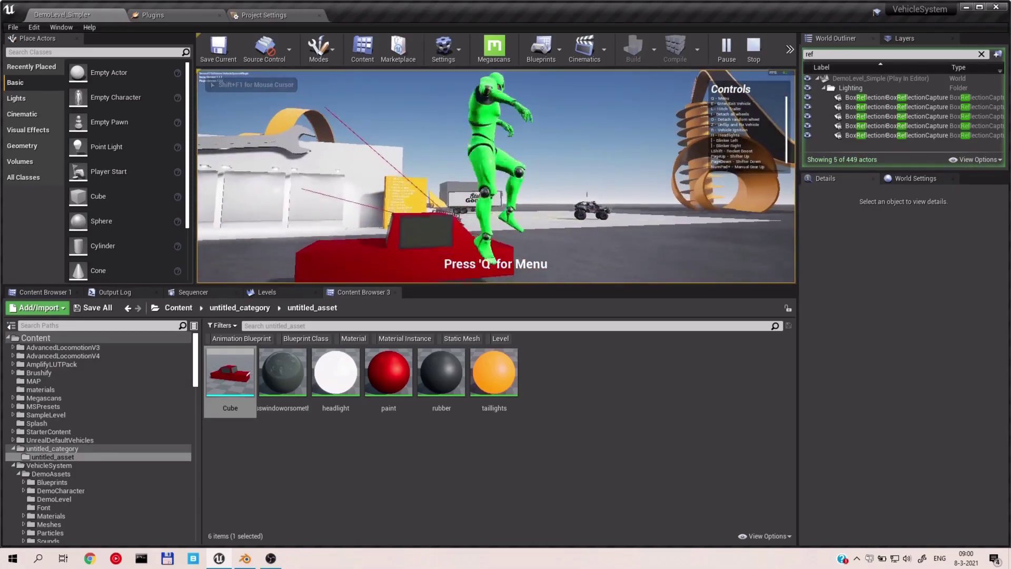
key(shift+F1)
key(Escape)
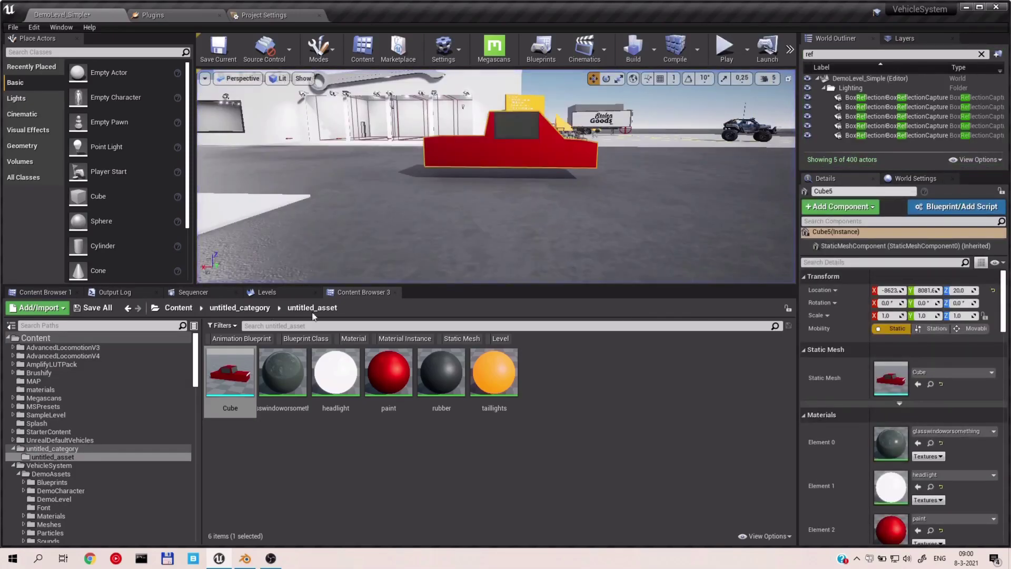
Step: Open the Cube car mesh, add a box simplified collision around it and save the mesh
double_click(230, 372)
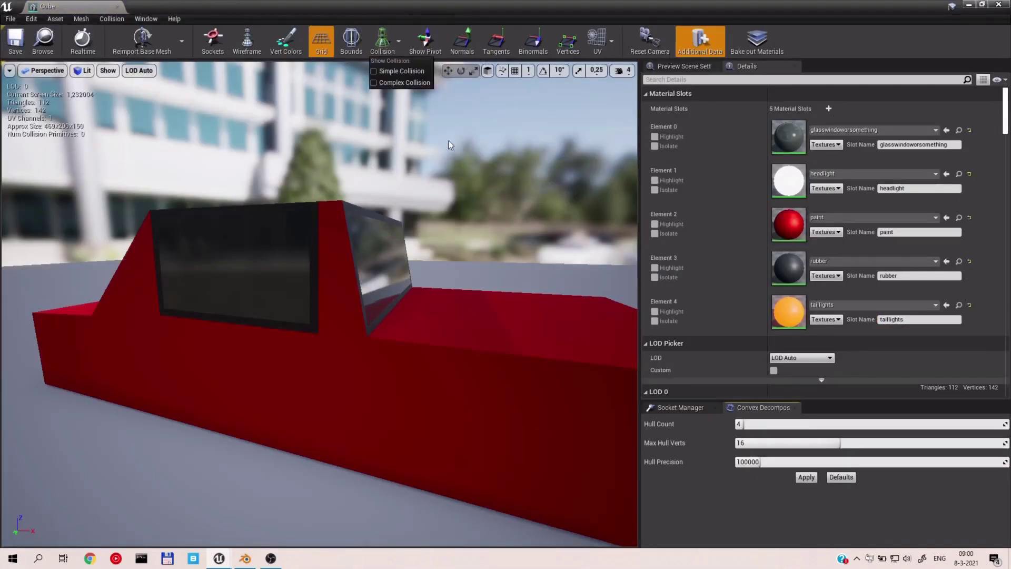
click(412, 72)
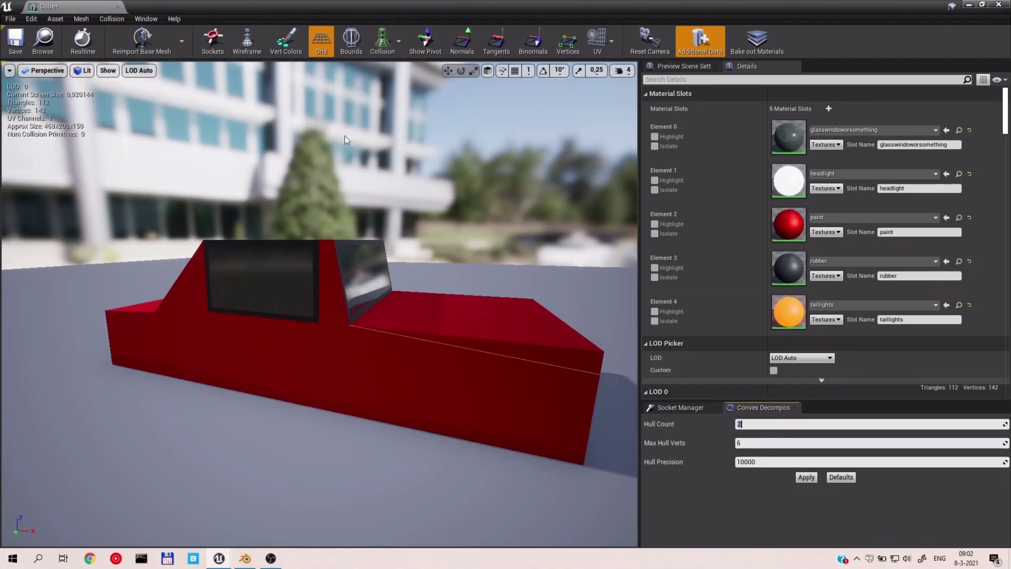
click(110, 19)
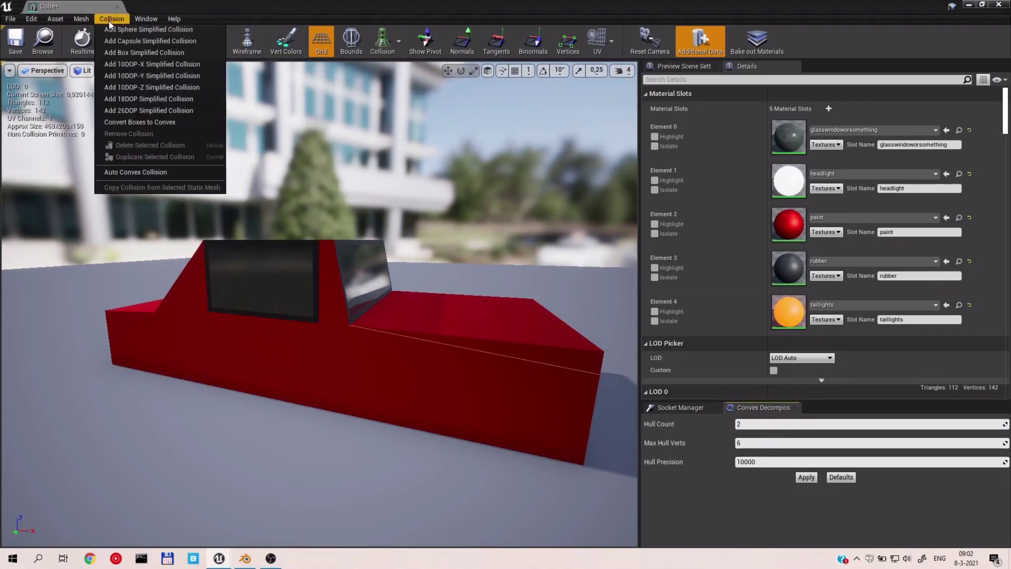
click(138, 64)
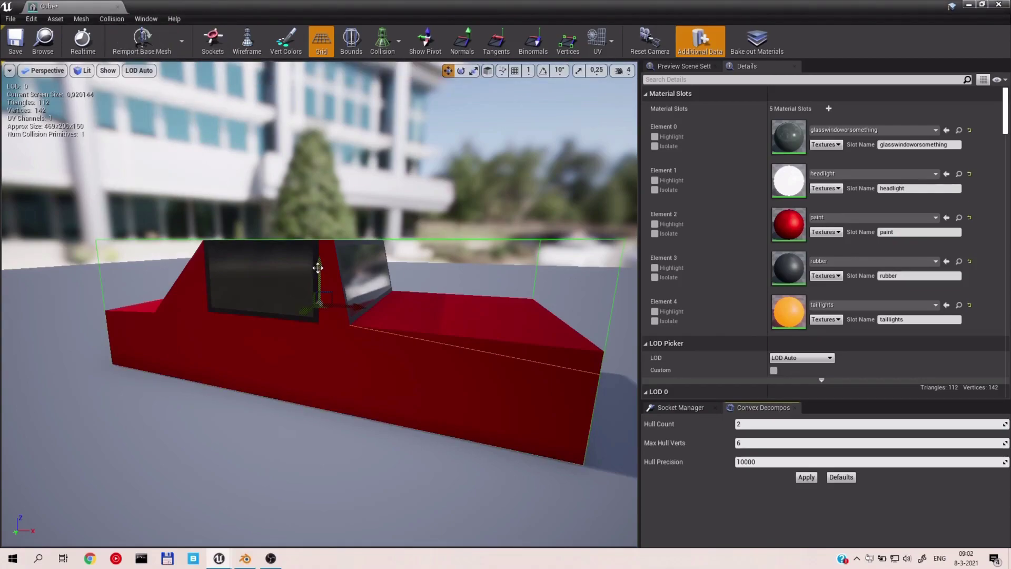
scroll(369, 250, down, 5)
middle_drag(378, 275, 354, 278)
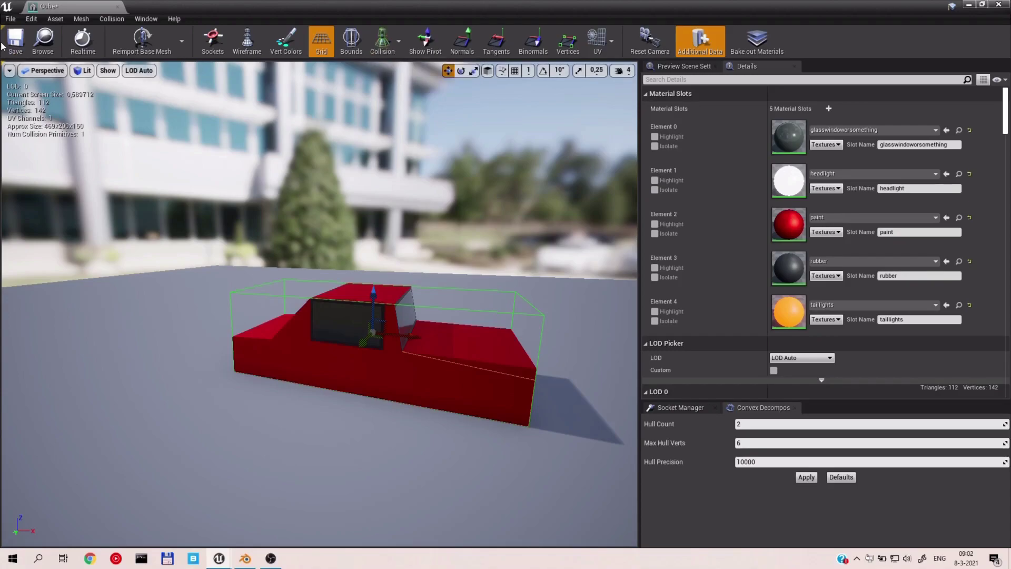
click(16, 53)
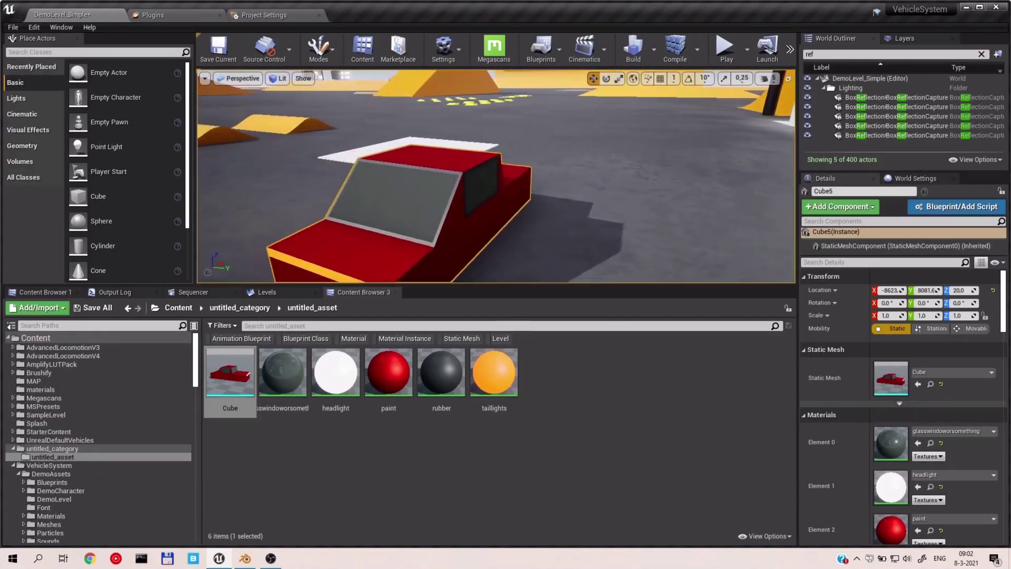
Step: Switch to Blender with the car model, delete the car body and undo the deletion
right_drag(496, 176, 416, 143)
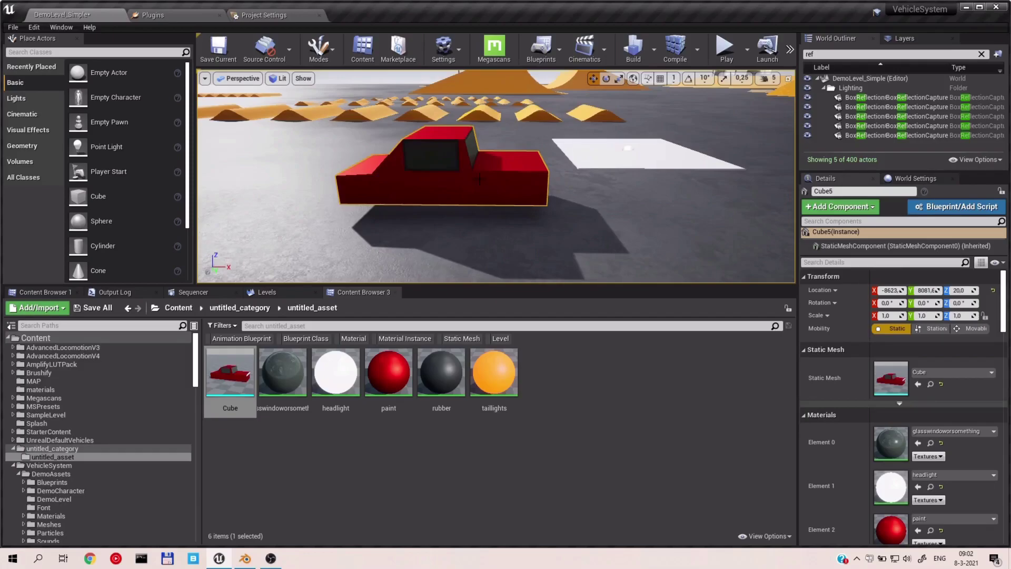
key(alt+Tab)
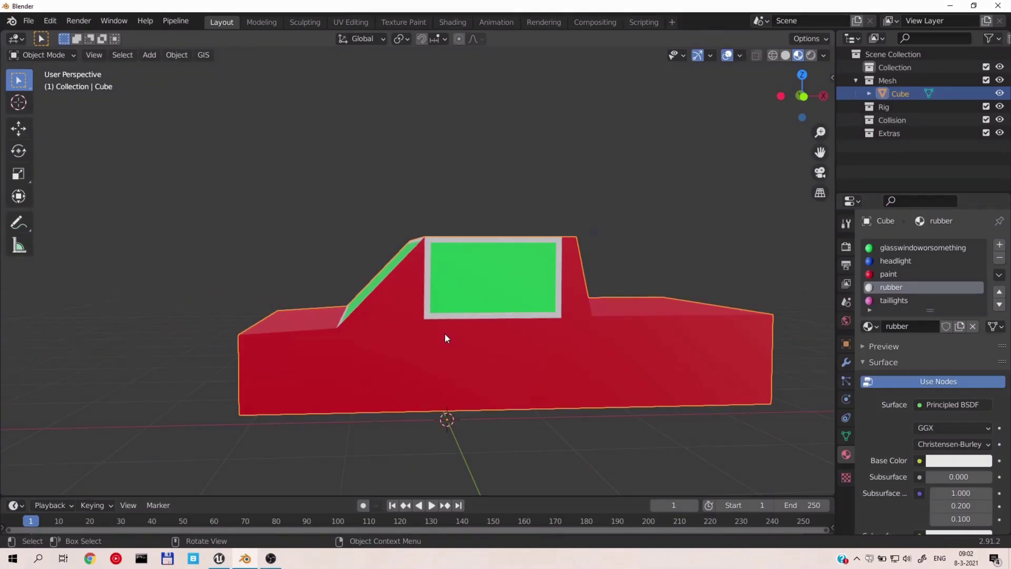
key(Delete)
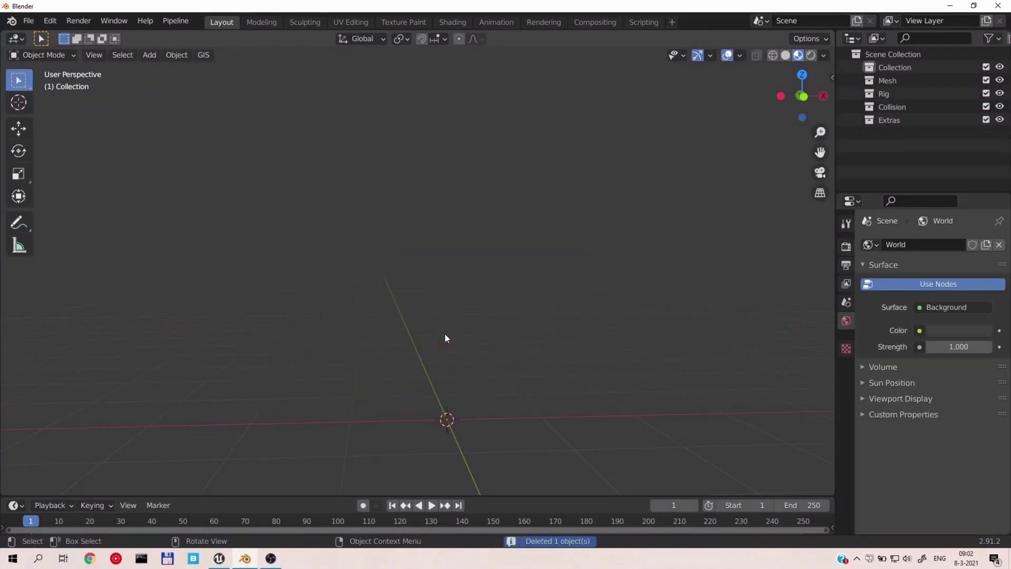
key(ctrl+z)
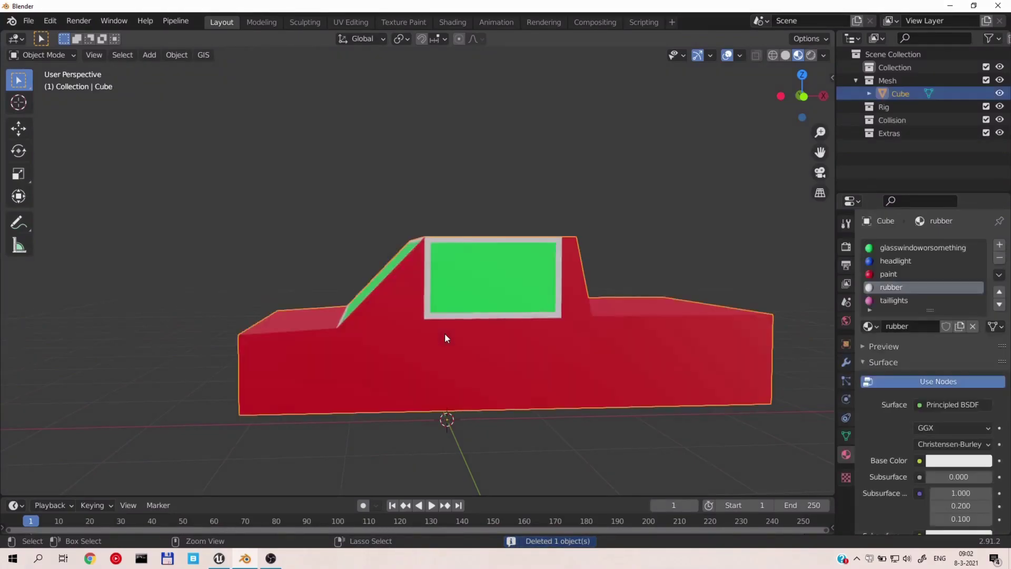
Step: Save the car scene to the Desktop under the new file name thisveryUglycarforpatreon
key(ctrl+shift+s)
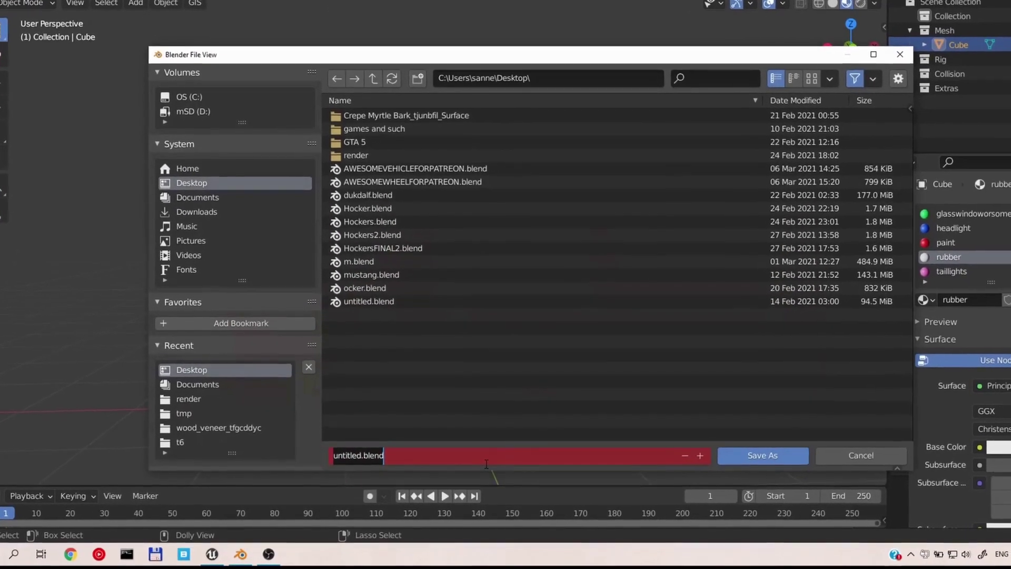
text(thisver)
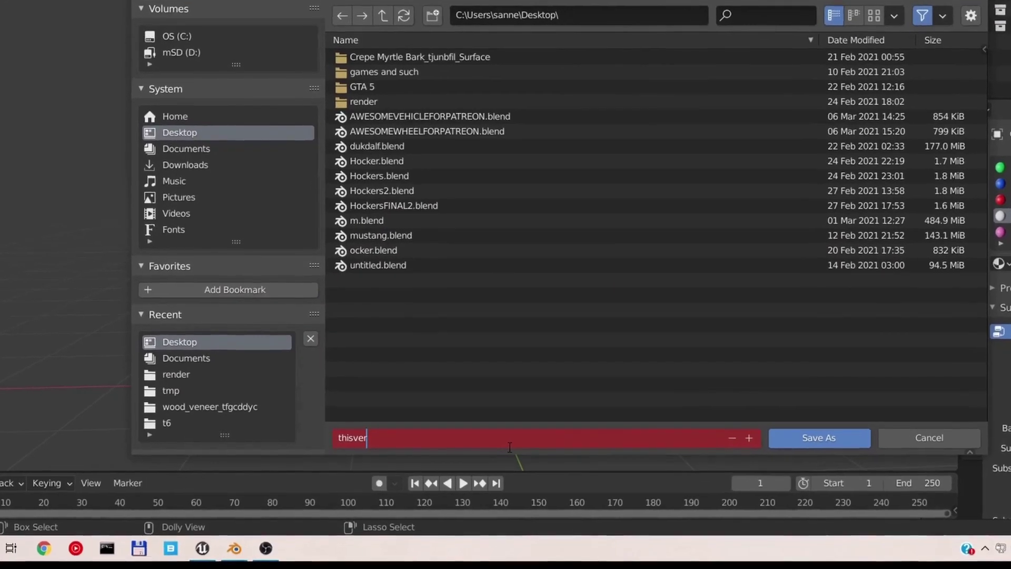
text(y)
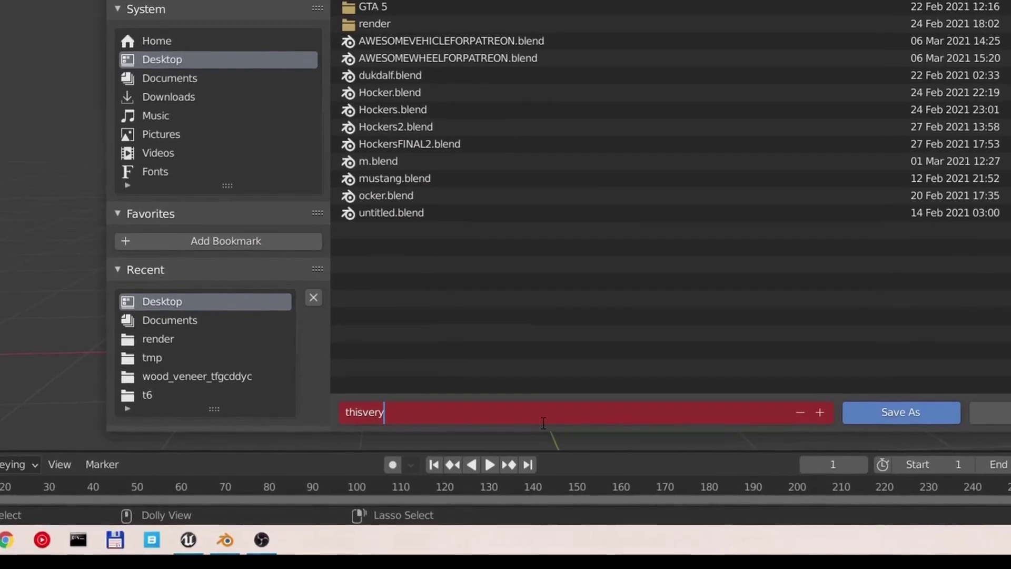
text(Uglycar)
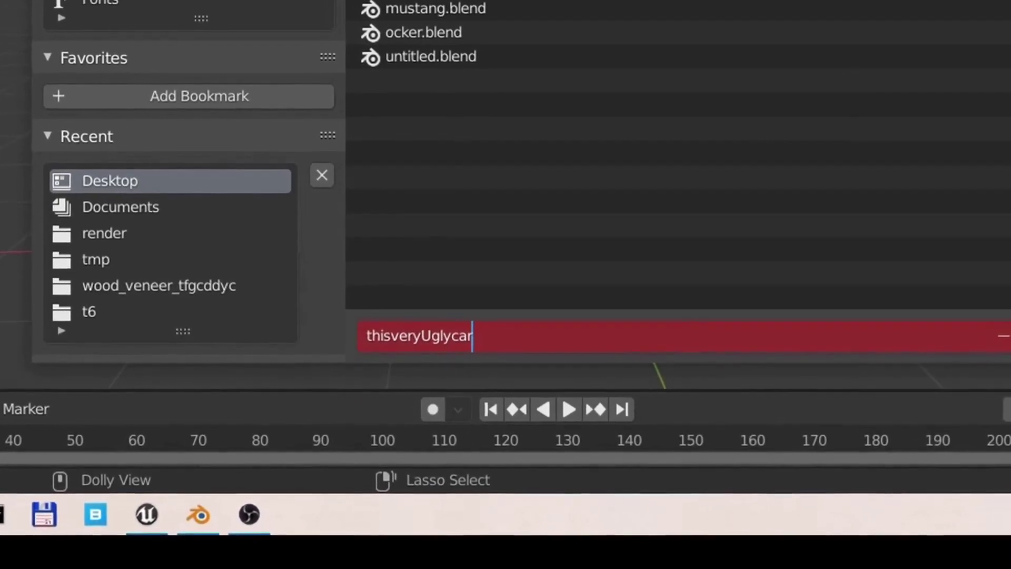
text(forpa)
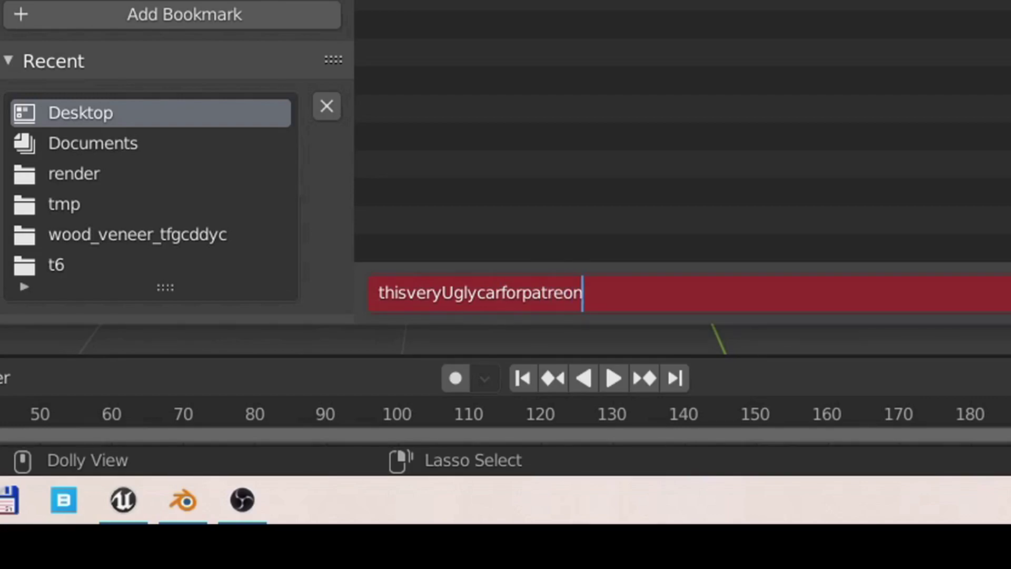
text(treon)
key(Return)
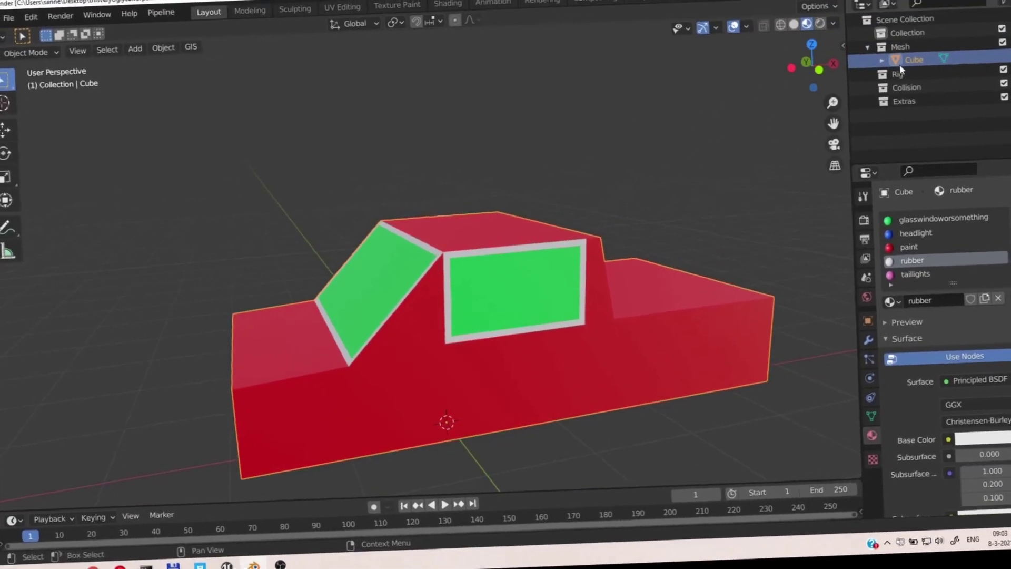
Step: Delete the car body from the scene and add a cylinder mesh at the origin
key(Delete)
key(shift+a)
mouse_move(406, 288)
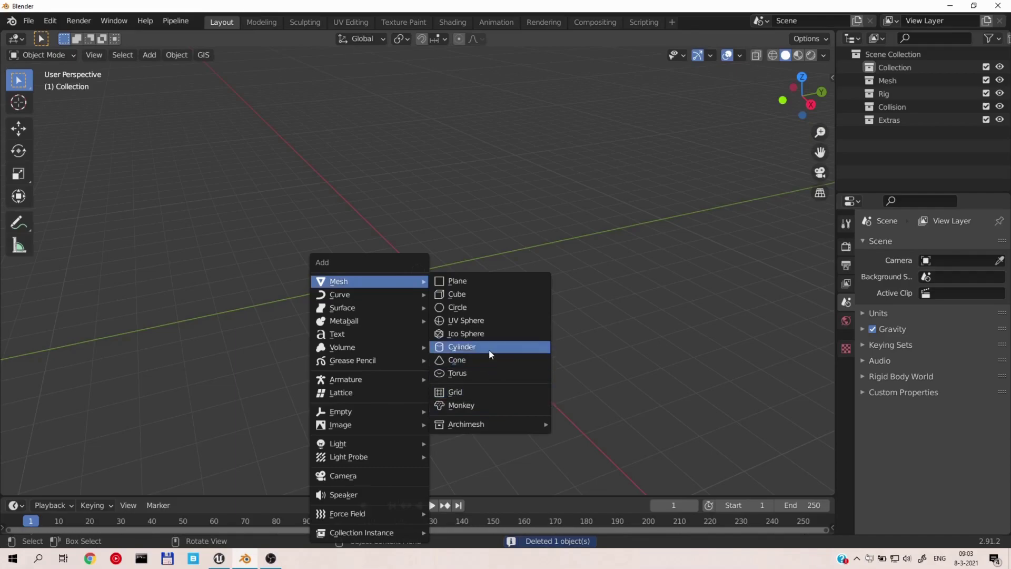
click(488, 349)
scroll(472, 216, up, 1)
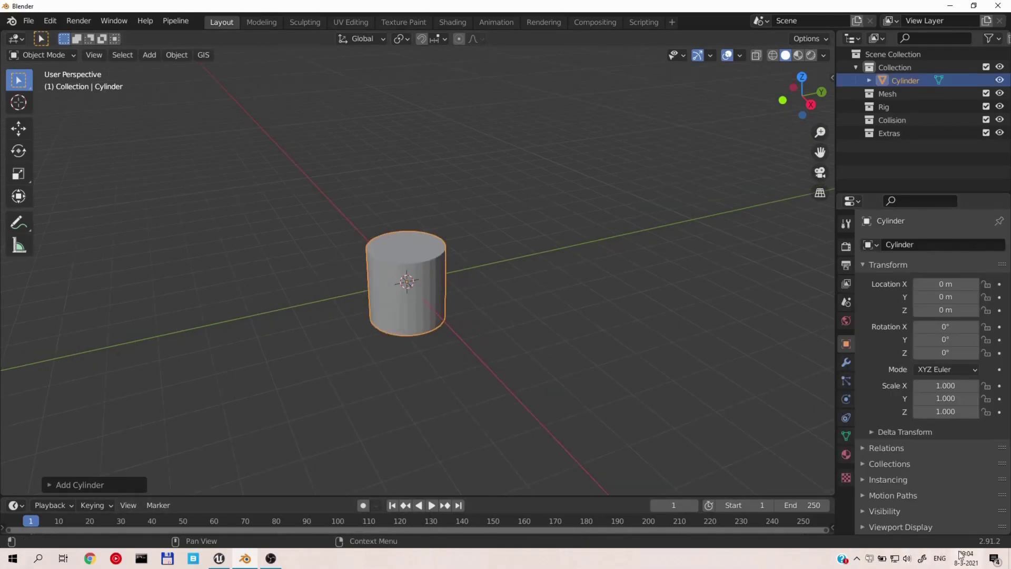
scroll(531, 247, up, 1)
middle_drag(503, 228, 355, 200)
middle_drag(455, 247, 479, 182)
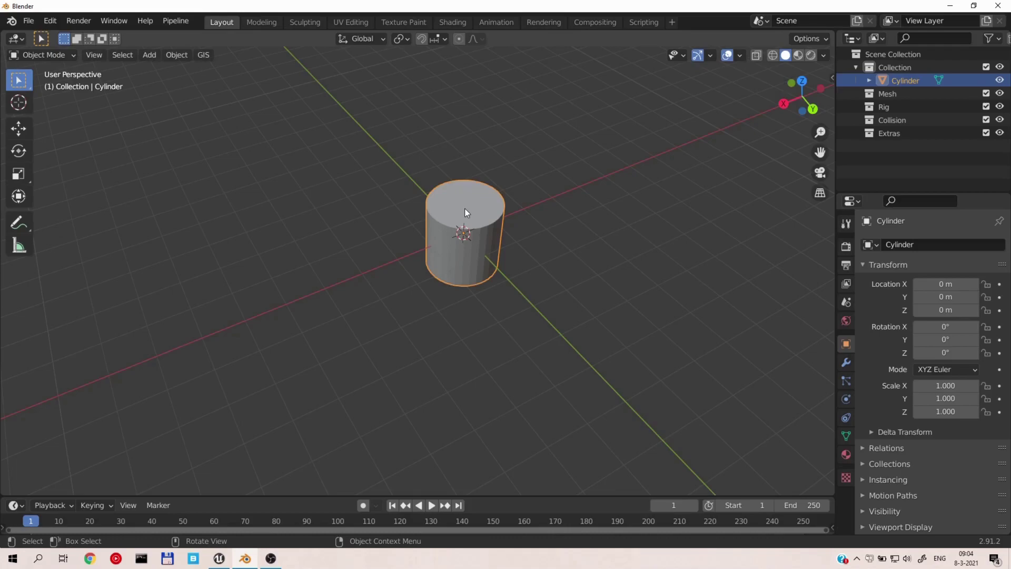
Step: Replace the cylinder with a fresh one that has a radius of 0.35 m and a depth of 0.2 m
key(Delete)
key(shift+a)
mouse_move(465, 213)
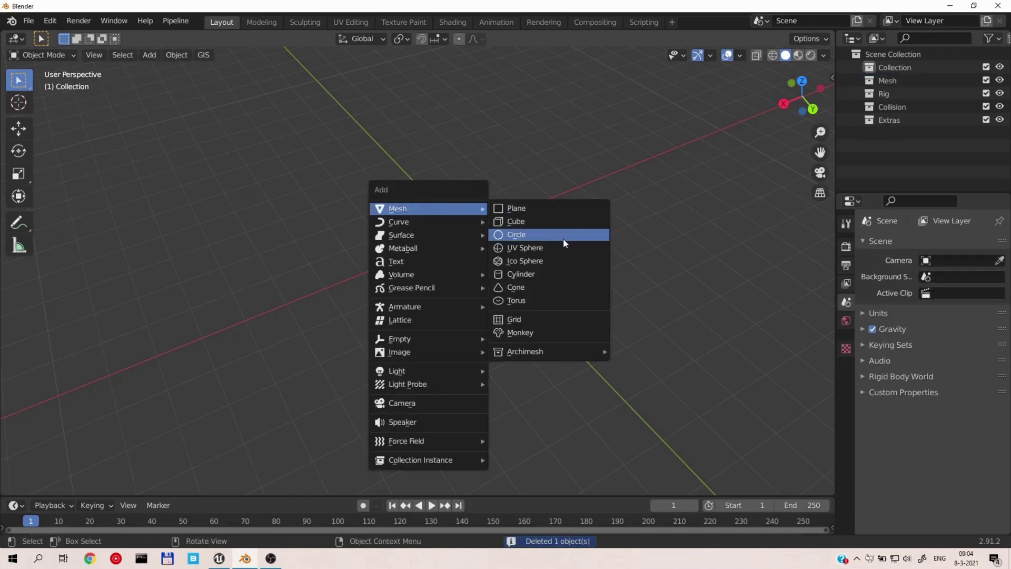
click(567, 274)
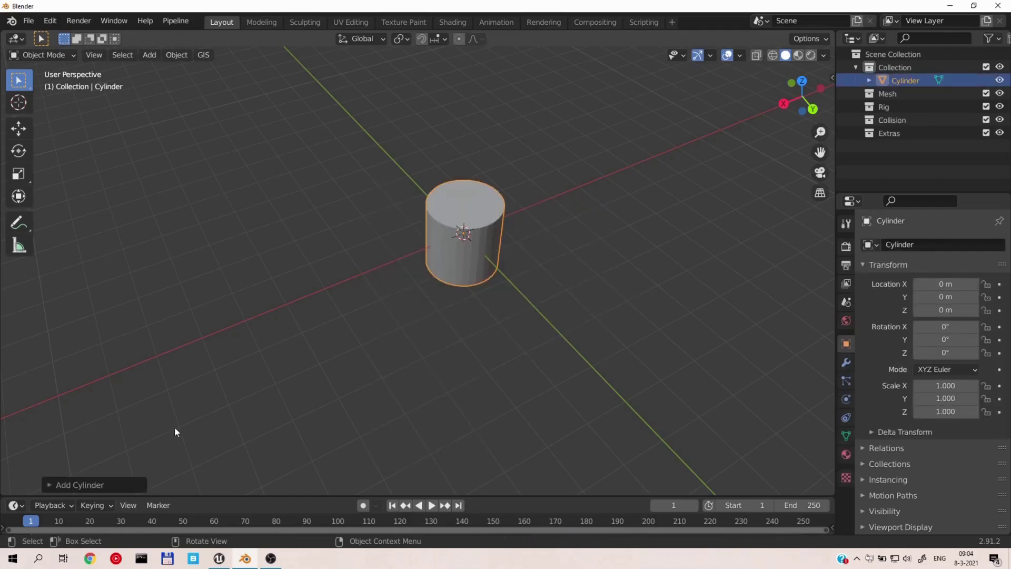
click(51, 485)
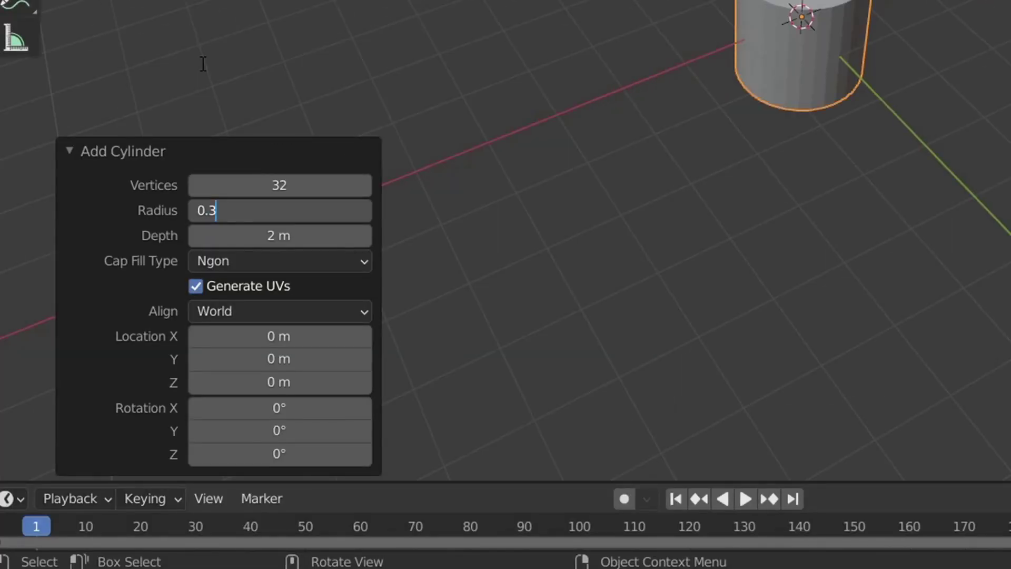
text(5)
key(Return)
click(295, 235)
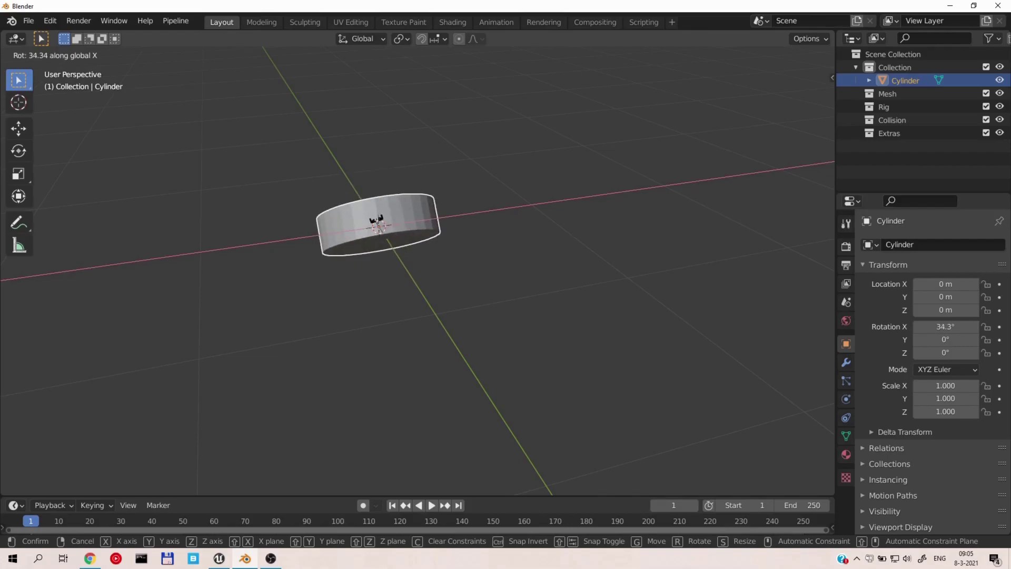
Step: Rotate the cylinder 90° about the X axis so it stands upright like a wheel
text(90)
key(Return)
middle_drag(599, 316, 445, 258)
mouse_move(687, 215)
middle_down()
mouse_move(626, 221)
mouse_move(698, 192)
mouse_move(693, 230)
middle_up()
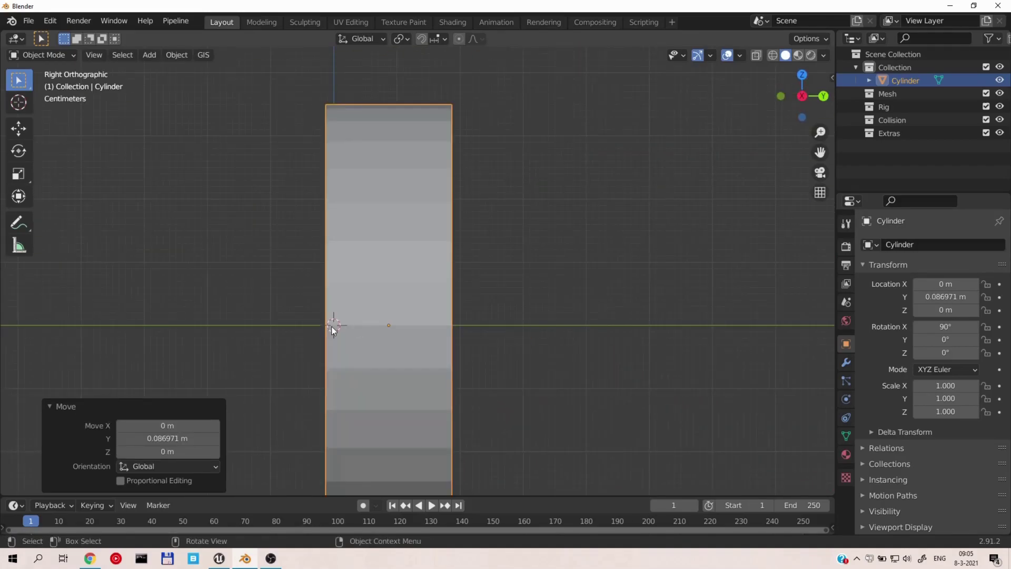
Step: Move the wheel along the Y axis to about -0.095 m, with one side close to the origin
scroll(332, 327, down, 3)
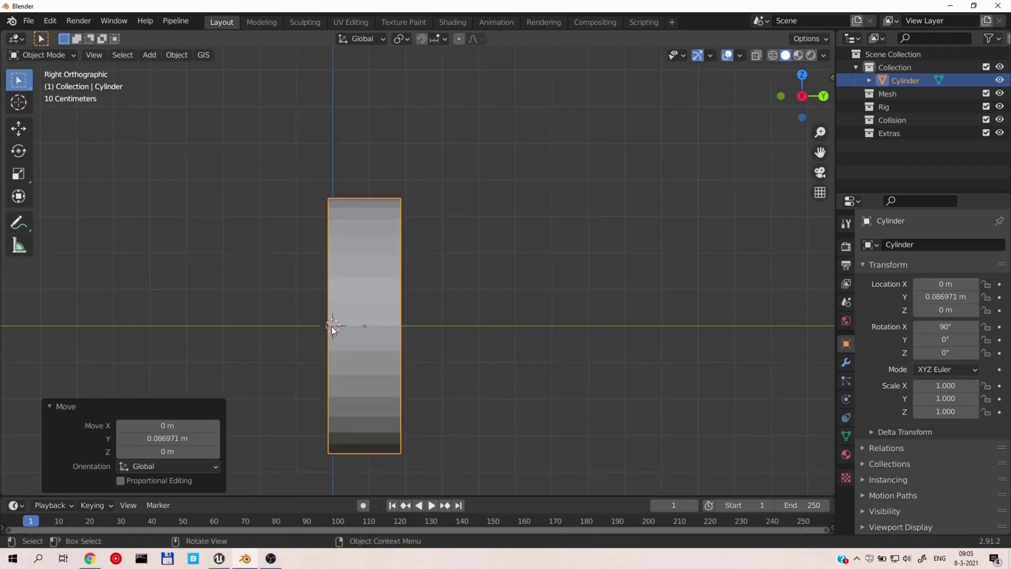
middle_drag(370, 374, 477, 286)
key(g)
key(y)
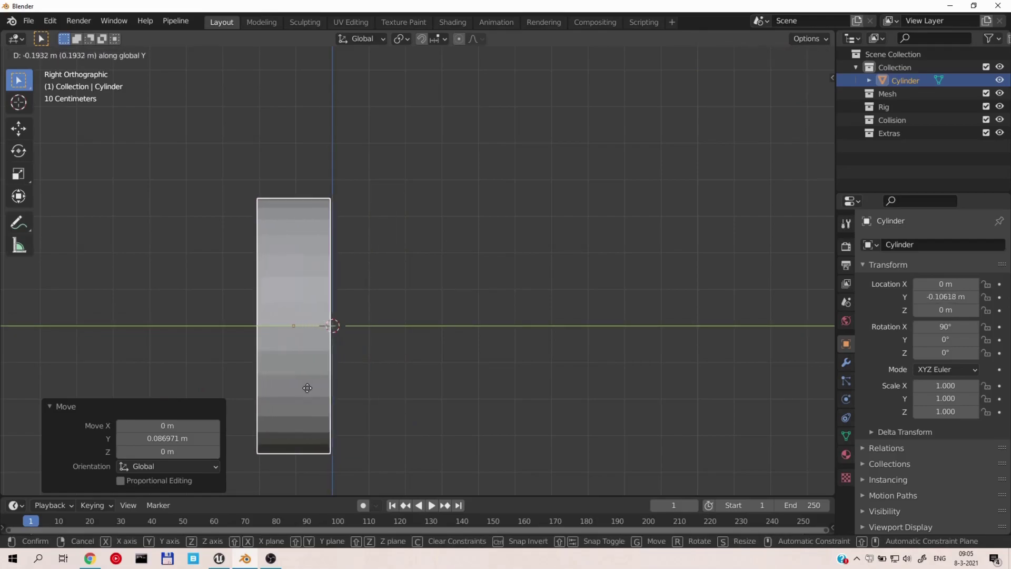
click(310, 386)
middle_drag(309, 386, 334, 343)
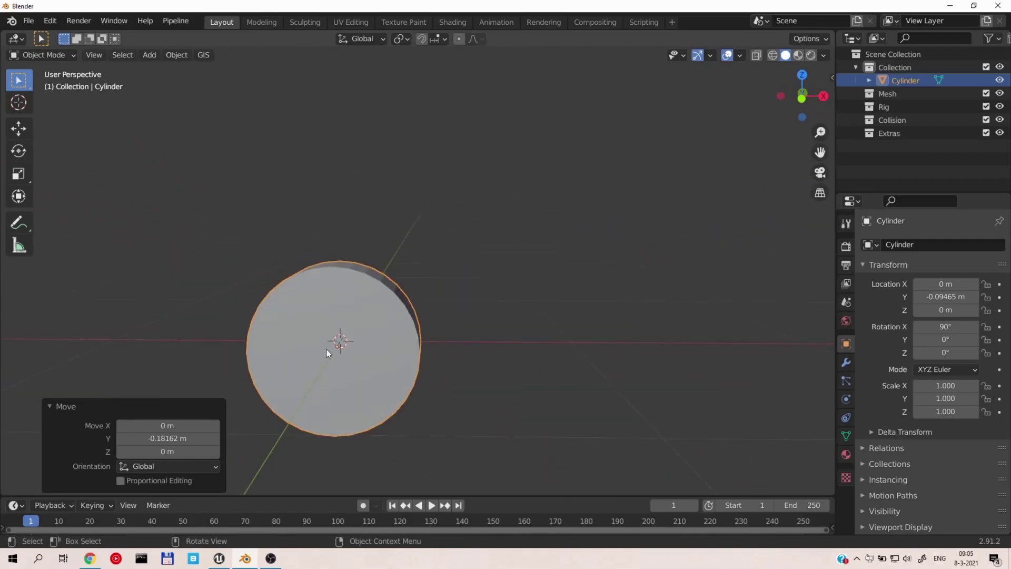
Step: Enter Edit Mode with face selection and select both round end faces of the cylinder
key(Tab)
key(alt+a)
key(3)
click(371, 318)
shift+middle_drag(521, 335, 691, 294)
shift+click(705, 276)
key(i)
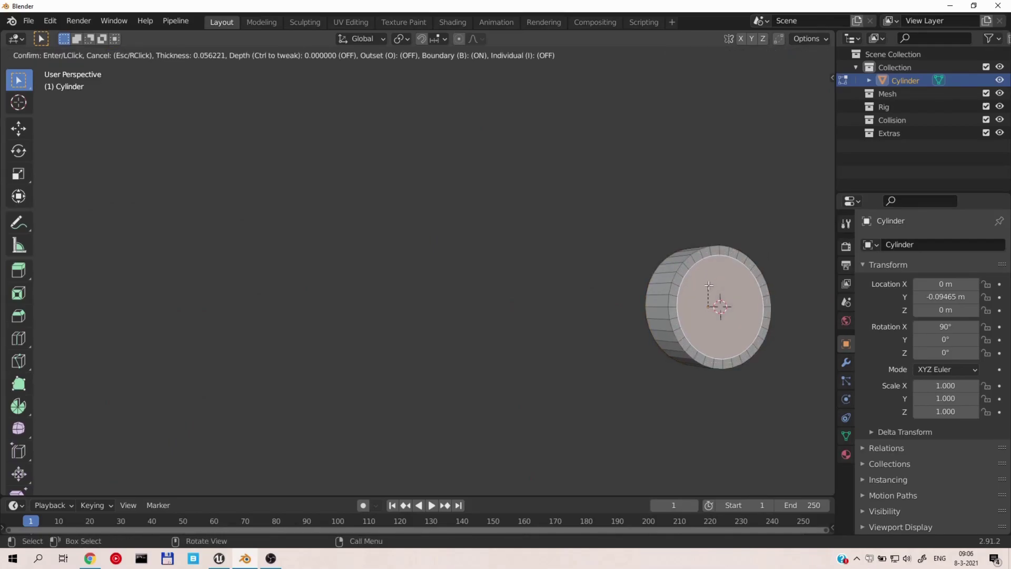
text(0.)
text(8-)
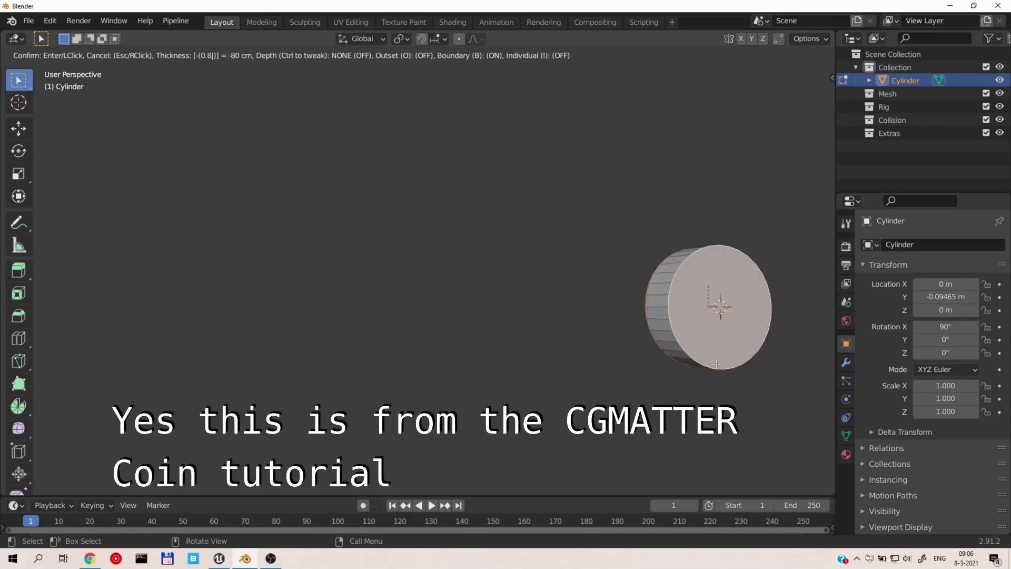
key(Escape)
key(ctrl+z)
Step: Inset the cylinder's round end faces by 0.08 m to form the rim areas
middle_drag(528, 307, 511, 287)
click(631, 287)
text(i)
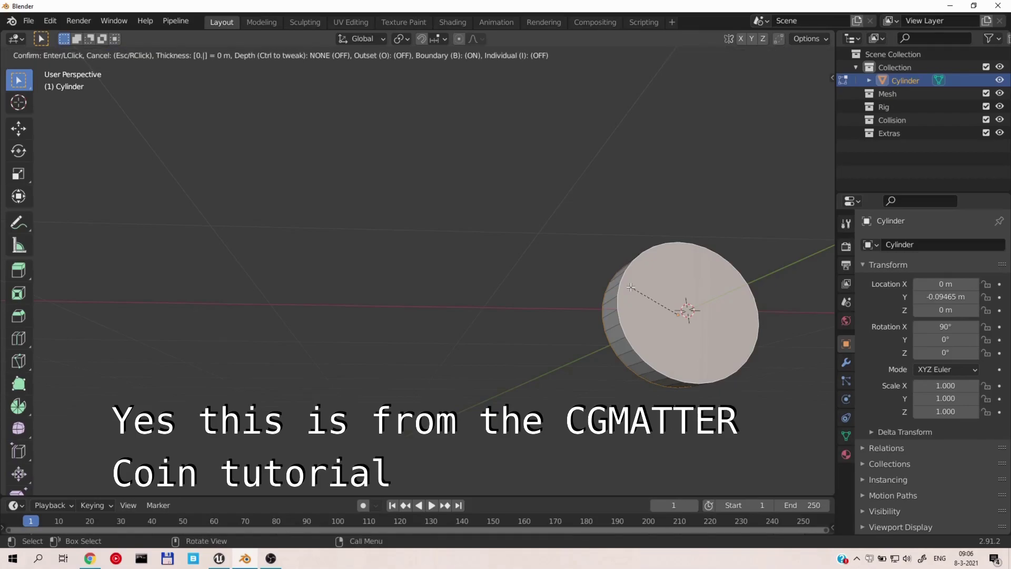
text(0.08)
key(Return)
Step: Move the inset circular face on one side of the wheel about 0.018 m inward along the Y axis
middle_drag(631, 287, 673, 322)
click(660, 324)
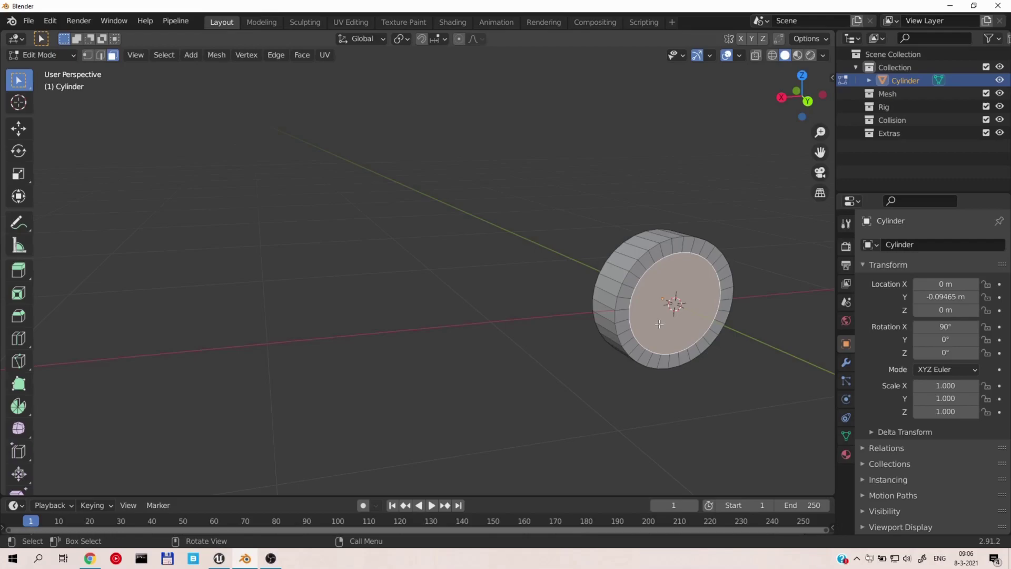
key(g)
key(y)
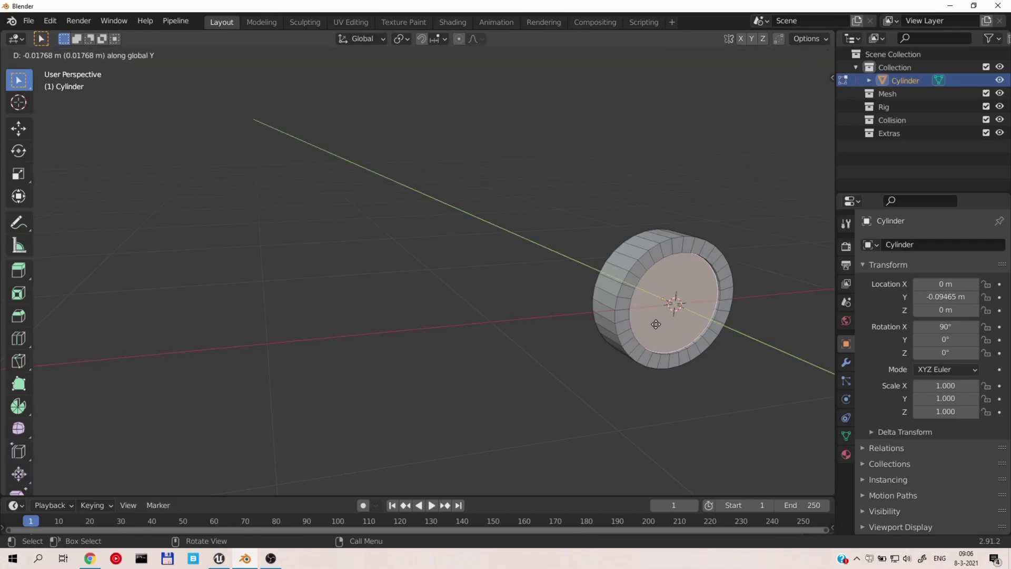
click(656, 325)
Step: Extrude the inset circular face on the opposite side of the wheel inward along the Y axis
middle_drag(656, 325, 3, 323)
click(607, 298)
key(e)
key(y)
click(616, 293)
Step: Select the recessed faces on both sides of the wheel and create a purple material named rim
middle_drag(616, 293, 653, 158)
click(264, 324)
middle_drag(265, 324, 134, 321)
shift+click(540, 280)
click(846, 454)
click(999, 244)
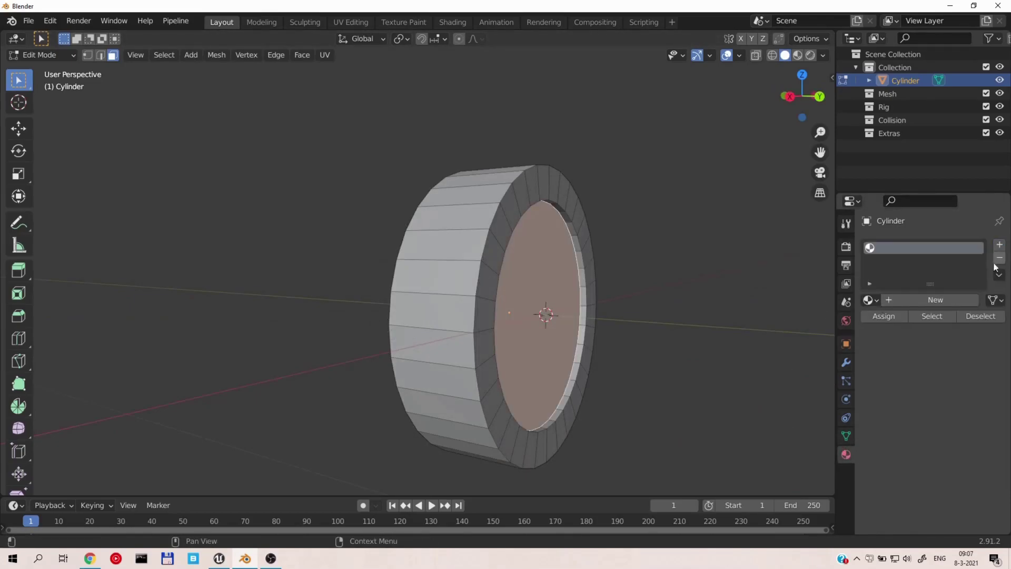
click(925, 300)
double_click(900, 253)
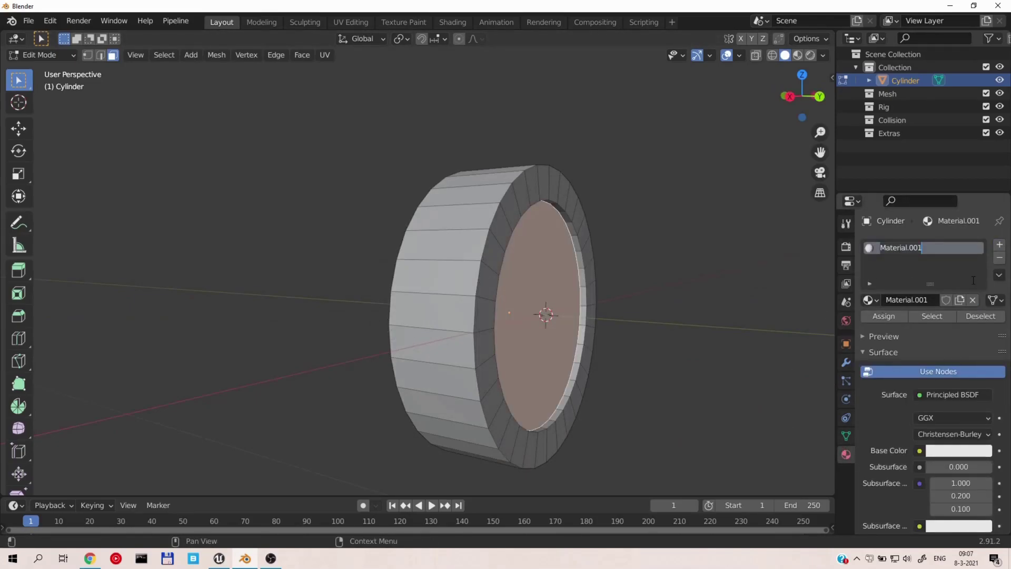
text(rim)
key(Return)
click(952, 449)
click(929, 318)
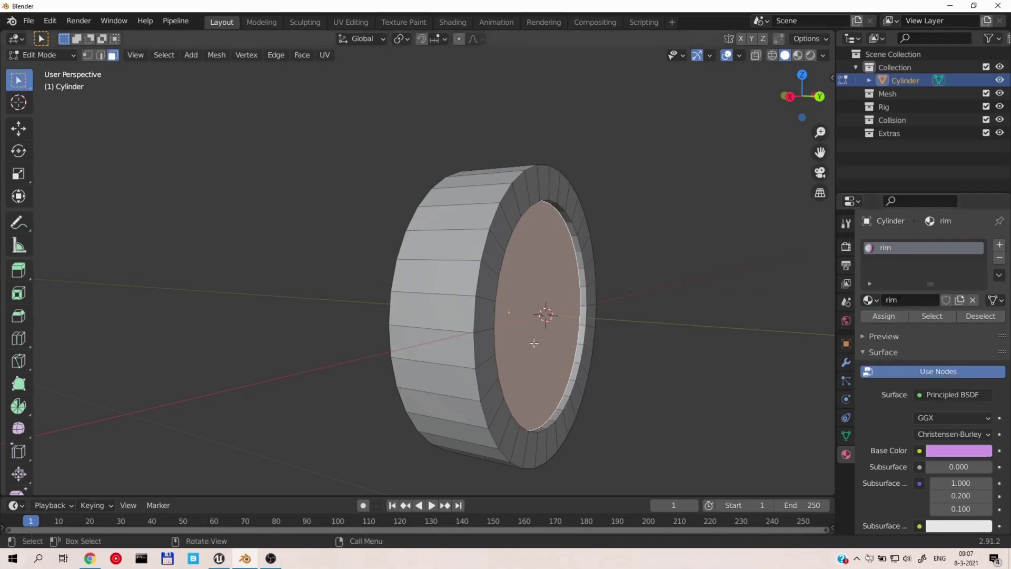
Step: Switch the viewport to Material Preview shading to display the wheel's colours
click(474, 382)
click(556, 326)
middle_drag(428, 330, 606, 306)
click(374, 262)
click(798, 56)
middle_drag(578, 240, 518, 281)
Step: Add a second material slot and select every wheel face except the two recessed rim faces
click(1000, 245)
click(536, 309)
click(514, 298)
middle_drag(659, 271, 509, 263)
shift+click(754, 314)
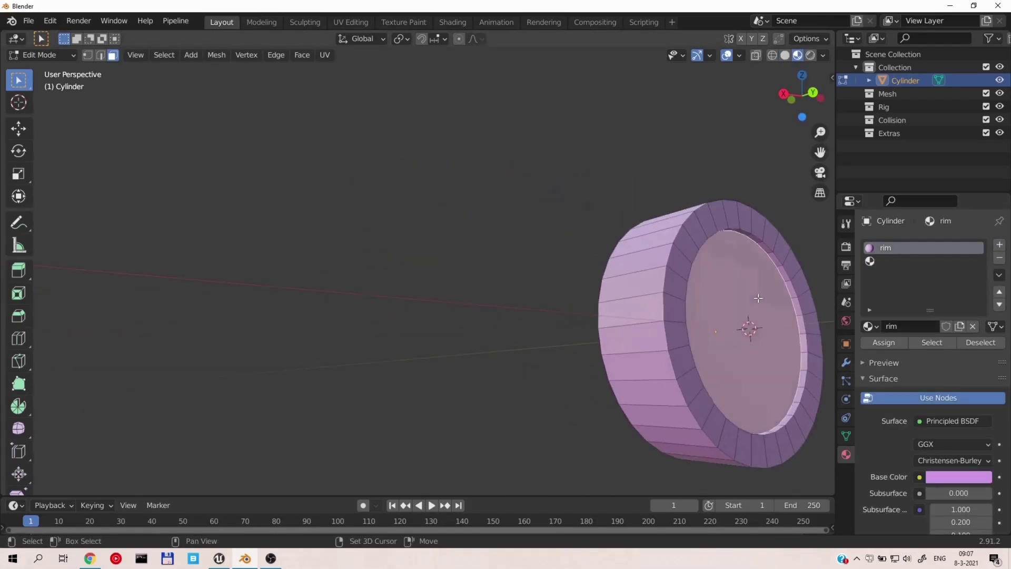
key(ctrl+i)
Step: Assign the second slot to the selected tyre faces and give it a new material named wheelrubber
click(892, 260)
click(891, 341)
click(895, 330)
double_click(897, 262)
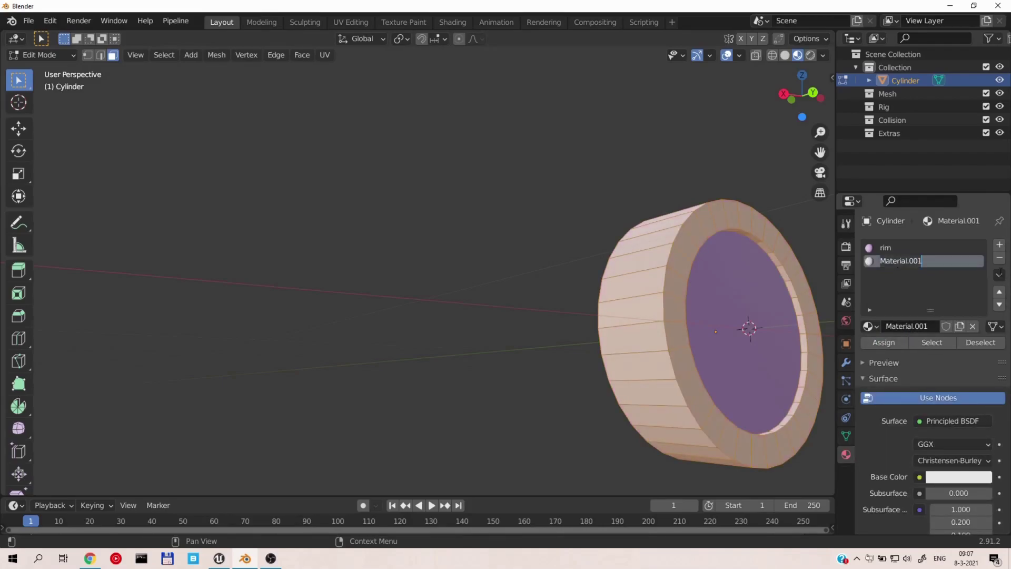
text(wheelrubber)
key(Return)
Step: Return to Object Mode with the transform values shown and apply all transforms to the wheel
middle_drag(708, 196, 796, 204)
click(833, 78)
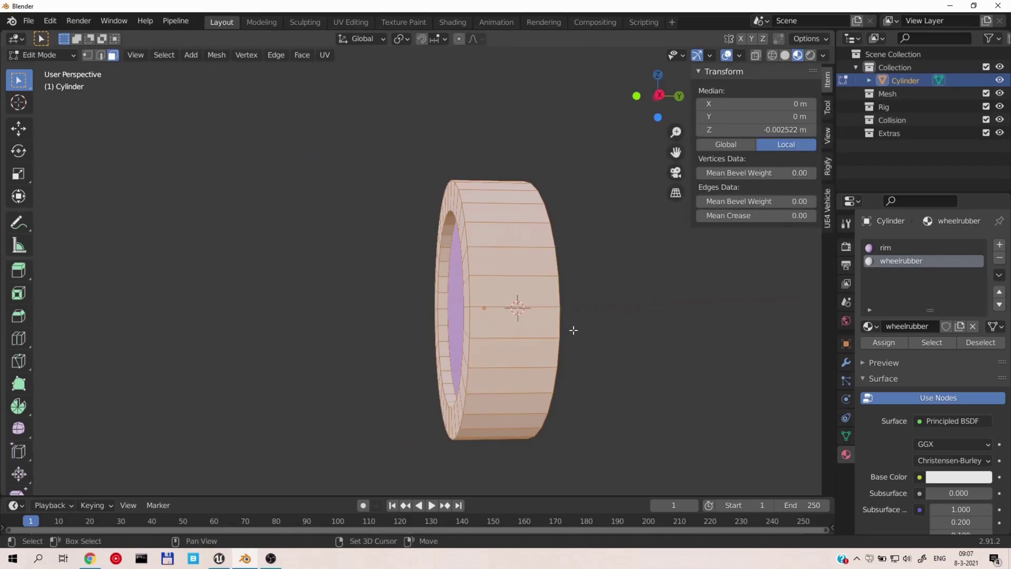
key(Tab)
key(shift+a)
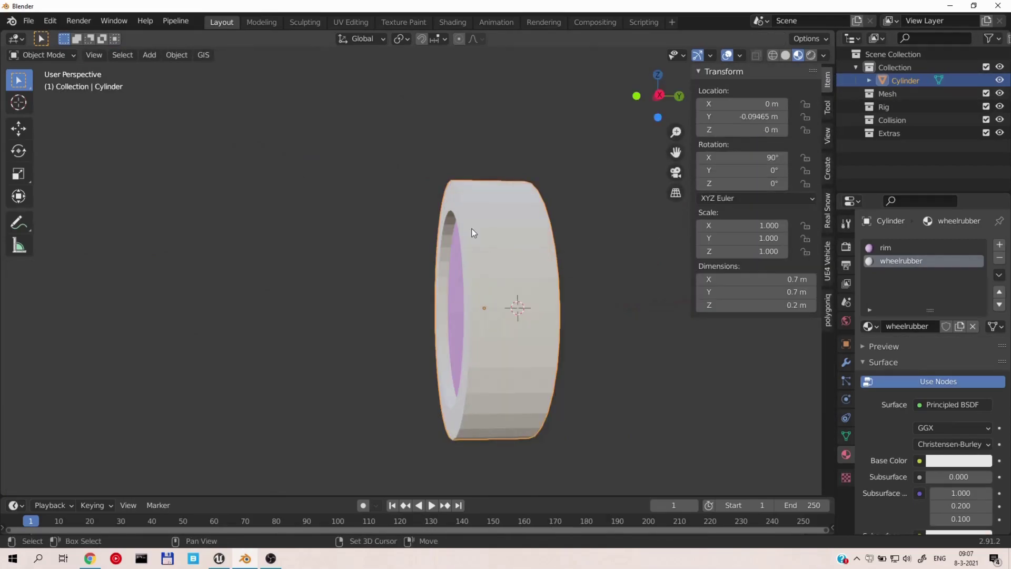
key(shift+a)
mouse_move(471, 227)
key(ctrl+a)
click(612, 362)
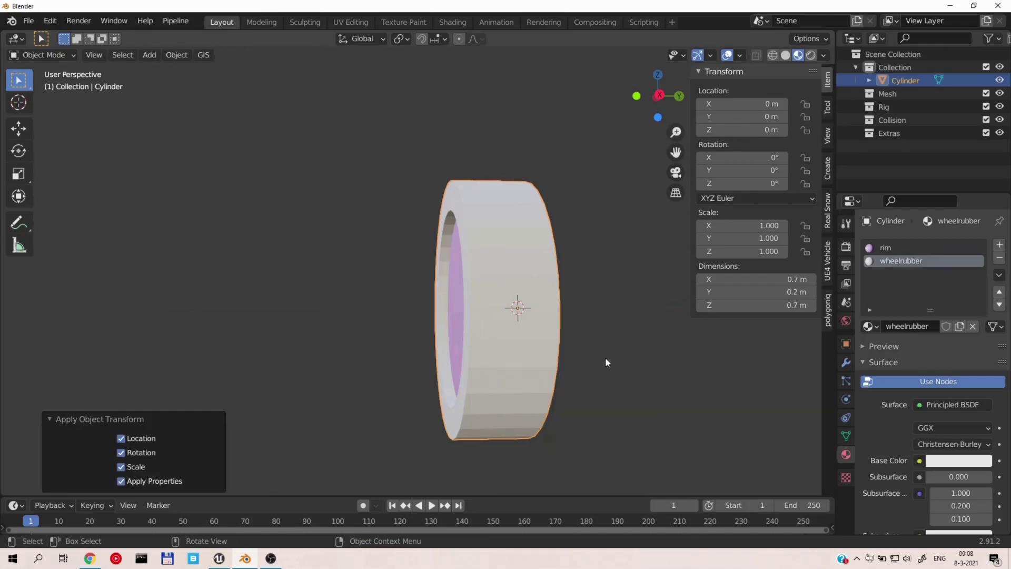
Step: Try moving the wheel along the Z axis away from the origin, and undo the move
middle_drag(569, 337, 665, 334)
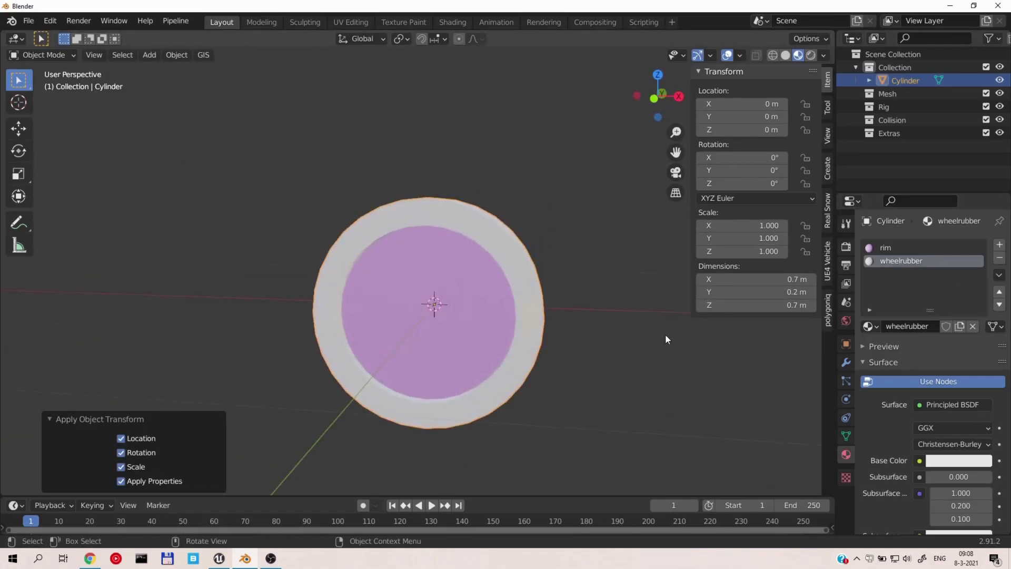
key(g)
key(y)
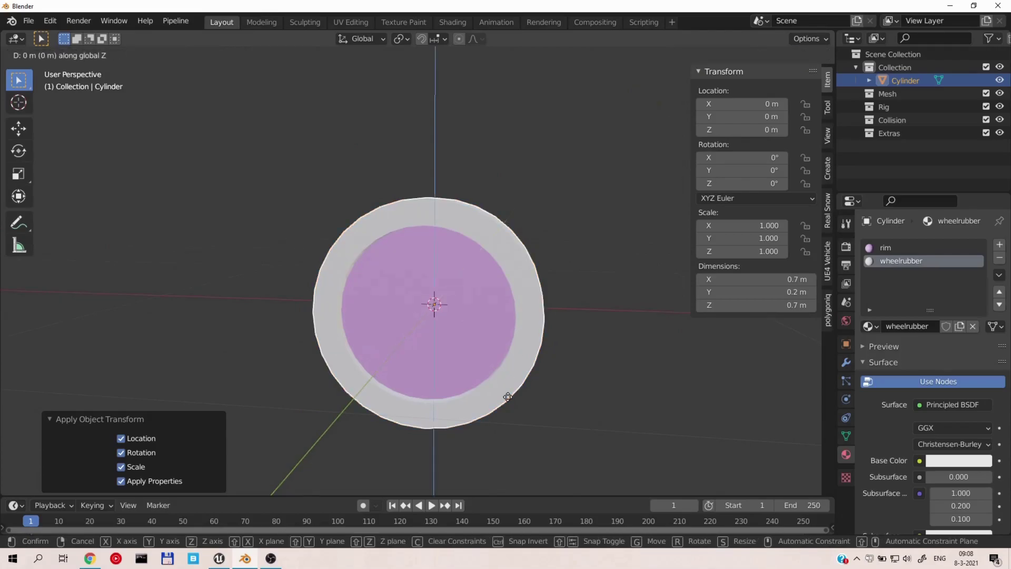
click(510, 294)
middle_drag(510, 294, 431, 331)
key(ctrl+z)
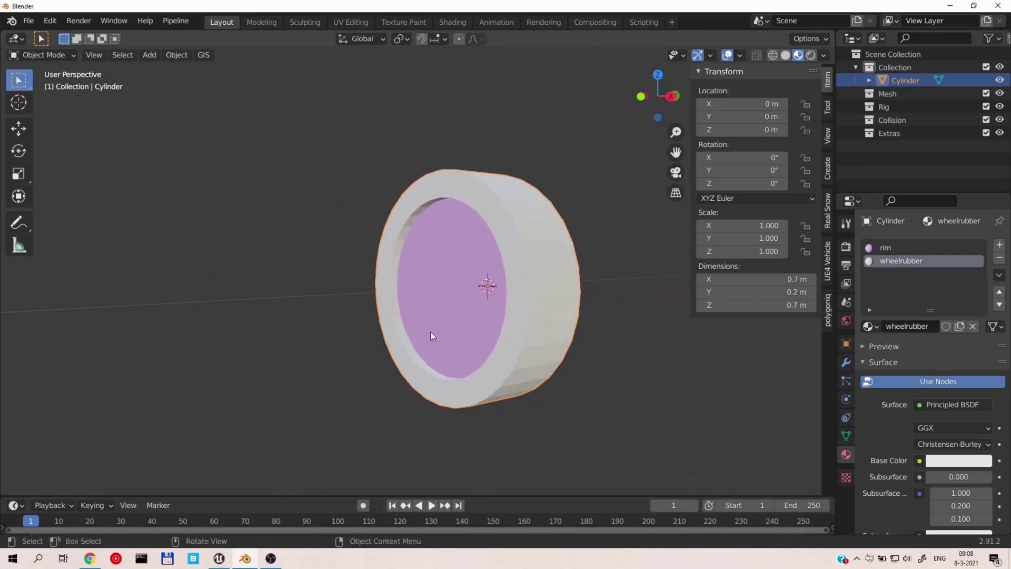
Step: Move the cylinder into the Mesh collection and rename it WHEEL
click(175, 21)
drag(904, 81, 891, 95)
double_click(891, 94)
text(WHEEL)
key(Return)
Step: Export the wheel to Unreal through the pipeline, and save the Blender file to the Desktop as Wheelformypatreons
click(175, 21)
mouse_move(188, 49)
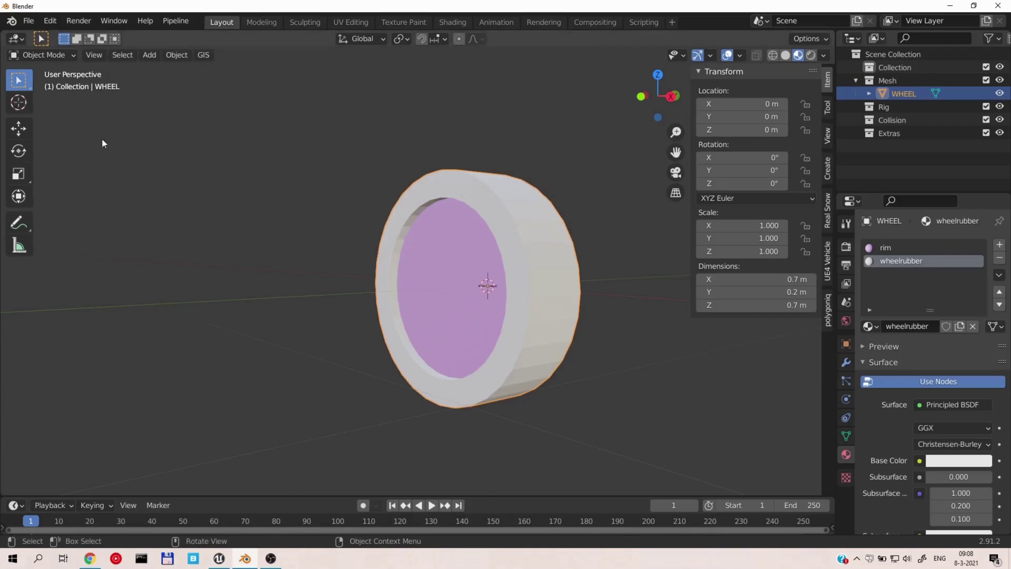
click(29, 21)
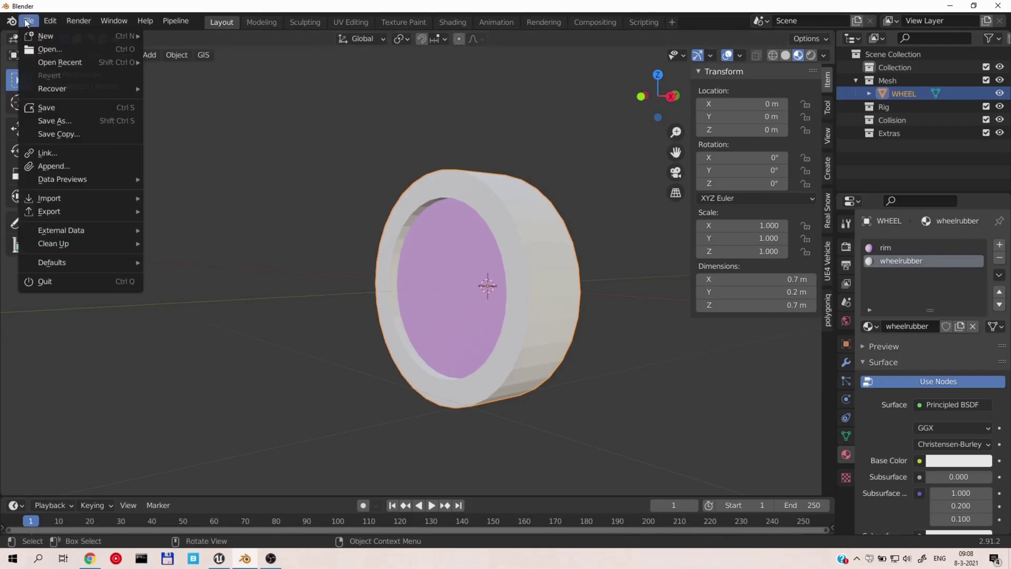
click(96, 121)
text(Wheelformypatreons)
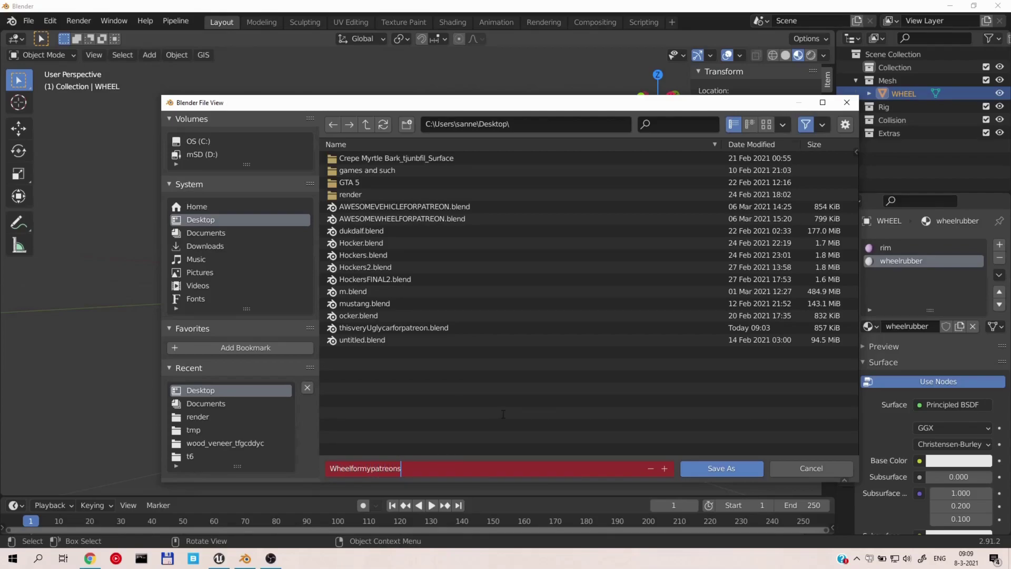
click(707, 466)
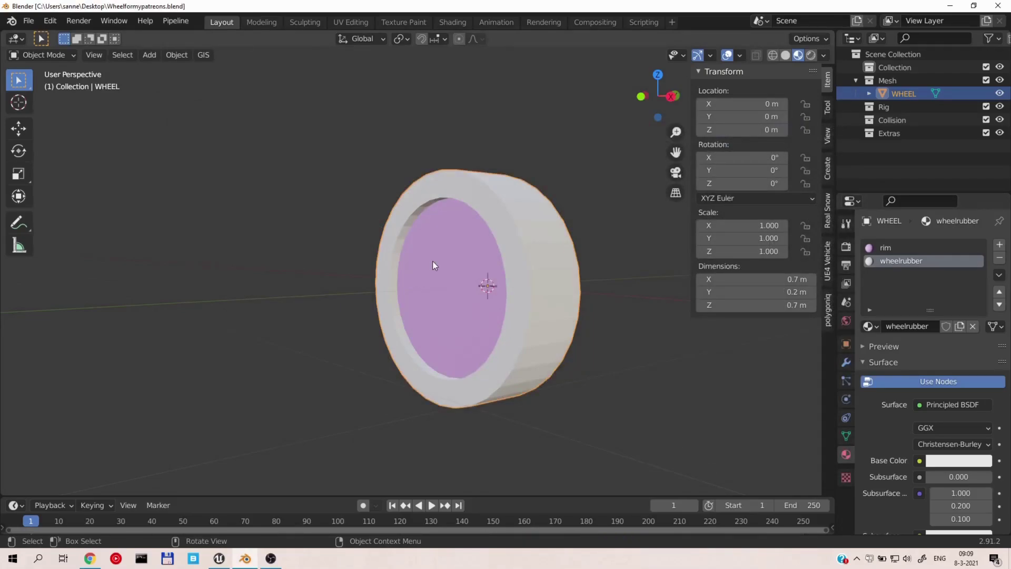
Step: Switch to the Unreal Editor and save all newly imported wheel assets
middle_drag(439, 288, 435, 331)
middle_drag(570, 273, 611, 185)
key(alt+Tab)
key(alt+Tab)
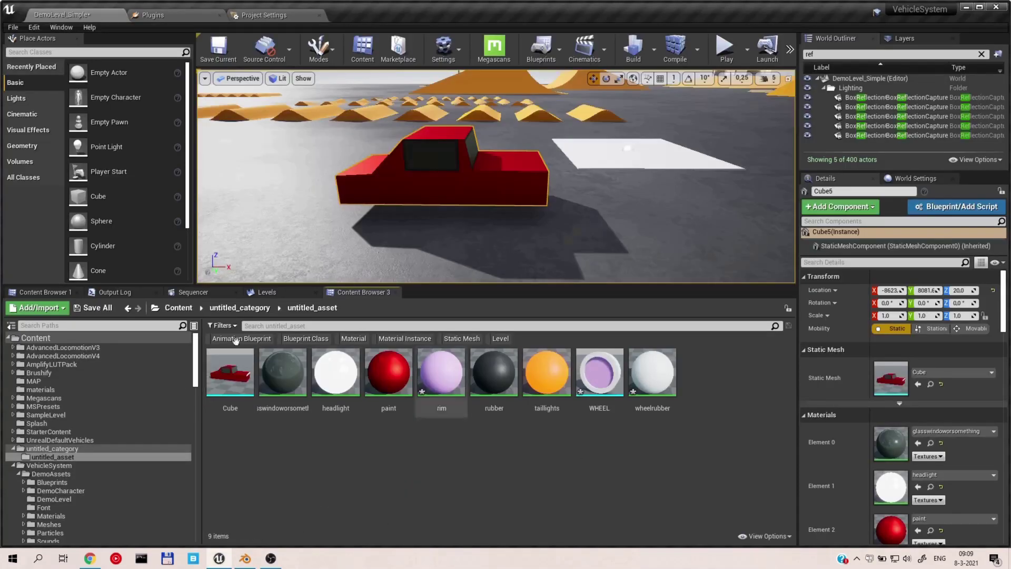
click(94, 308)
click(599, 375)
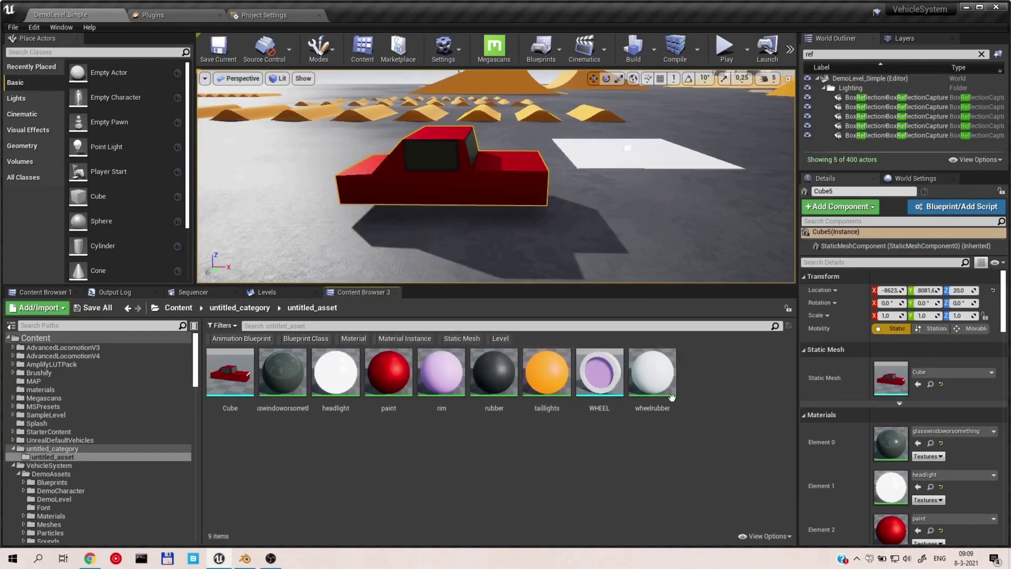
Step: Delete the wheelrubber material, replacing its references with the rubber material from untitled_asset, and save the affected assets
click(671, 396)
key(Delete)
click(415, 427)
text(rubber)
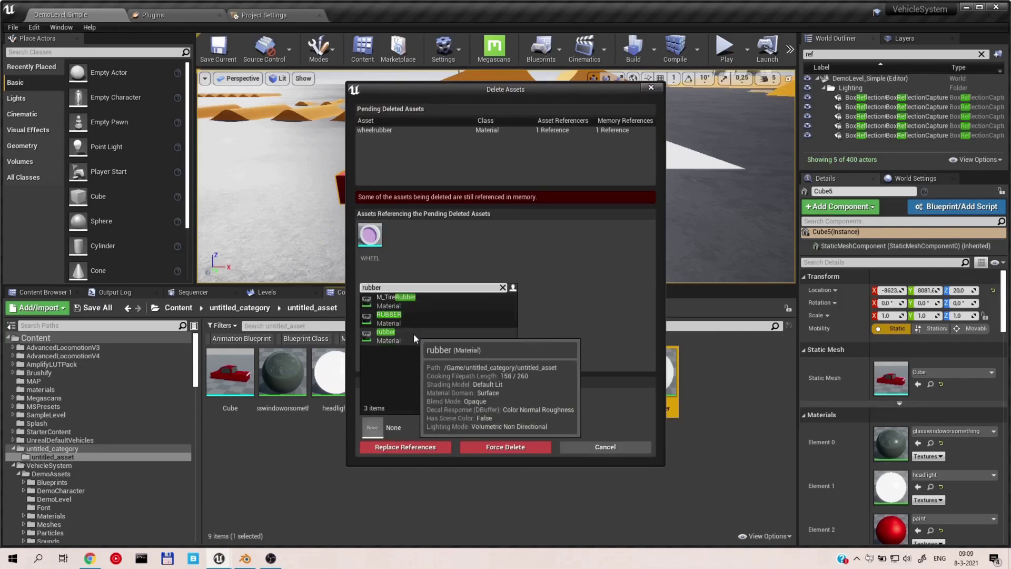
click(413, 333)
click(418, 447)
click(582, 318)
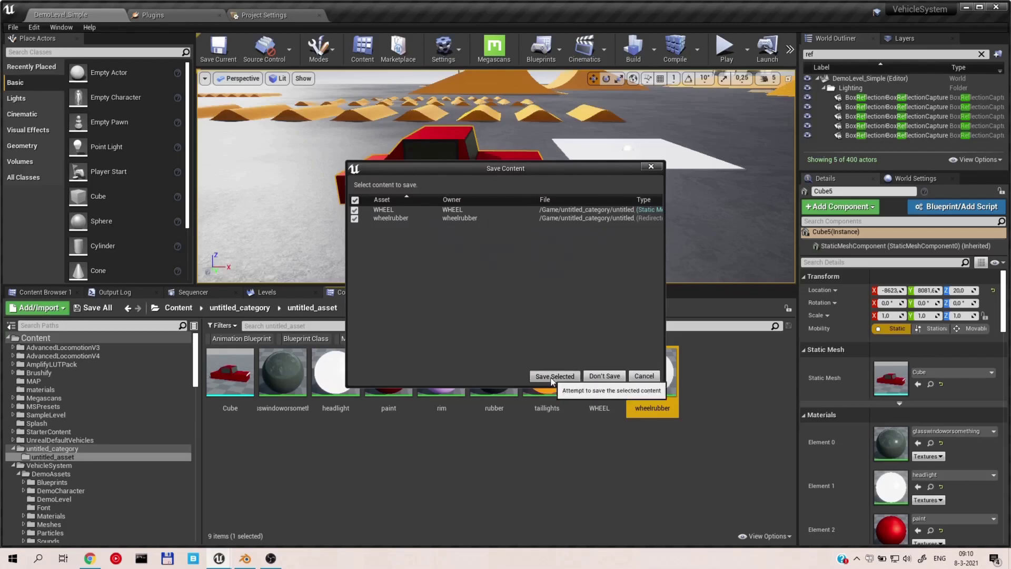
click(553, 376)
Step: Try out the WHEEL mesh in the level beside the car, and delete the placed copy
drag(601, 383, 514, 229)
click(627, 378)
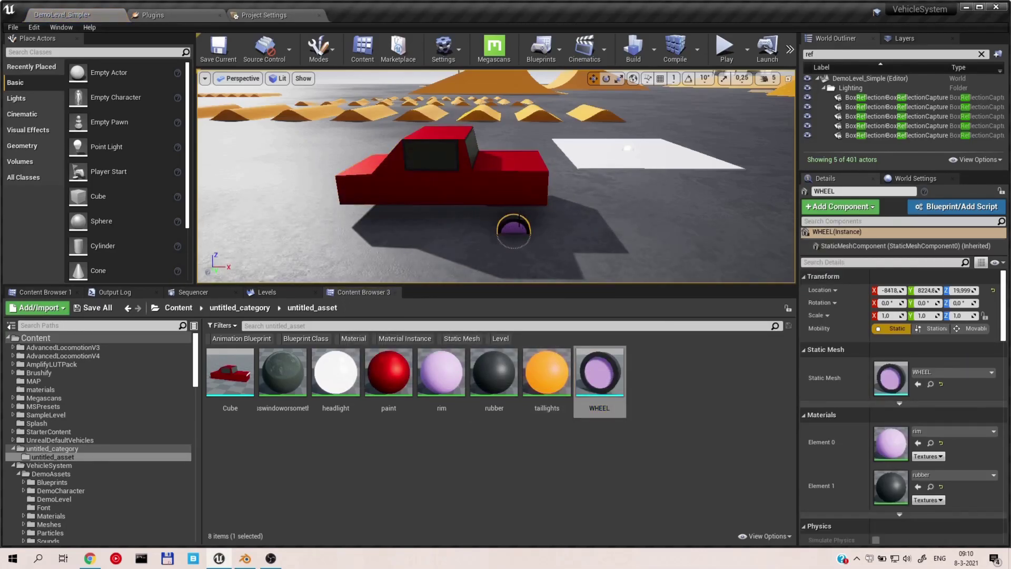
key(Delete)
Step: Open the WHEEL static mesh, show its simple collision and add a sphere simplified collision
double_click(617, 378)
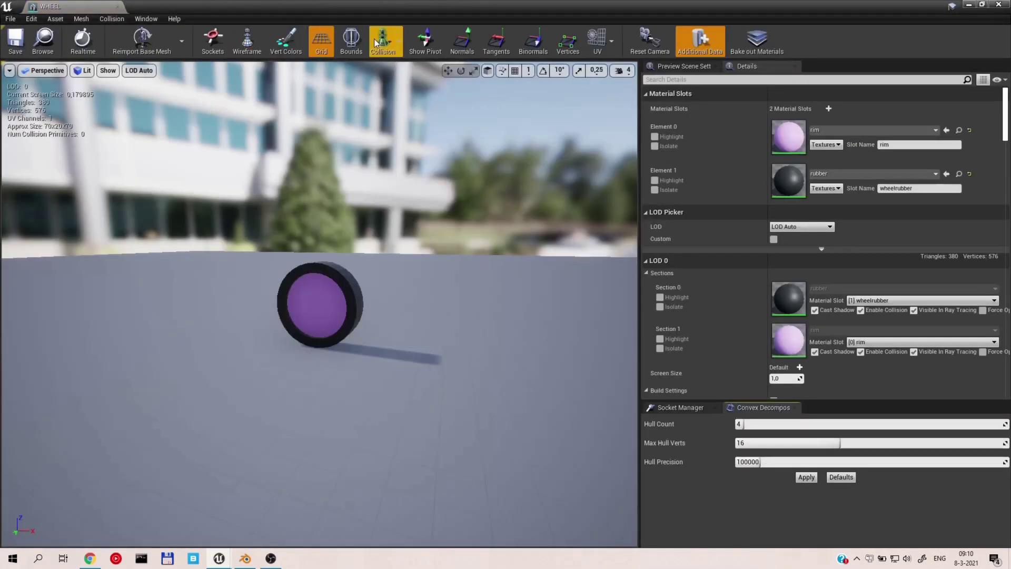
click(379, 42)
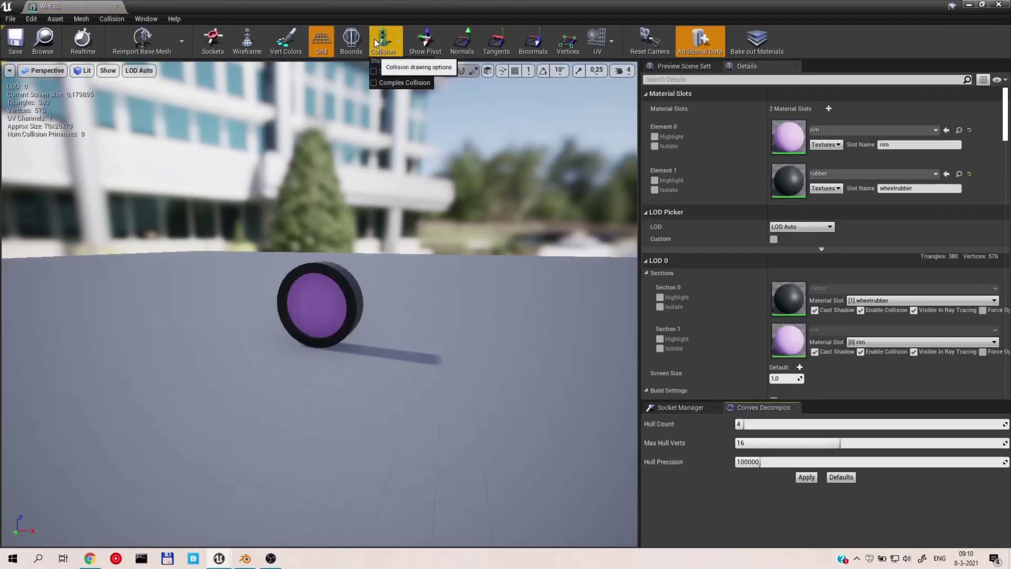
click(407, 73)
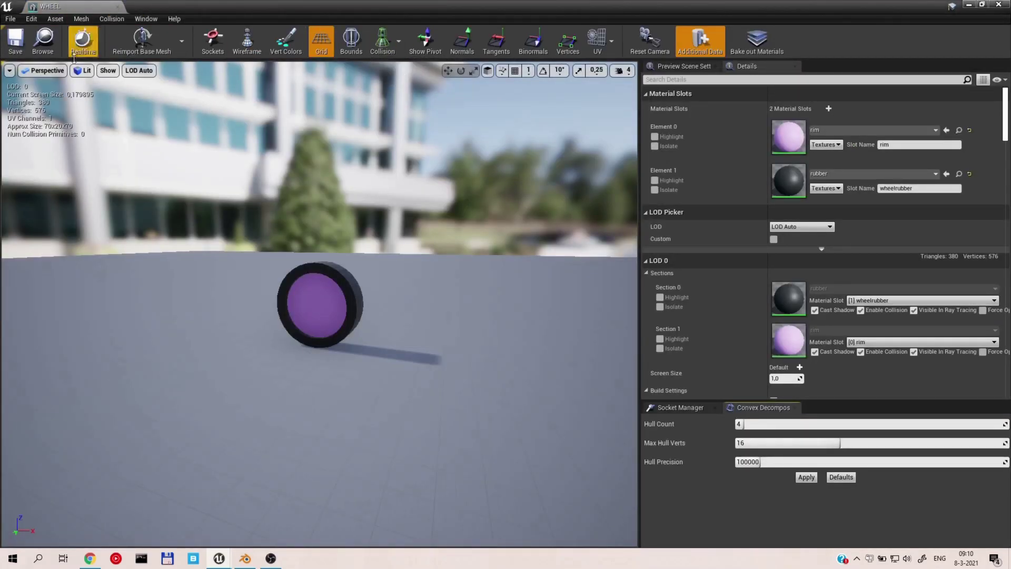
click(116, 19)
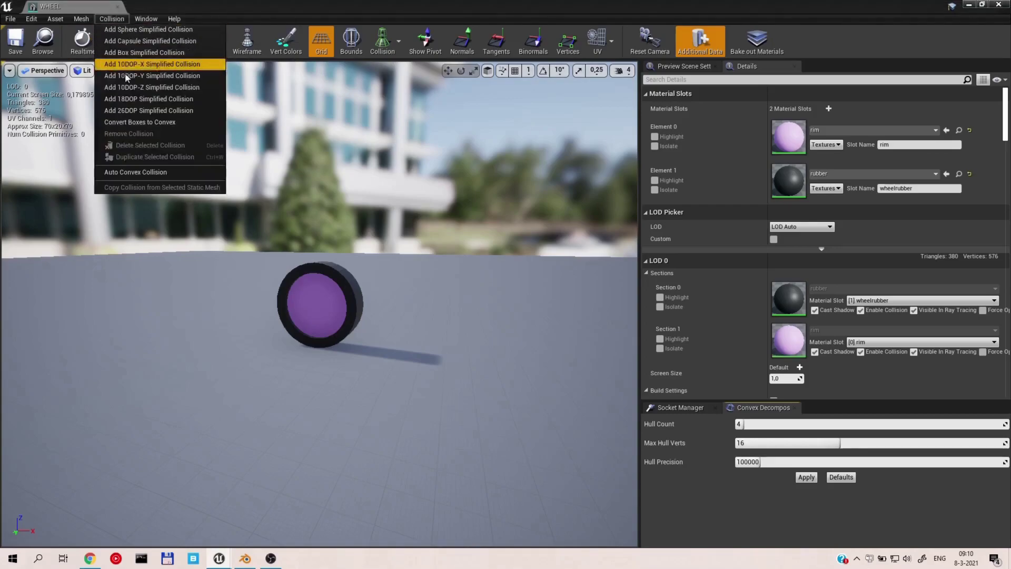
click(195, 29)
scroll(287, 327, up, 3)
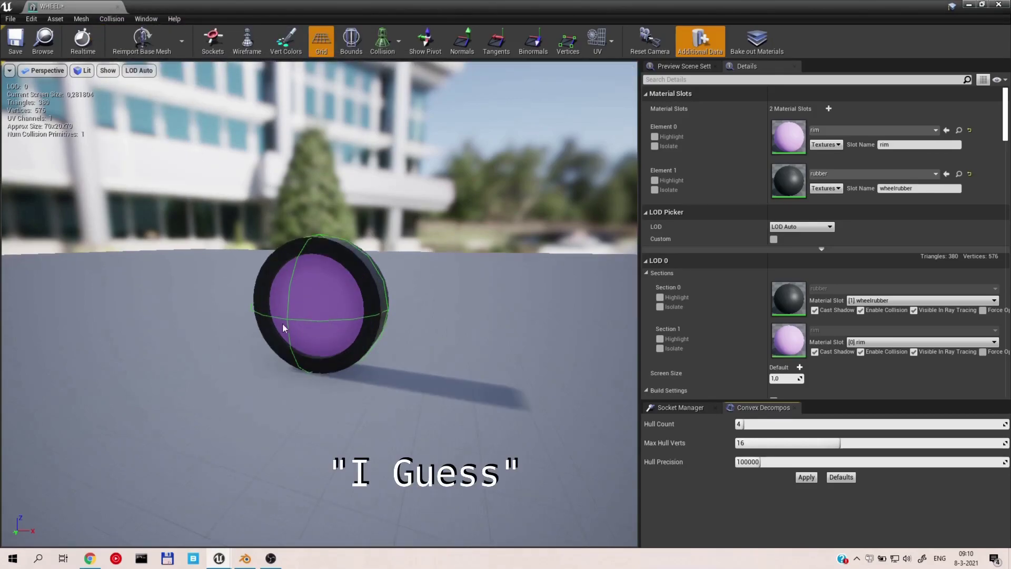
Step: Scale the sphere collision down slightly on the wheel, and save and close the mesh
click(287, 315)
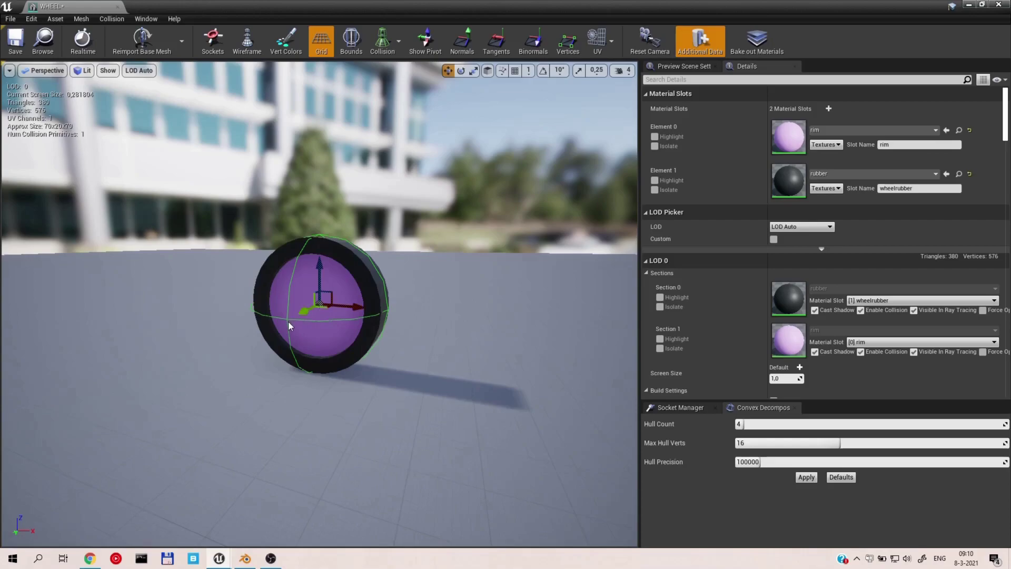
key(e)
key(r)
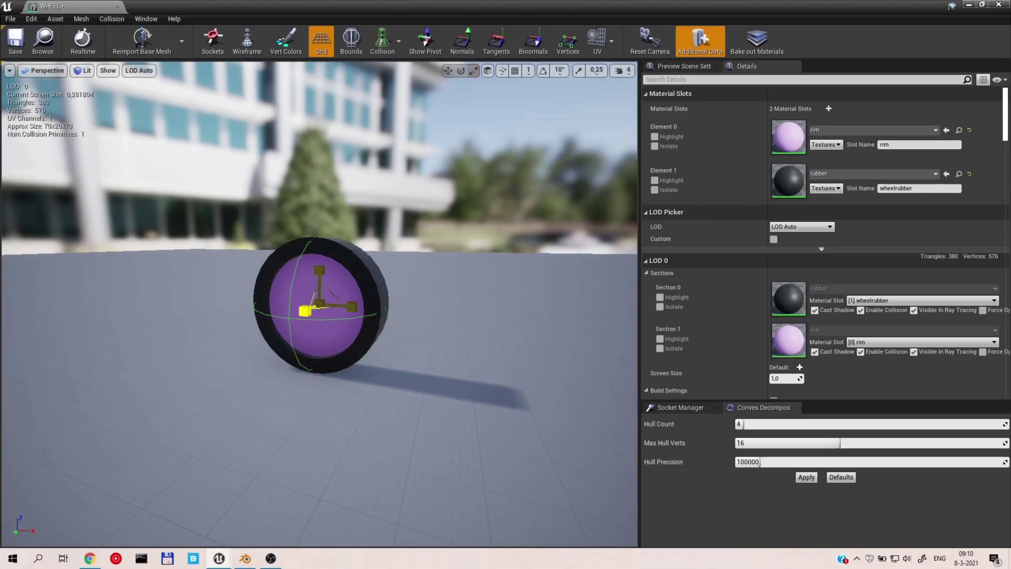
click(15, 42)
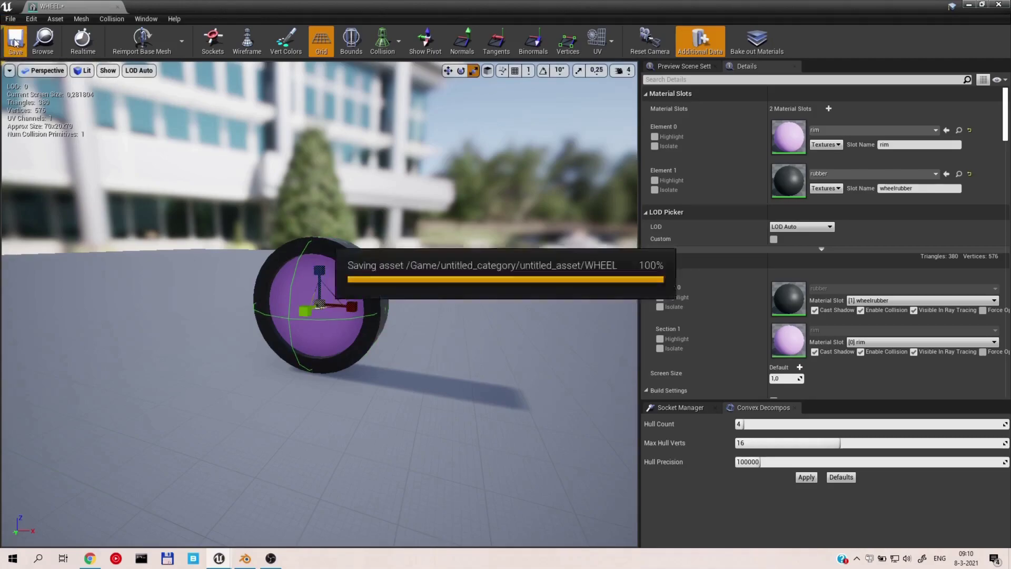
click(117, 6)
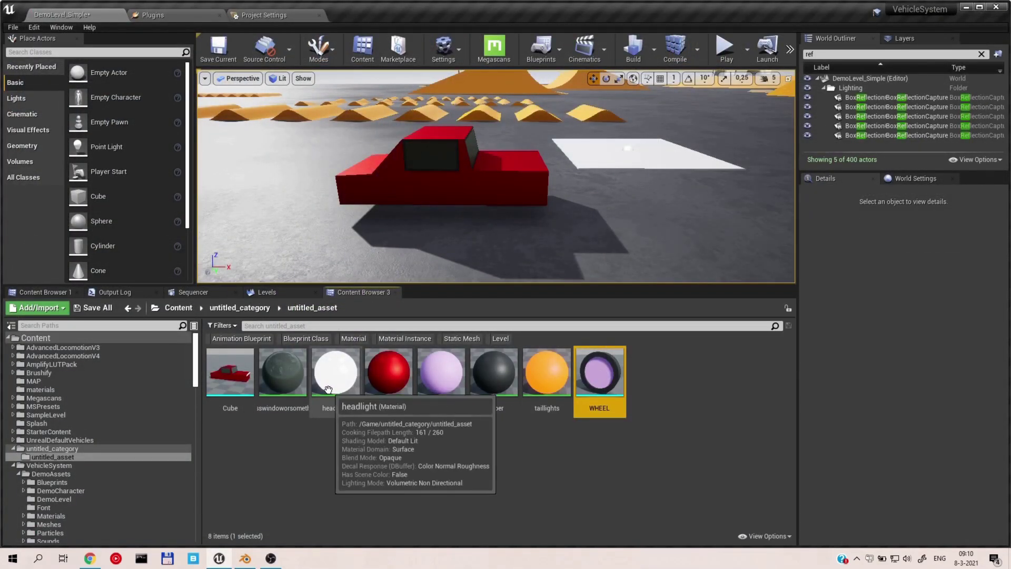
Step: Create a folder named materials inside untitled_asset
click(375, 489)
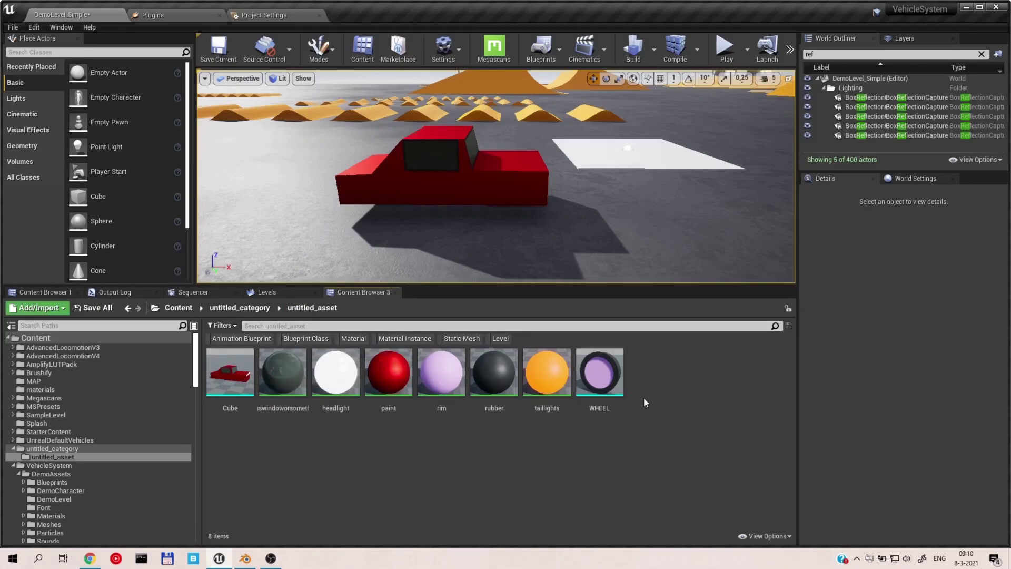
click(550, 375)
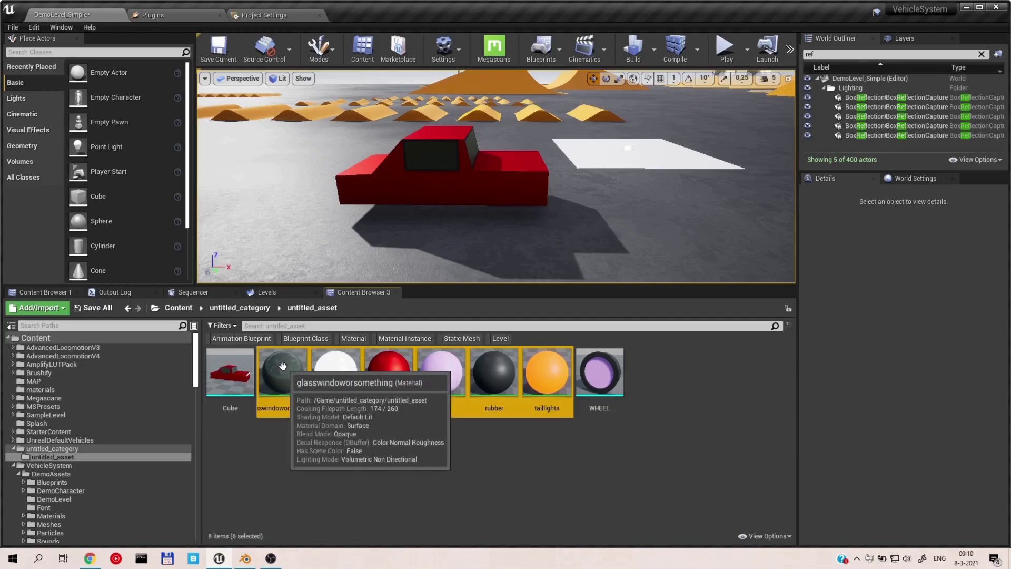
right_click(286, 458)
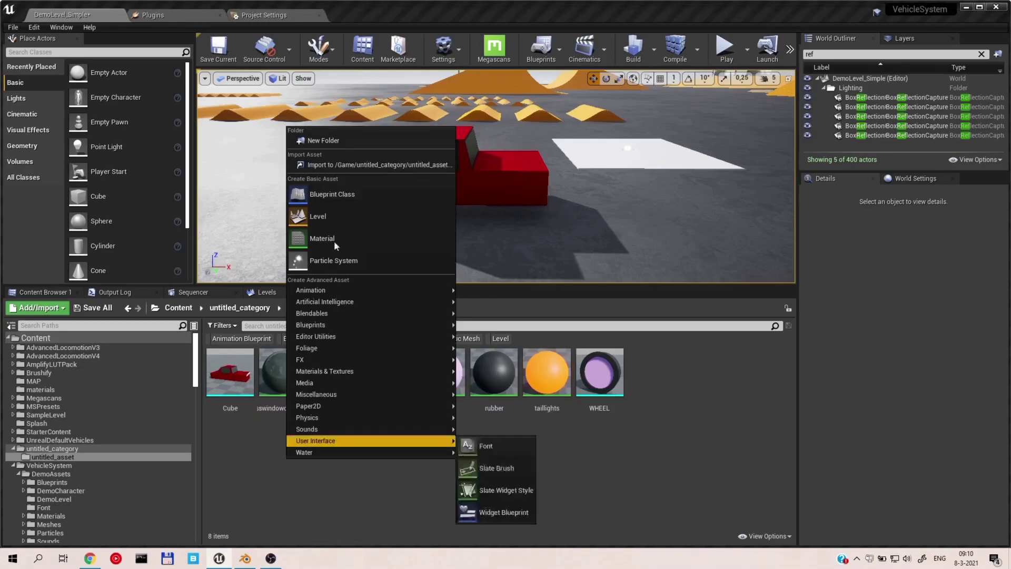
click(345, 142)
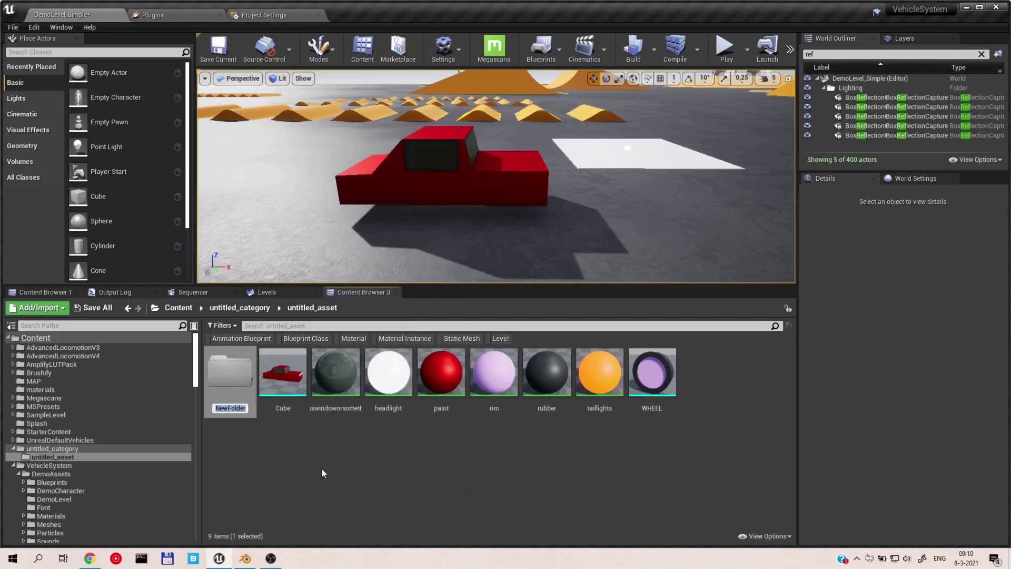
text(materials)
key(Return)
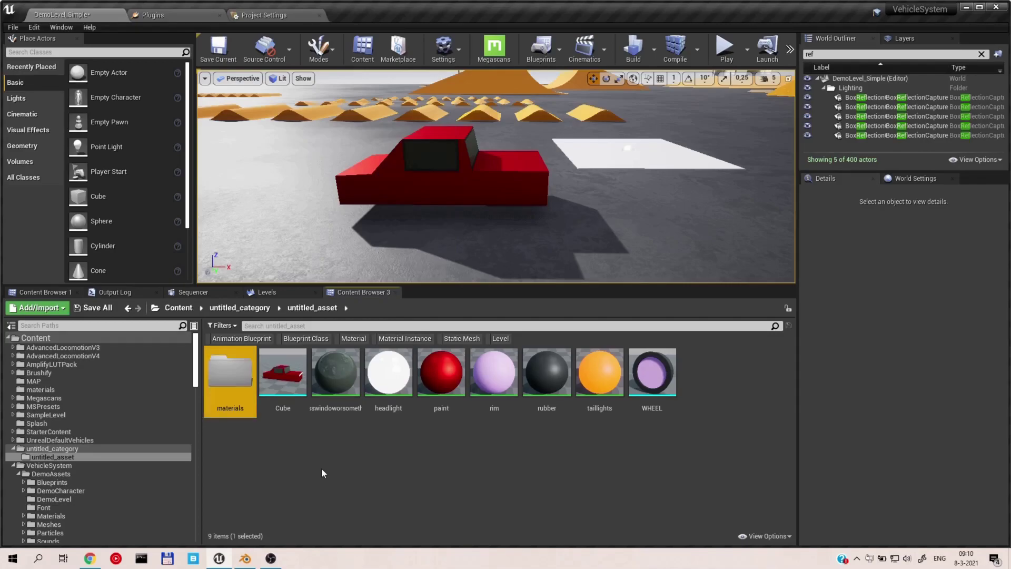
Step: Move the six material assets from glasswindoworsomething through taillights into the materials folder
click(321, 468)
click(353, 383)
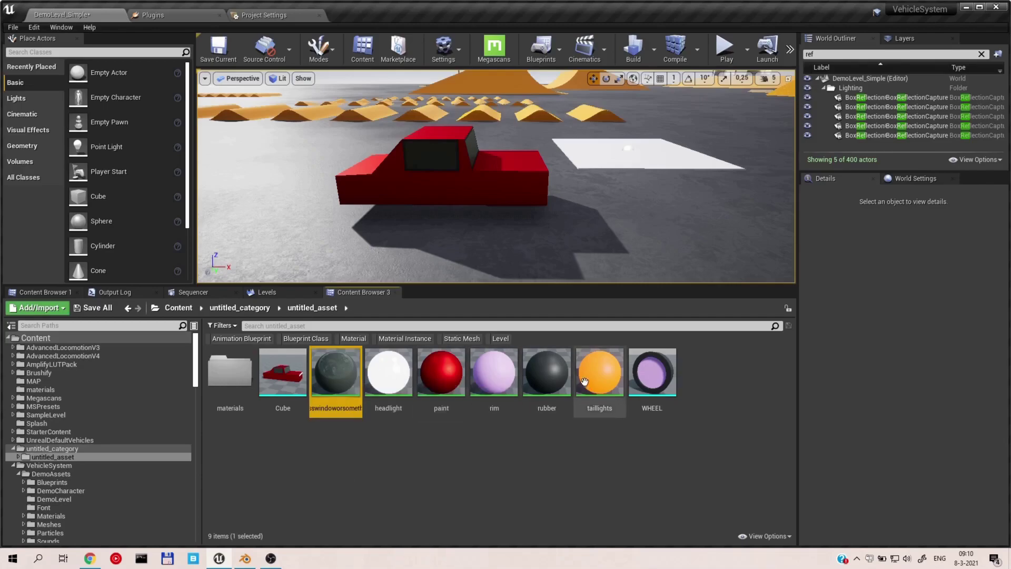
shift+click(603, 382)
drag(352, 389, 230, 373)
click(254, 386)
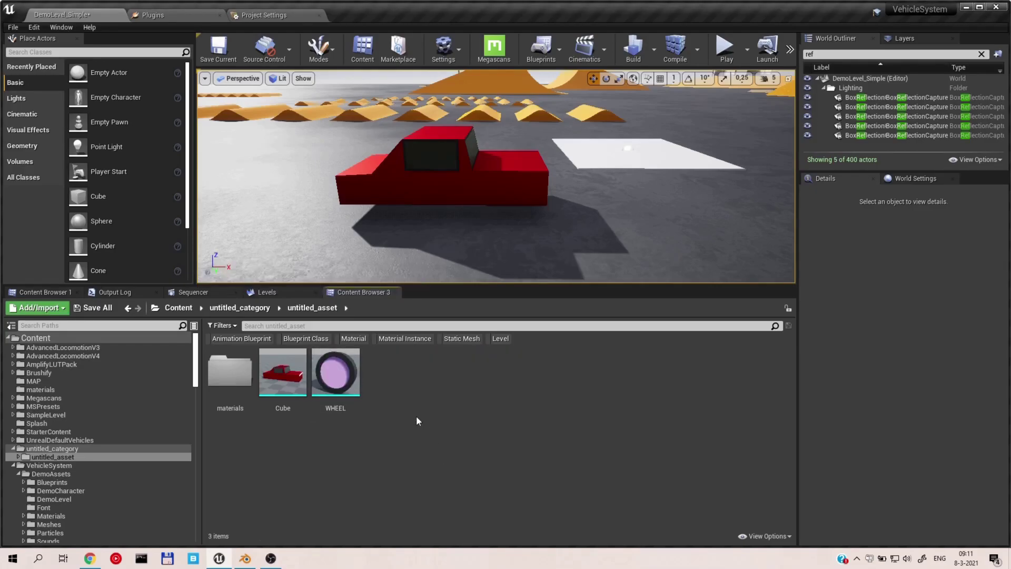
drag(600, 372, 521, 235)
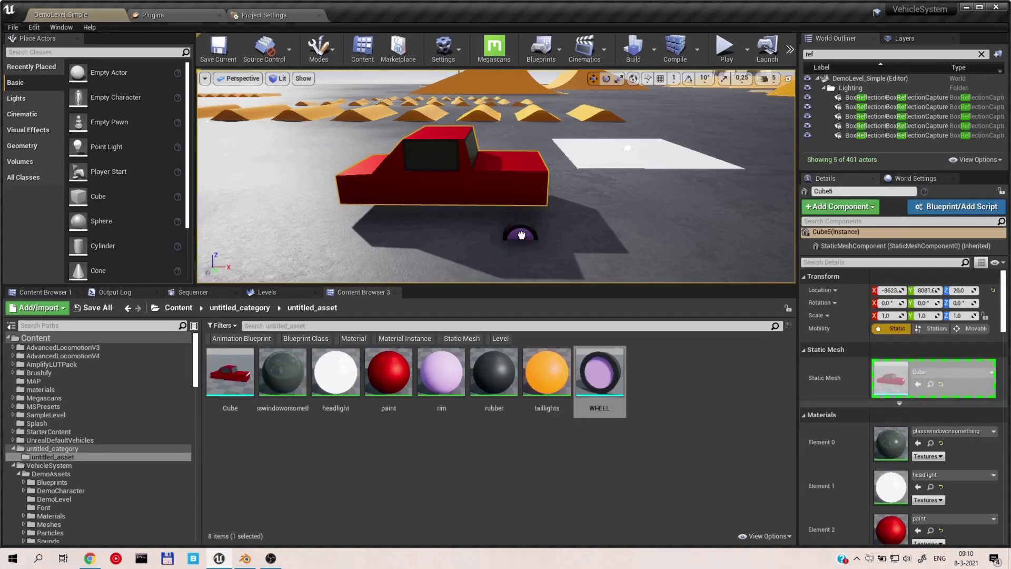